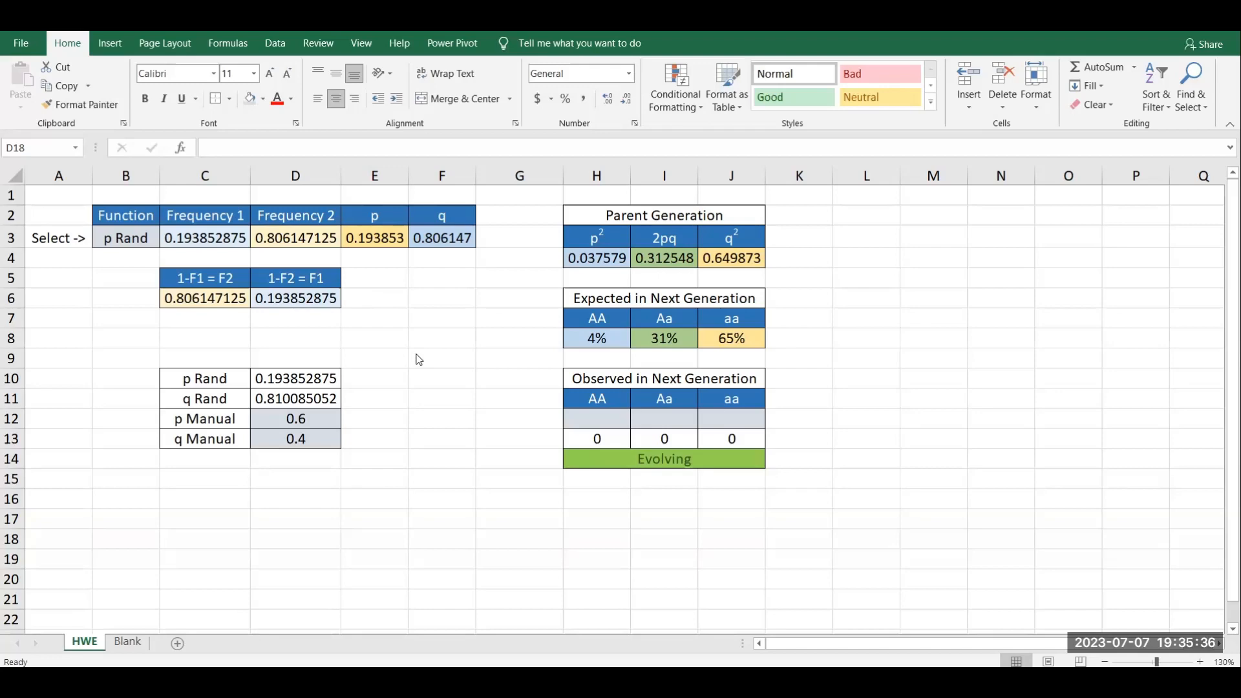
Switch the Function selection in B3 to q Rand, followed by p Manual.
{"action": "left_click", "coordinate": [441, 296]}
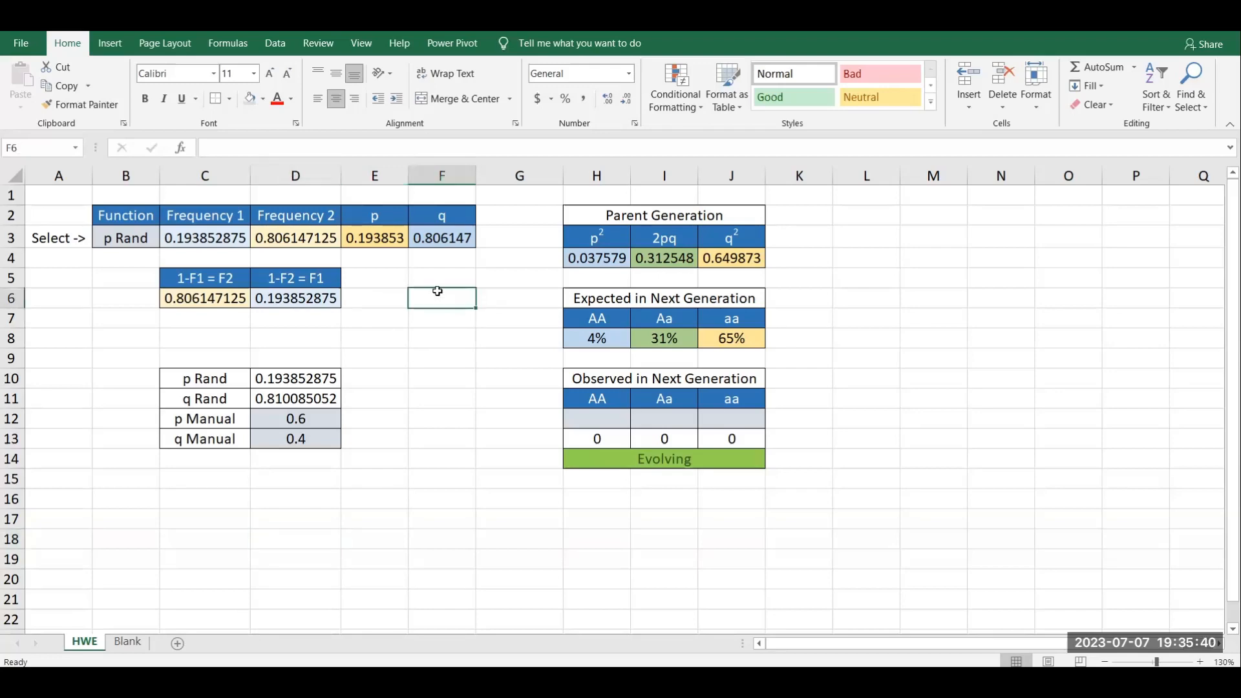
{"action": "left_click", "coordinate": [128, 238]}
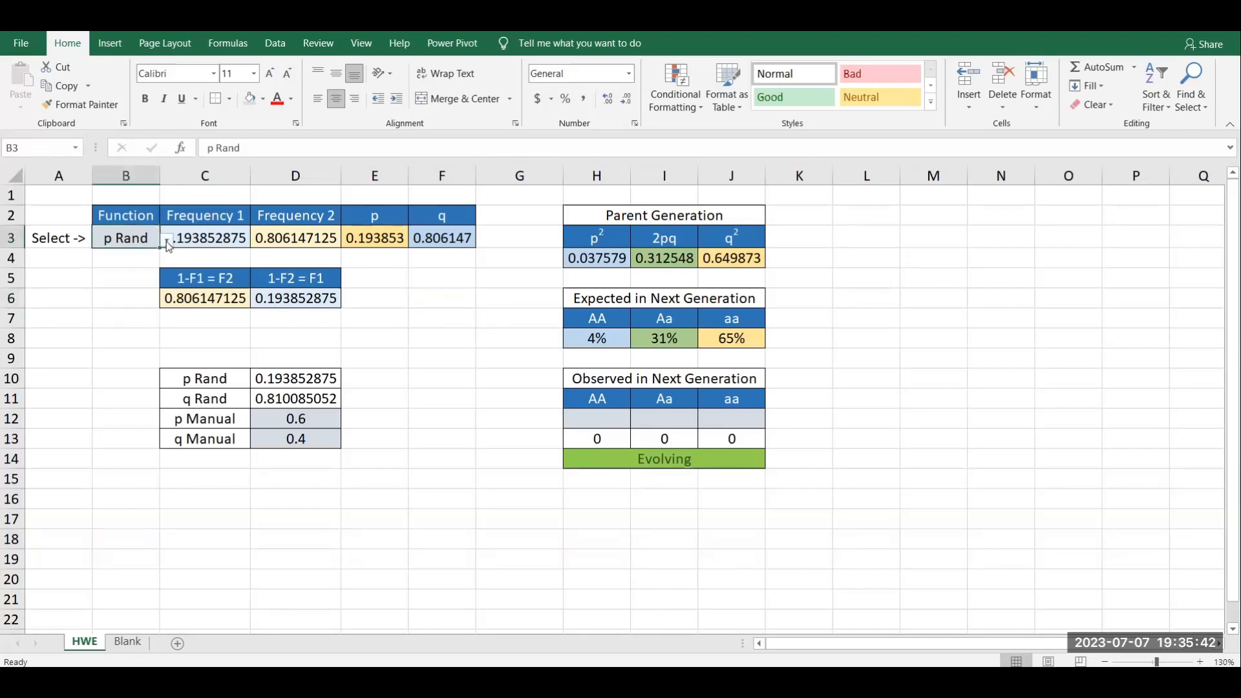
{"action": "left_click", "coordinate": [168, 242]}
{"action": "left_click", "coordinate": [129, 267]}
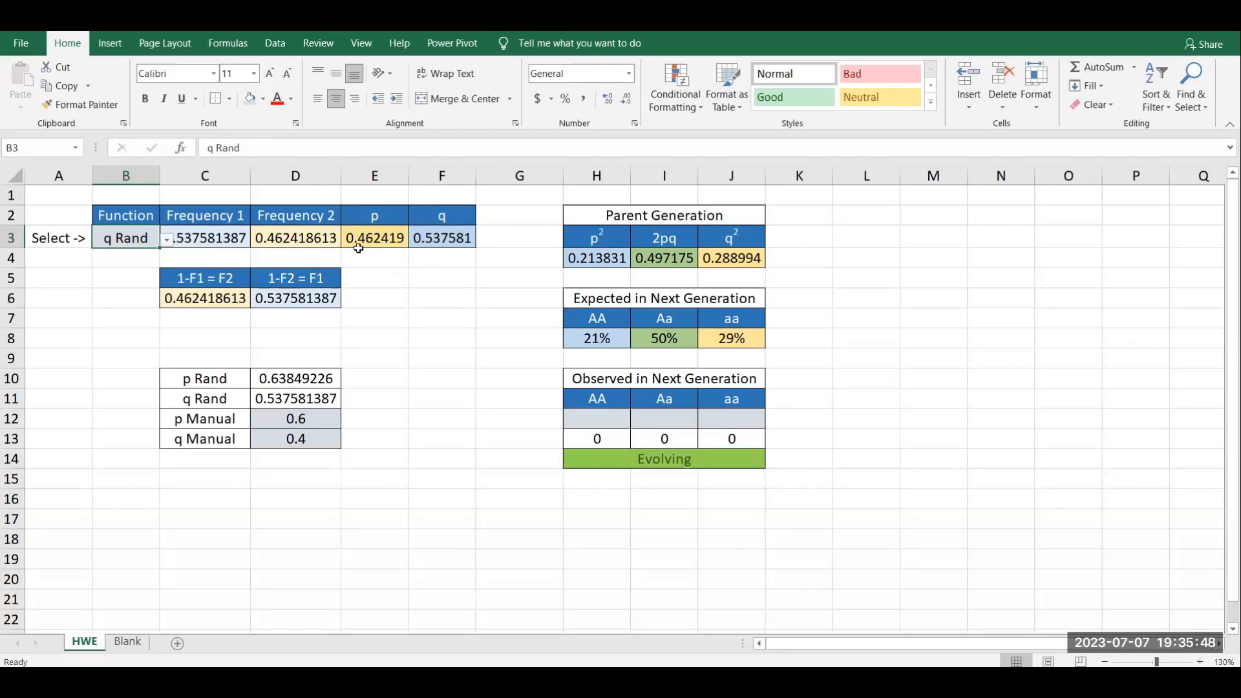
{"action": "left_click", "coordinate": [167, 242]}
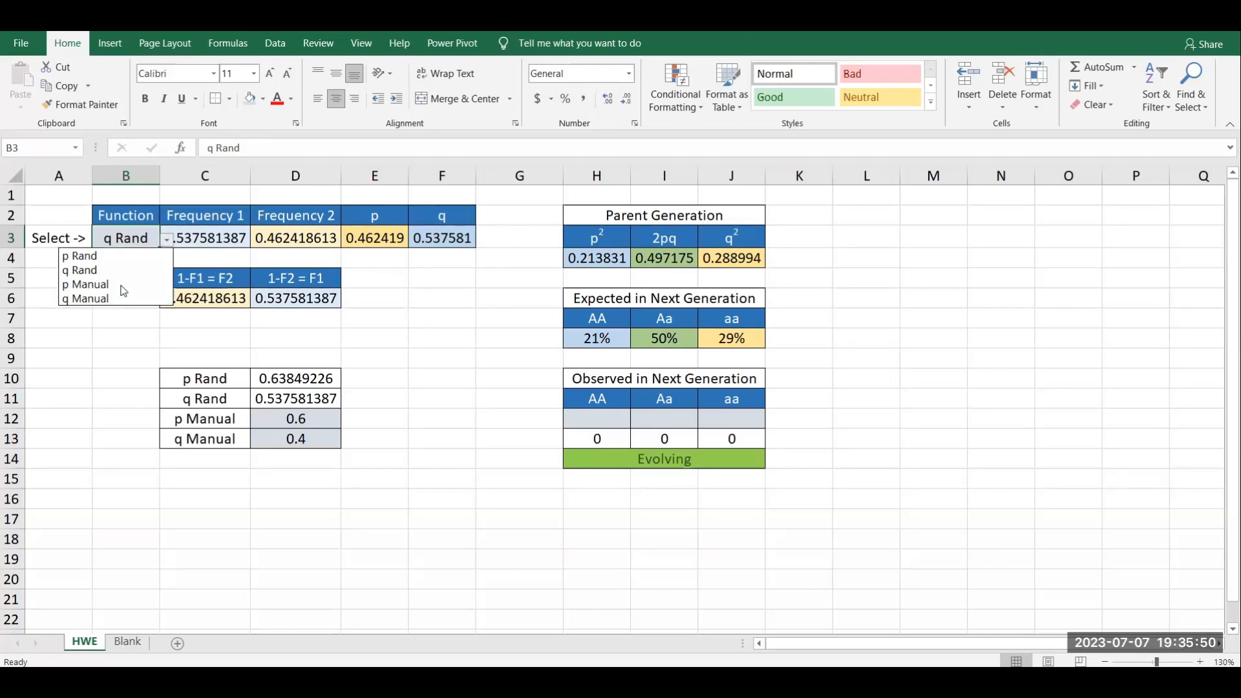
{"action": "left_click", "coordinate": [126, 279]}
Set the p Manual frequency in D12 to 0.7 and the q Manual frequency in D13 to 0.3.
{"action": "left_click", "coordinate": [328, 420]}
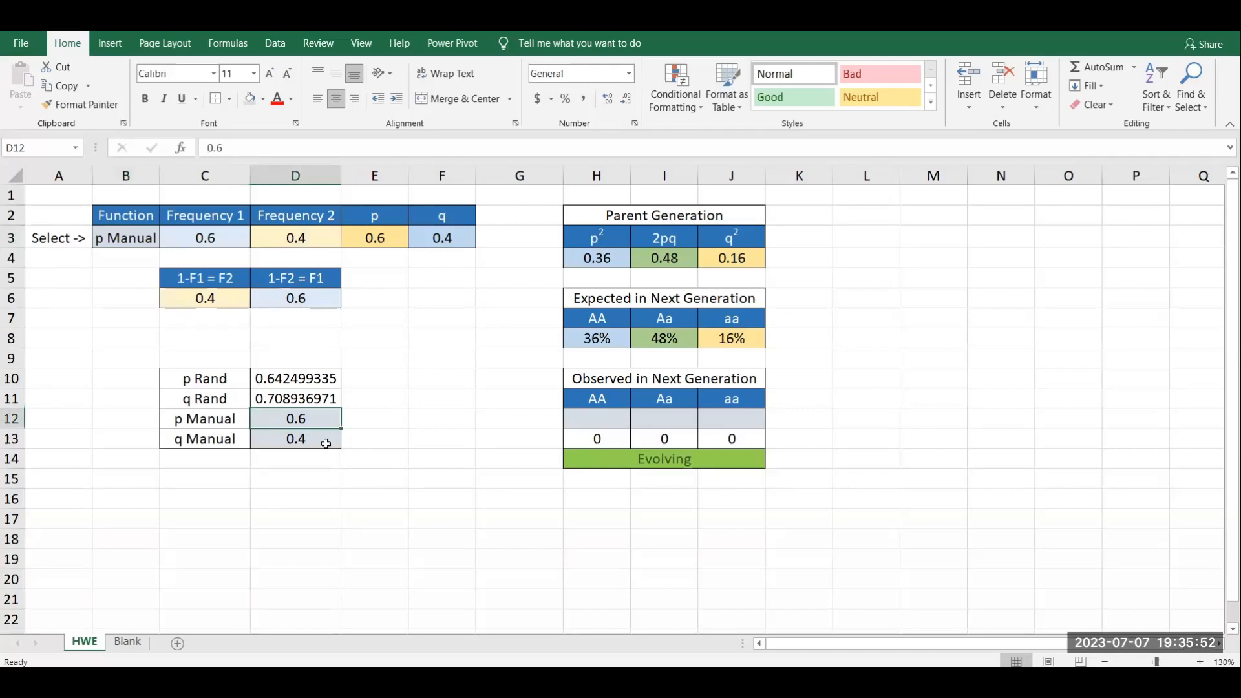
{"action": "type", "text": "0."}
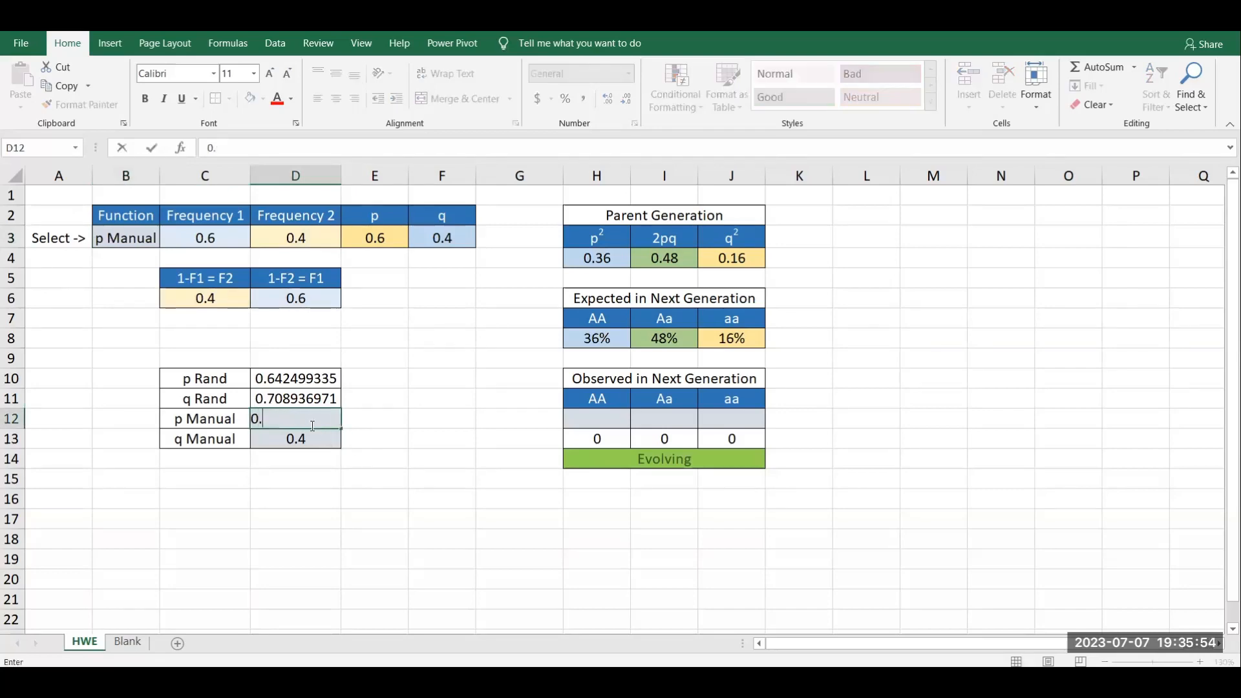
{"action": "type", "text": "7"}
{"action": "key", "text": "Return"}
{"action": "type", "text": "0"}
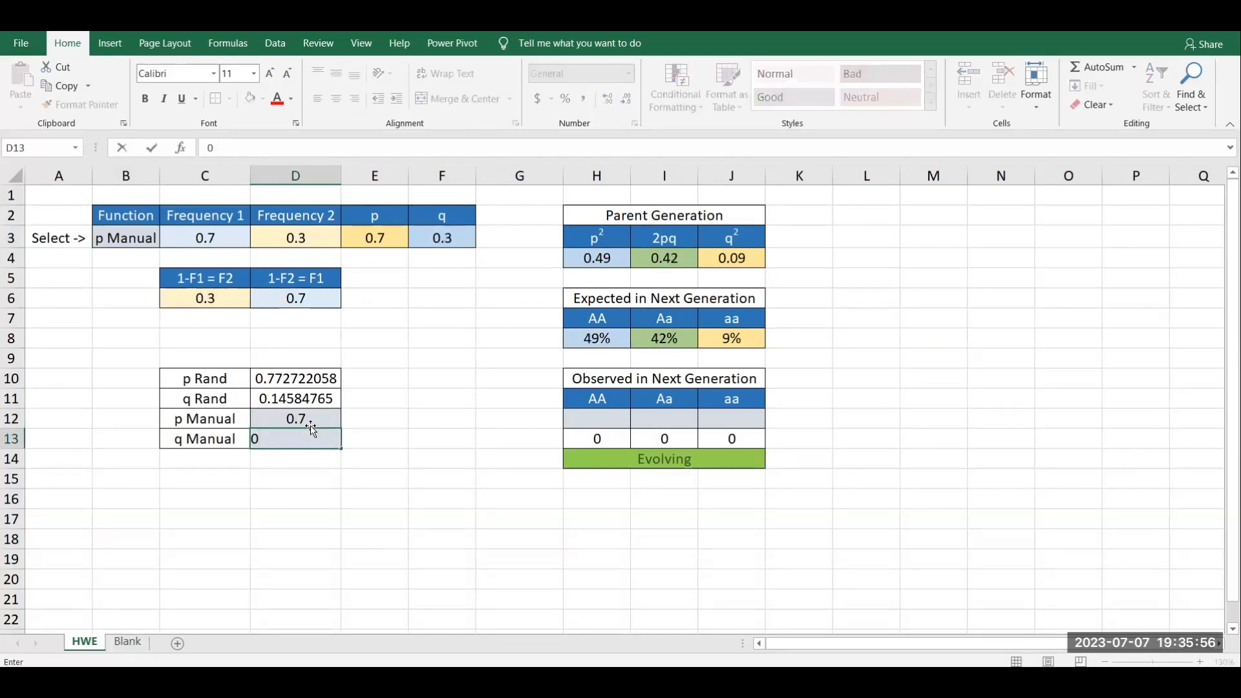
{"action": "type", "text": ".3"}
{"action": "left_click", "coordinate": [372, 479]}
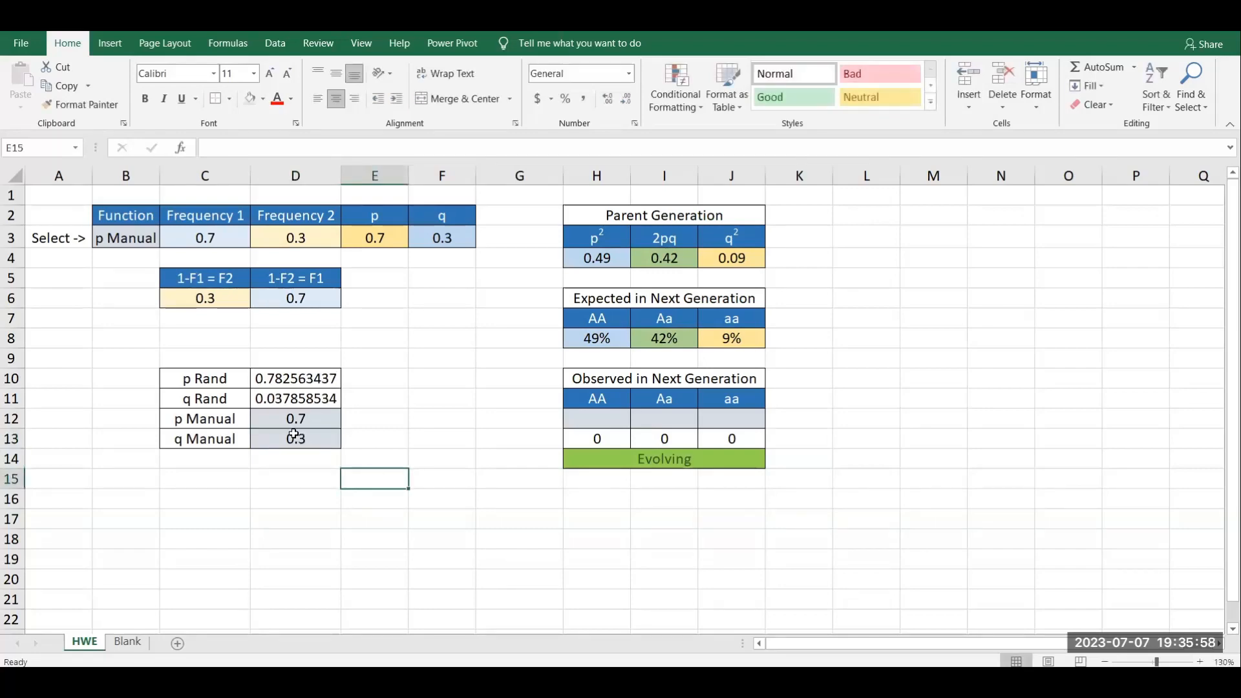
Set the p Manual frequency in D12 to 0.6 and the q Manual frequency in D13 to 0.4.
{"action": "left_click", "coordinate": [304, 420]}
{"action": "type", "text": "0."}
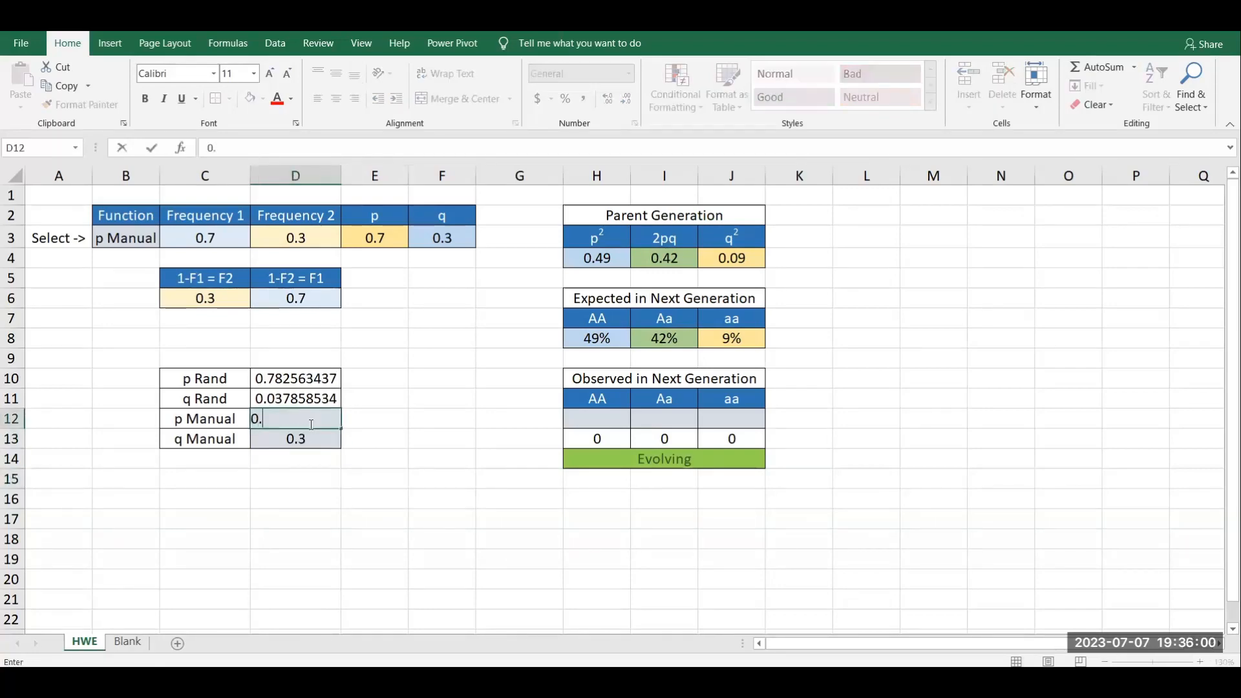
{"action": "type", "text": "6"}
{"action": "left_click", "coordinate": [333, 442]}
{"action": "type", "text": "0."}
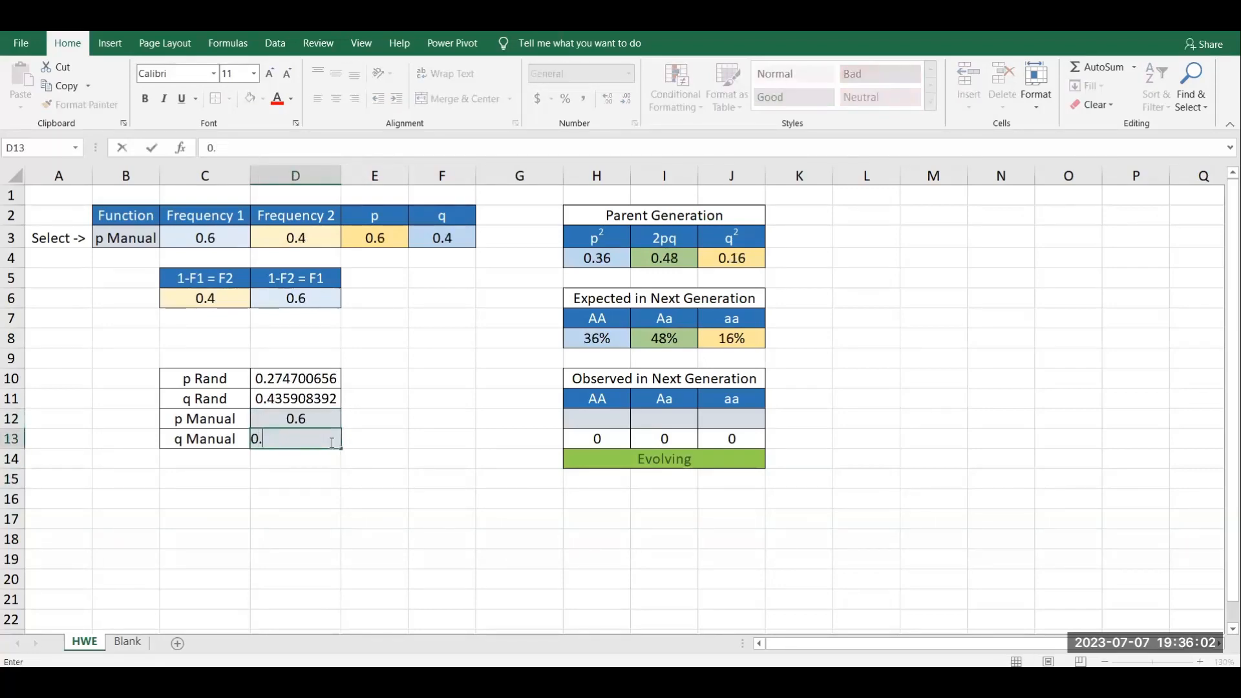
{"action": "type", "text": "4"}
{"action": "left_click", "coordinate": [449, 496]}
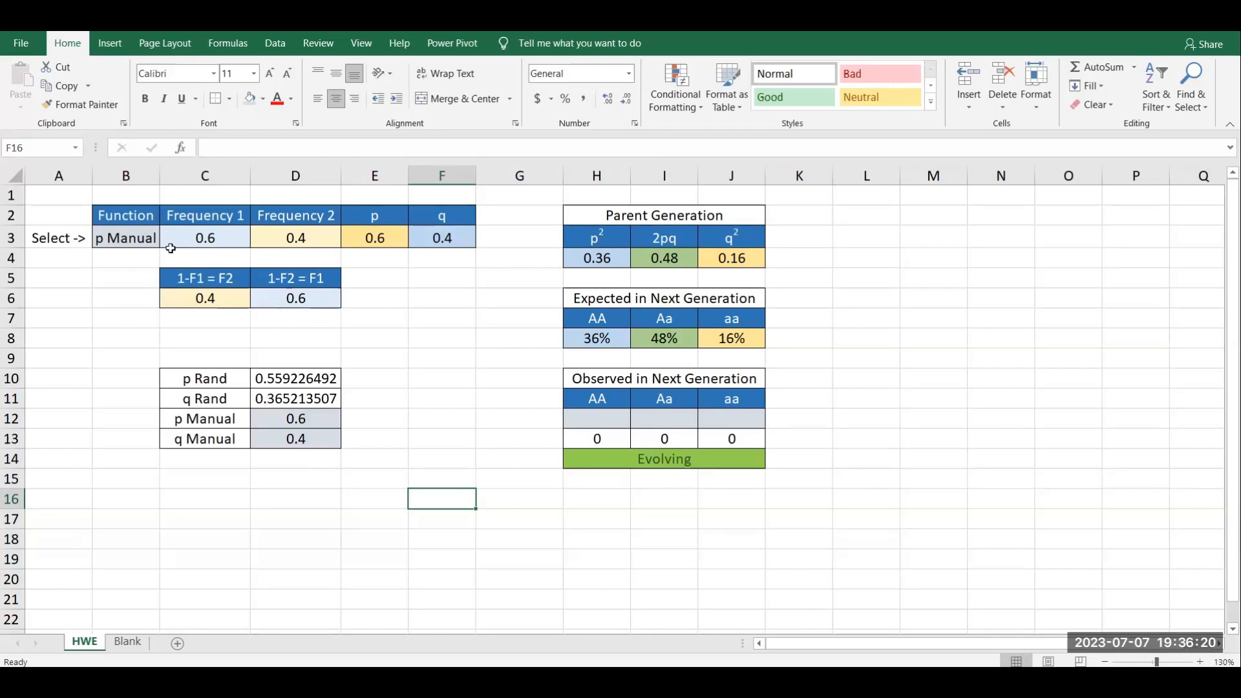
Set the Function selection in B3 to p Rand.
{"action": "left_click", "coordinate": [145, 239]}
{"action": "left_click", "coordinate": [167, 241]}
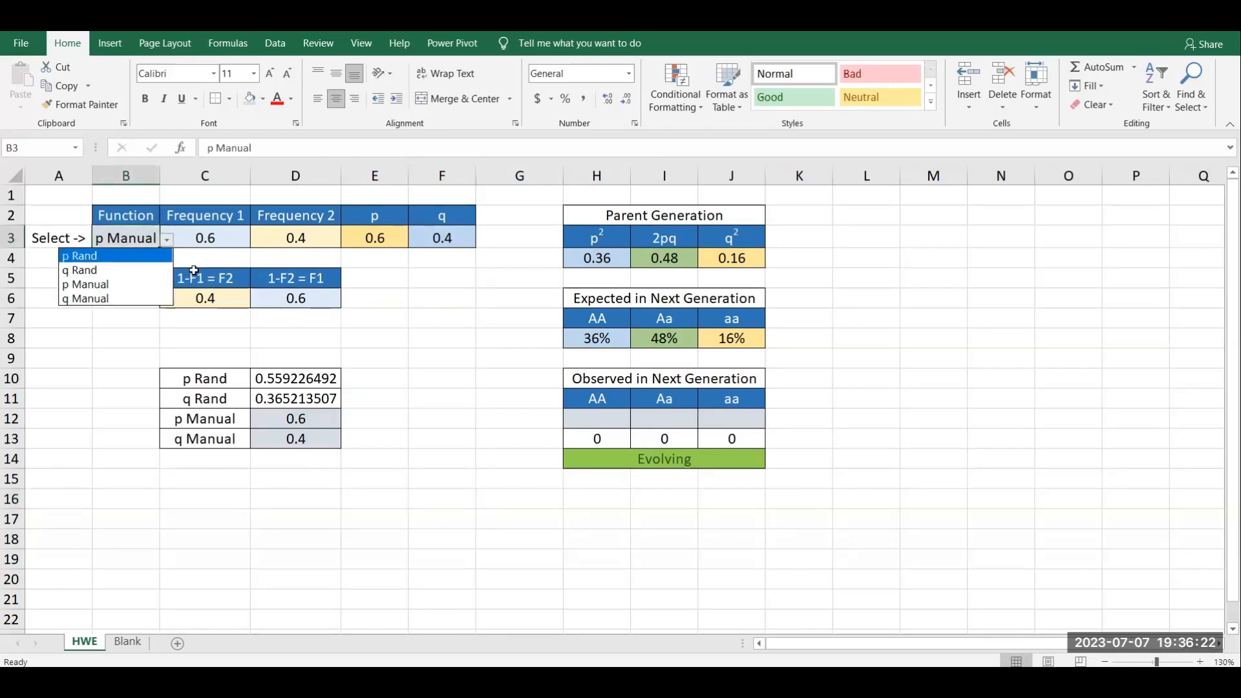
{"action": "left_click", "coordinate": [156, 253]}
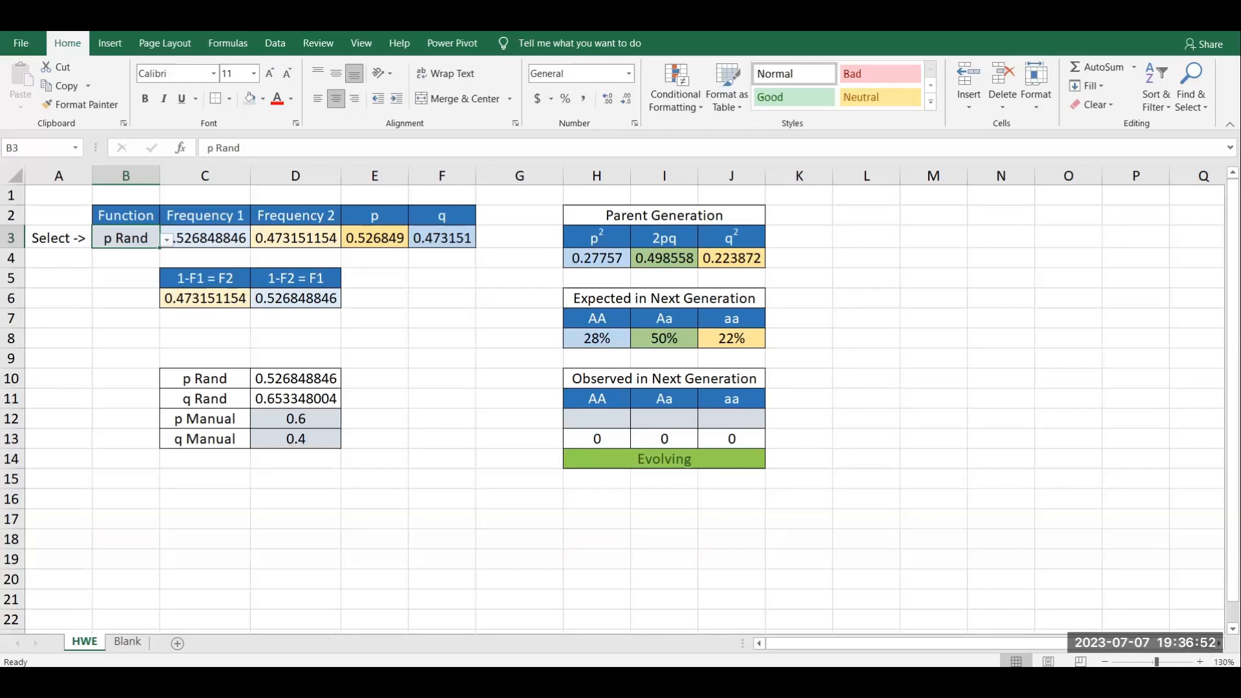
On the Blank sheet, enter the formula =RAND() in D10 for p Rand.
{"action": "key", "text": "ctrl+Page_Down"}
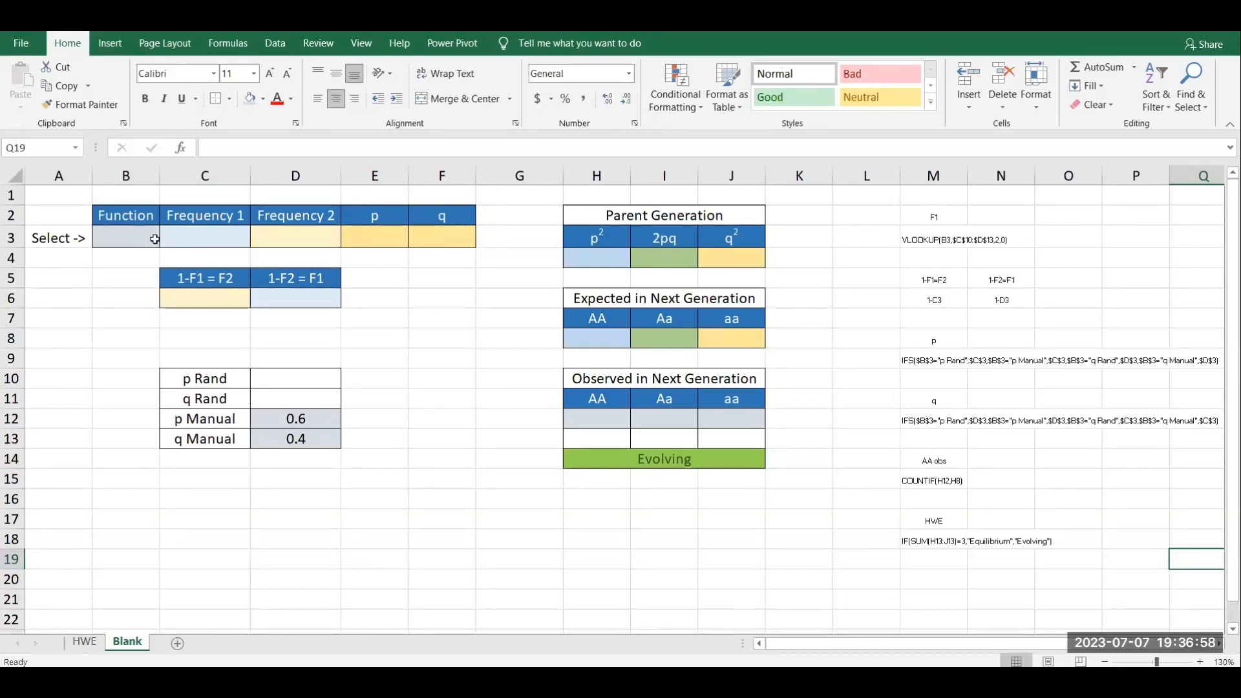
{"action": "left_click", "coordinate": [260, 378]}
{"action": "type", "text": "=rand()"}
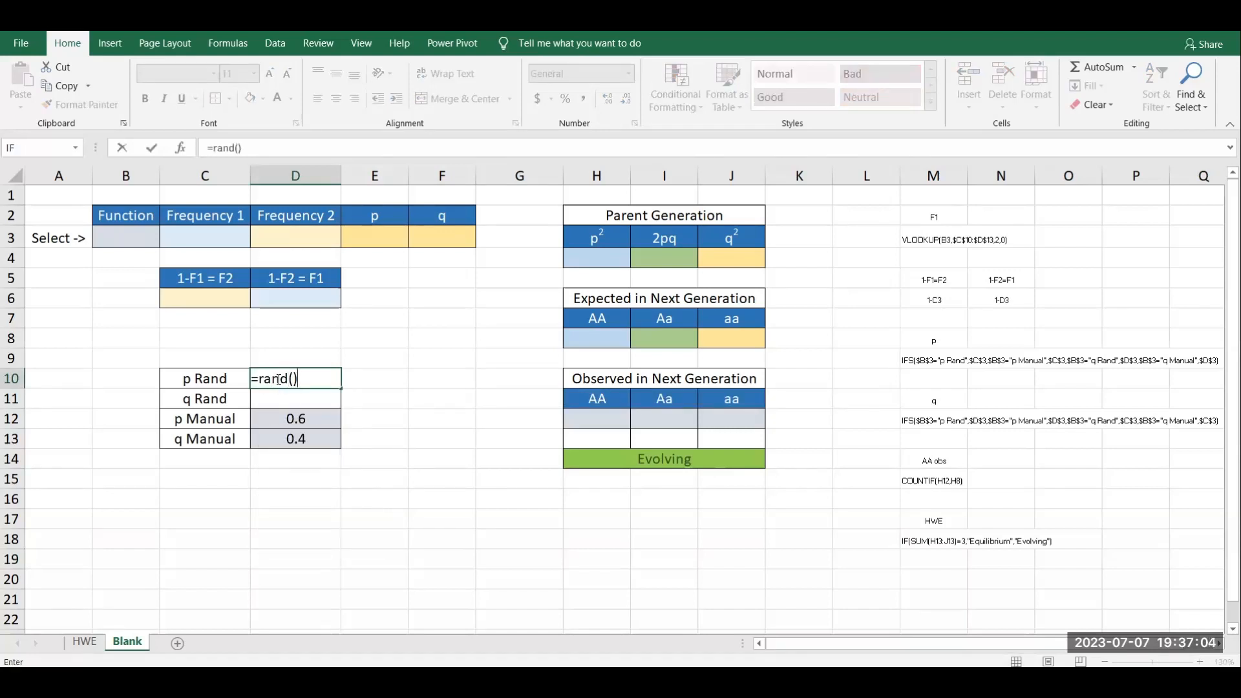
{"action": "key", "text": "Return"}
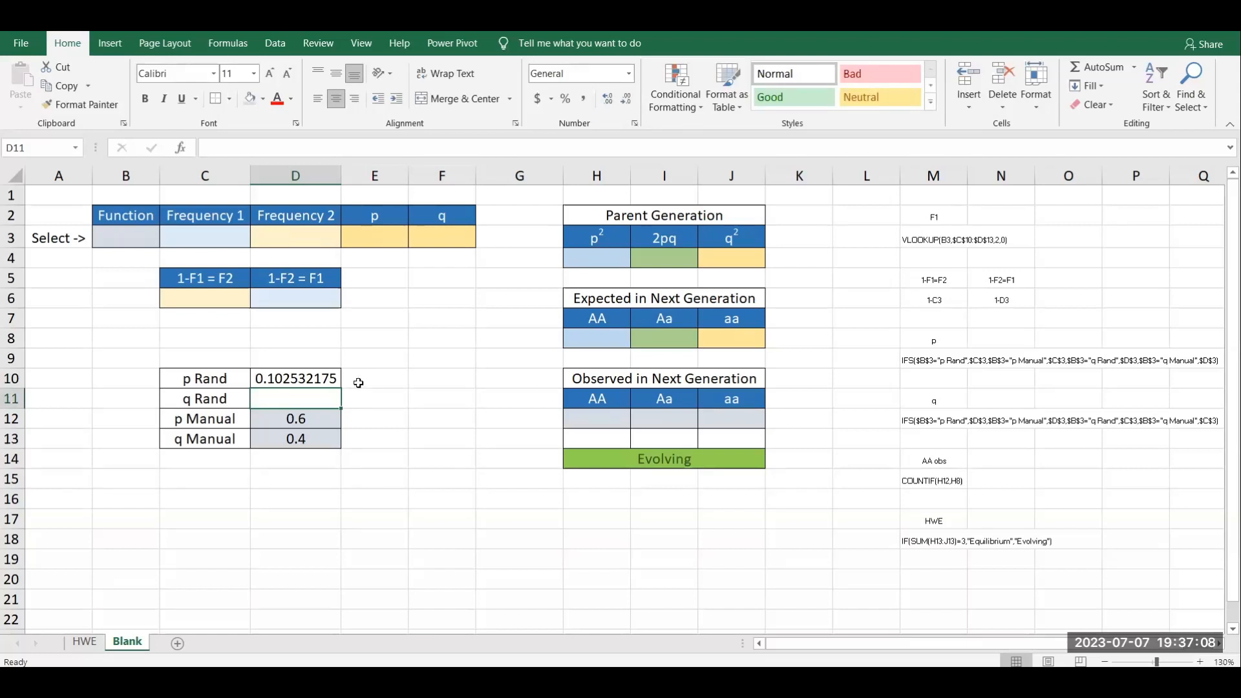
Enter a RANDBETWEEN formula in E10 that generates a random whole number from 1 to 10.
{"action": "left_click", "coordinate": [393, 383]}
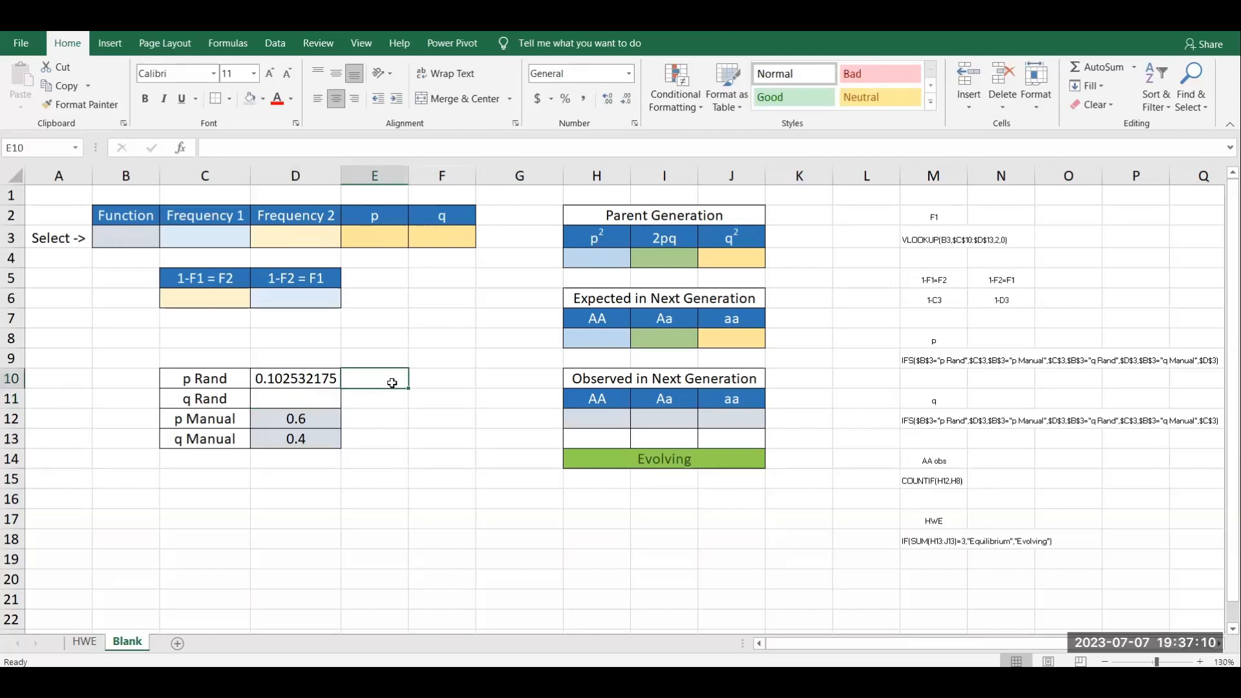
{"action": "type", "text": "=ran"}
{"action": "type", "text": "n"}
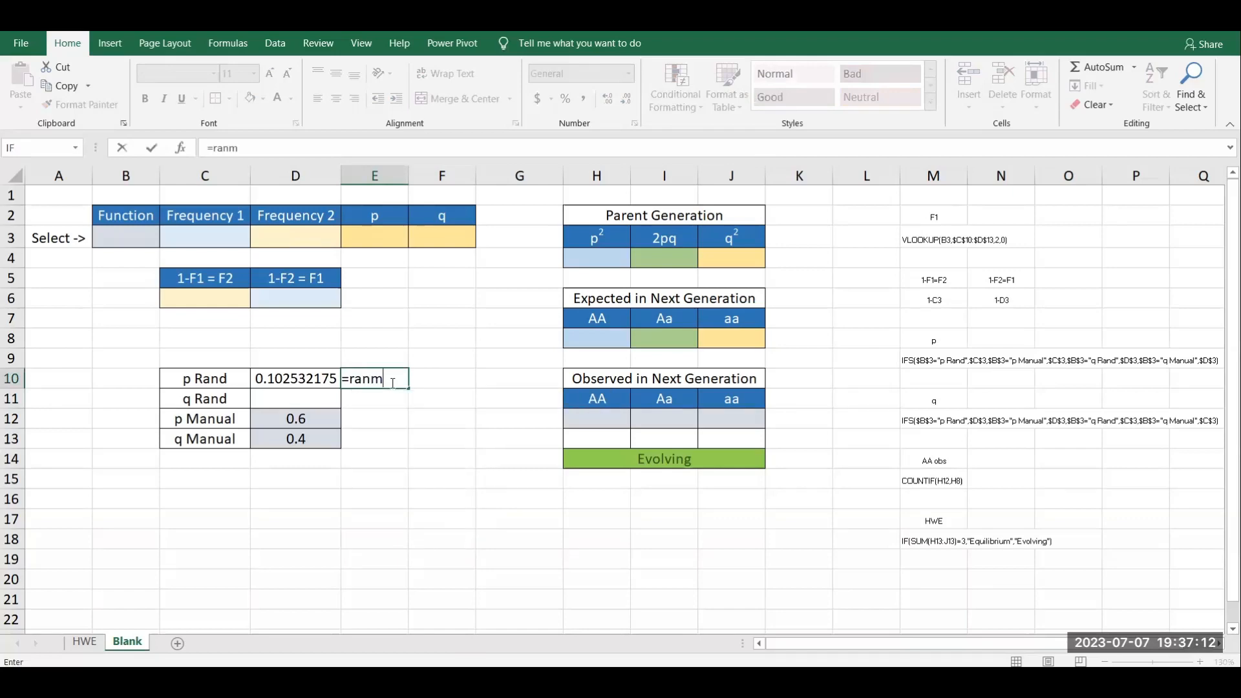
{"action": "key", "text": "BackSpace"}
{"action": "type", "text": "dbetwen"}
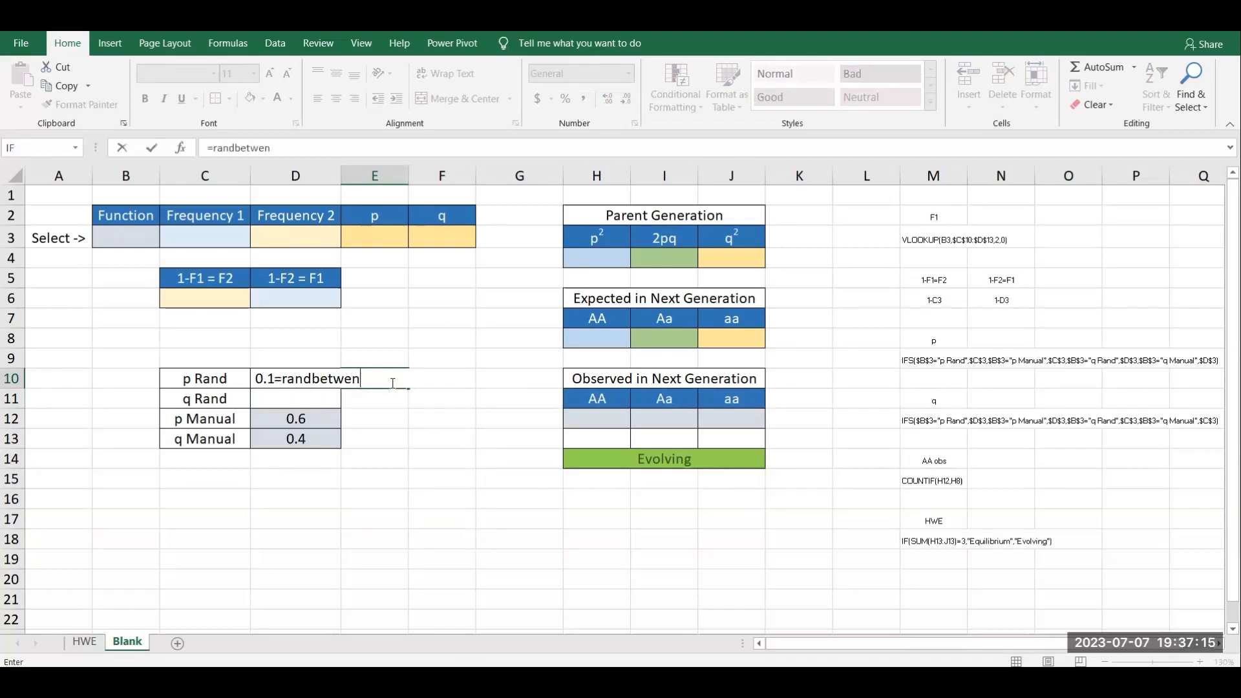
{"action": "key", "text": "BackSpace"}
{"action": "type", "text": "en("}
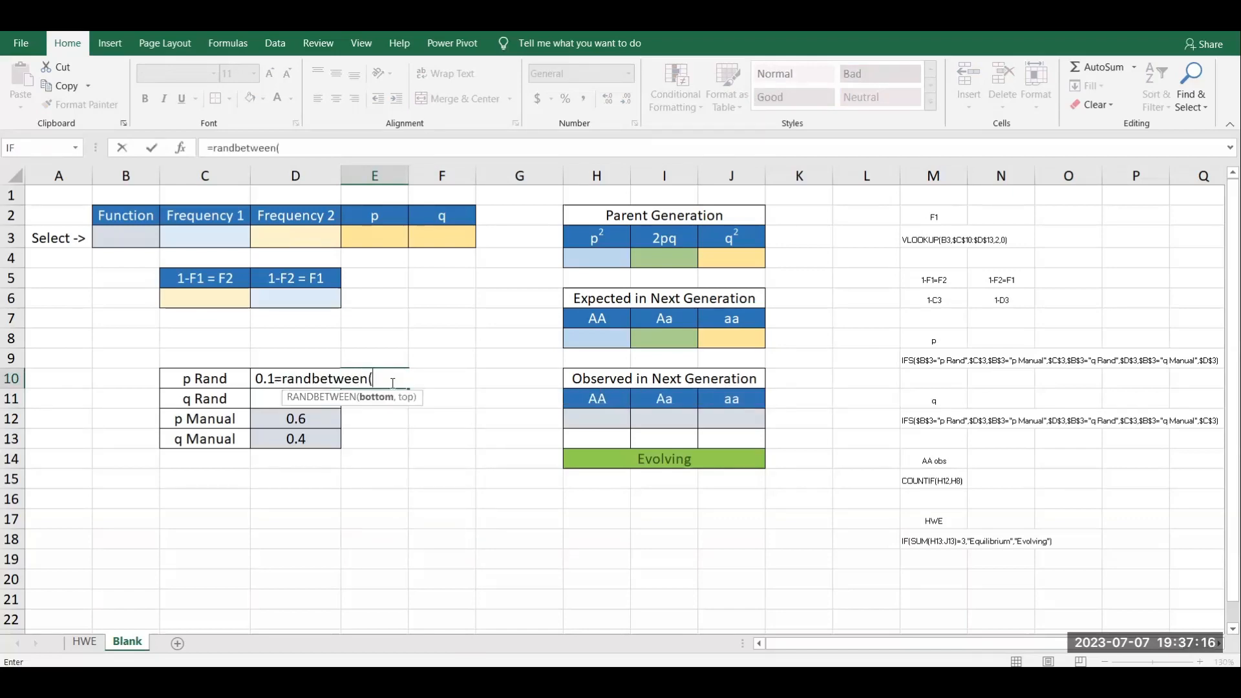
{"action": "type", "text": "1,10"}
{"action": "key", "text": "Return"}
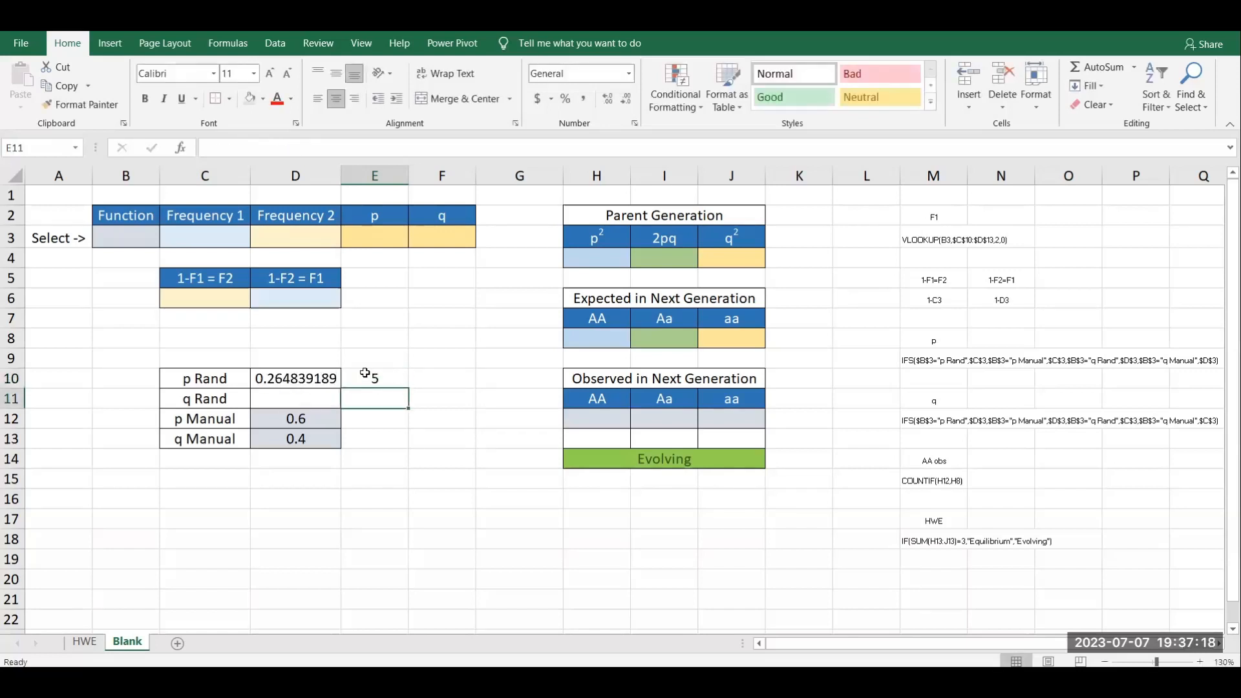
Clear the RANDBETWEEN formula from cell E10.
{"action": "left_click", "coordinate": [405, 373]}
{"action": "key", "text": "BackSpace"}
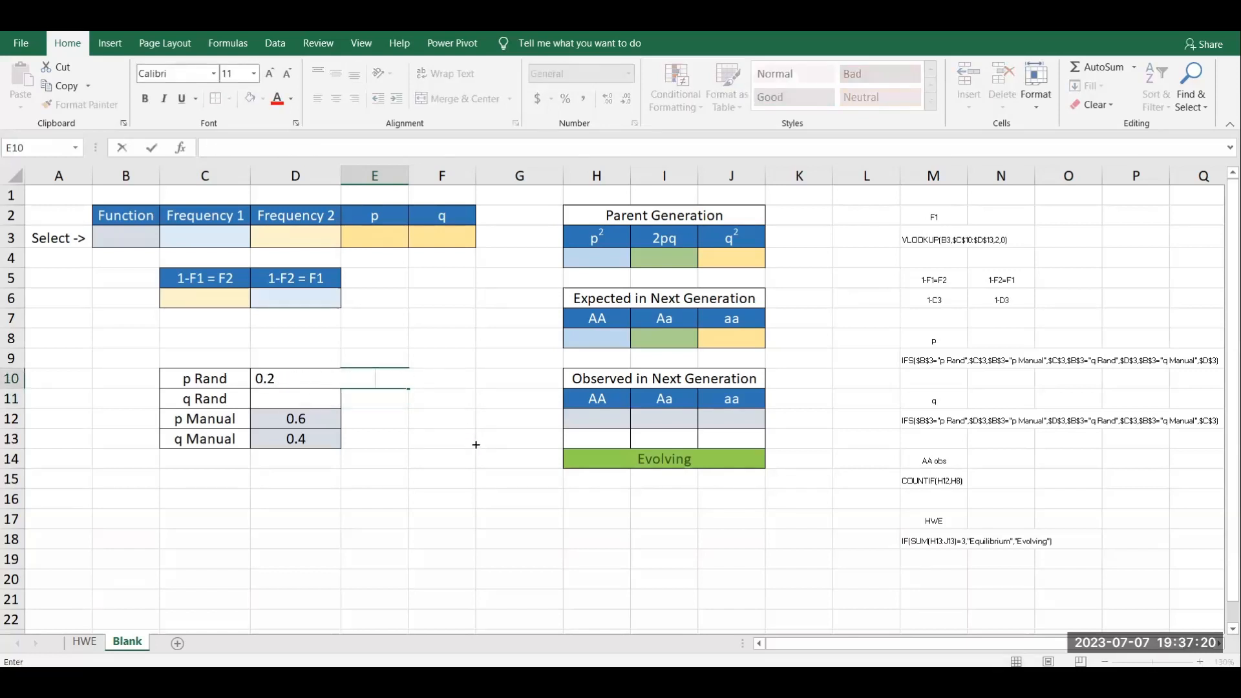
{"action": "left_click", "coordinate": [452, 421]}
Enter the formula =RAND() in D11 for q Rand.
{"action": "left_click", "coordinate": [317, 394]}
{"action": "type", "text": "=rand"}
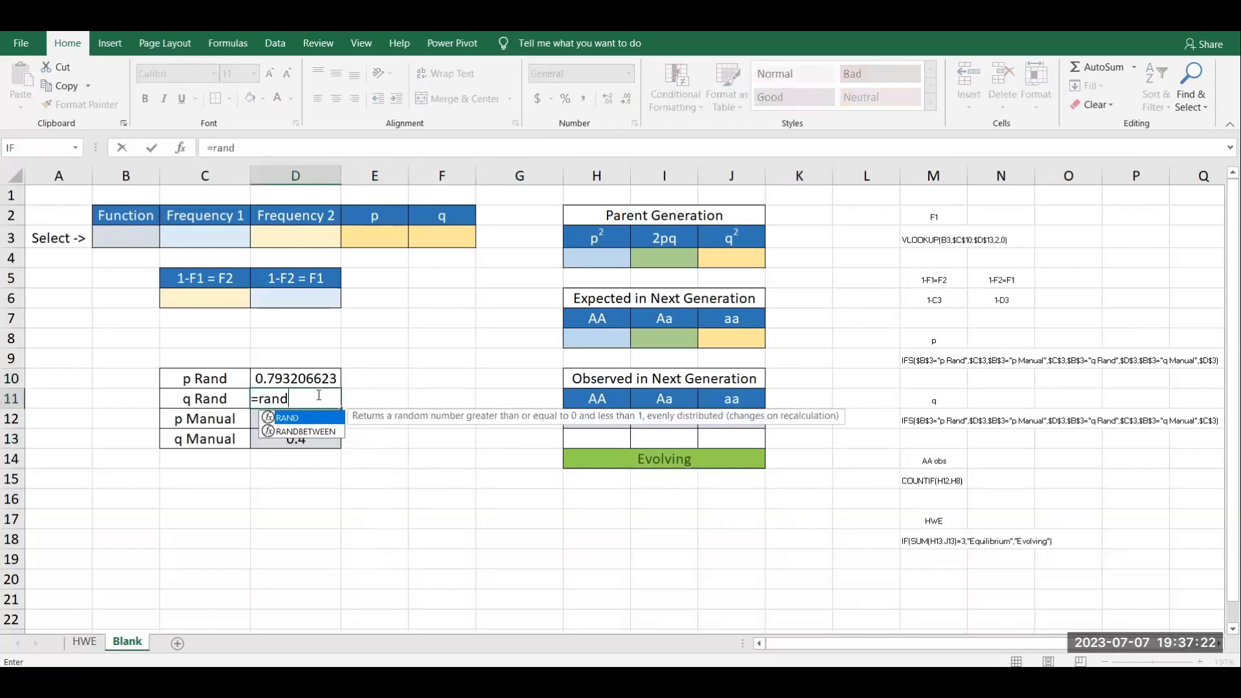
{"action": "type", "text": "()"}
{"action": "key", "text": "Return"}
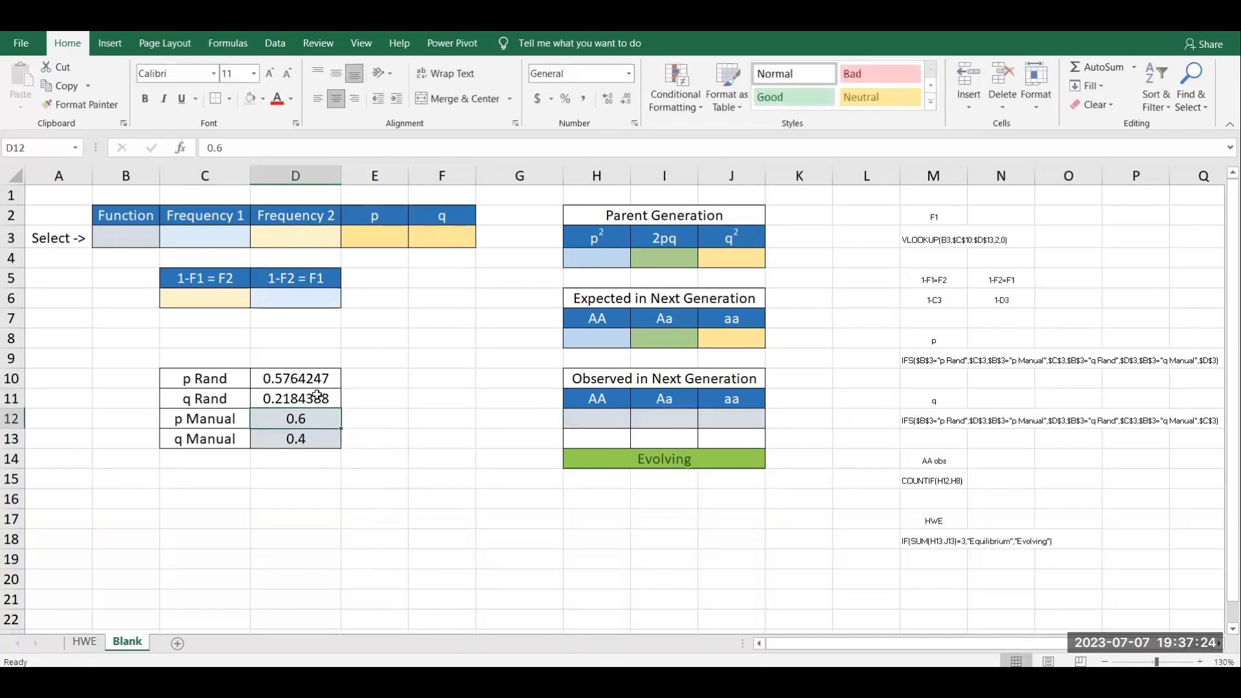
{"action": "left_click", "coordinate": [404, 415]}
{"action": "left_click", "coordinate": [329, 398]}
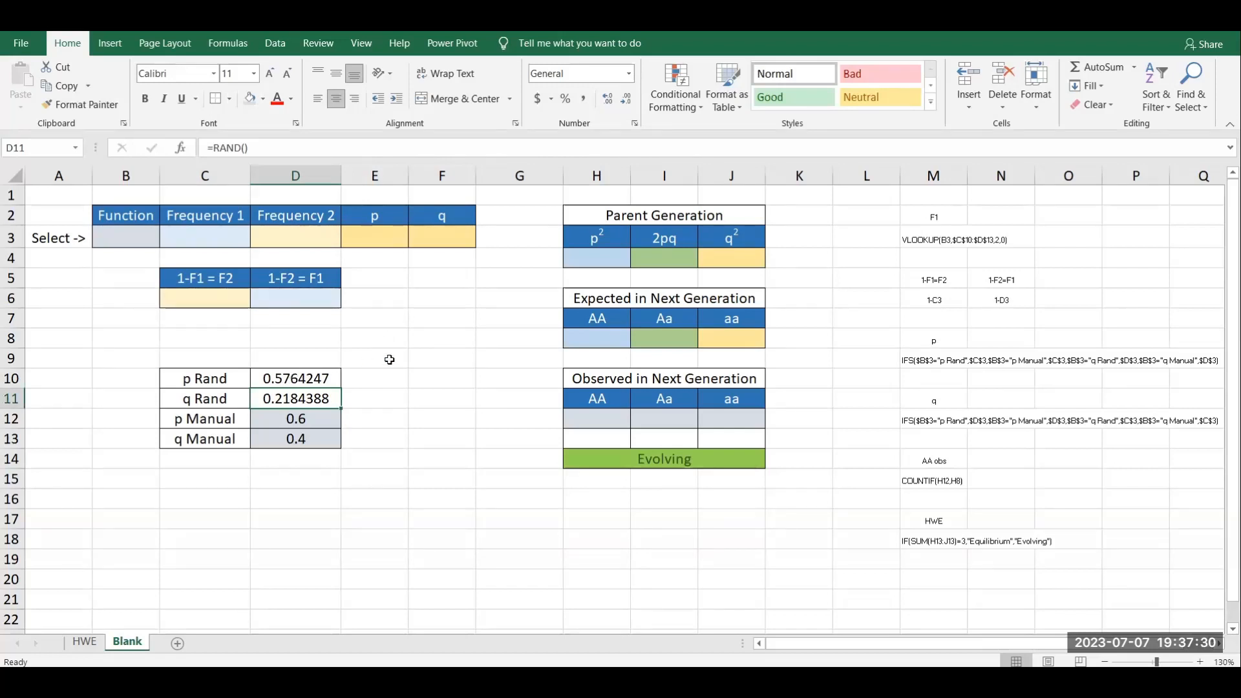
{"action": "left_click", "coordinate": [230, 375]}
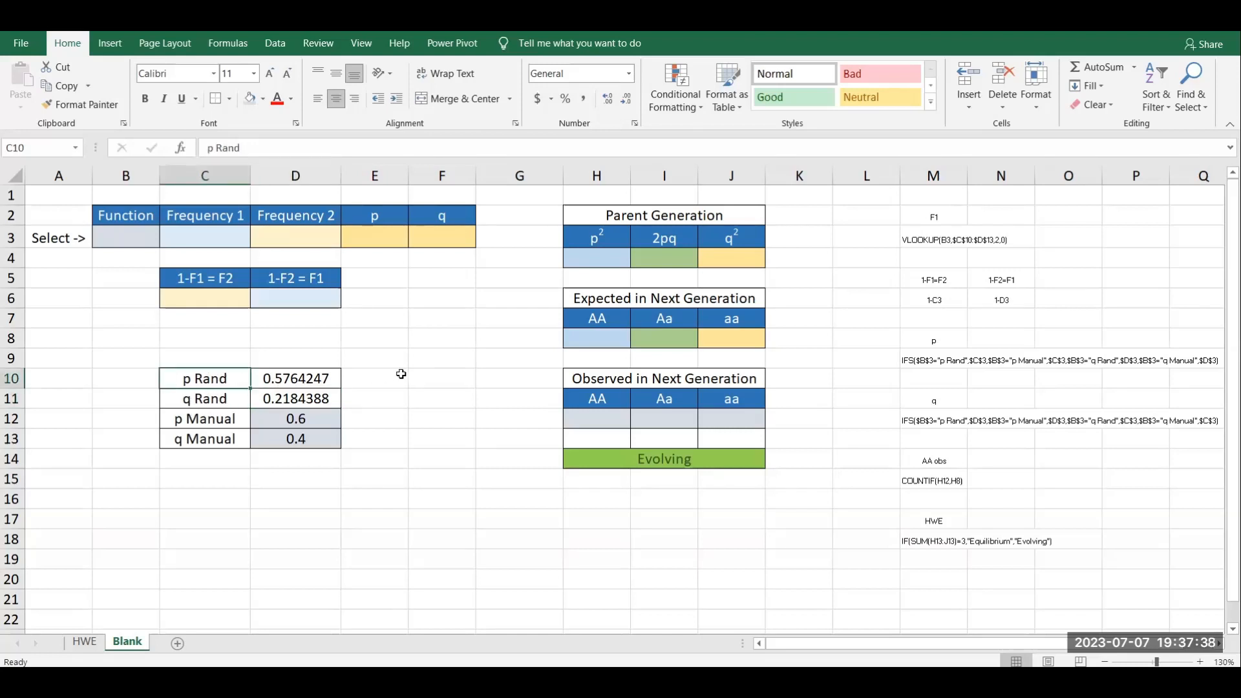
{"action": "left_click", "coordinate": [367, 368]}
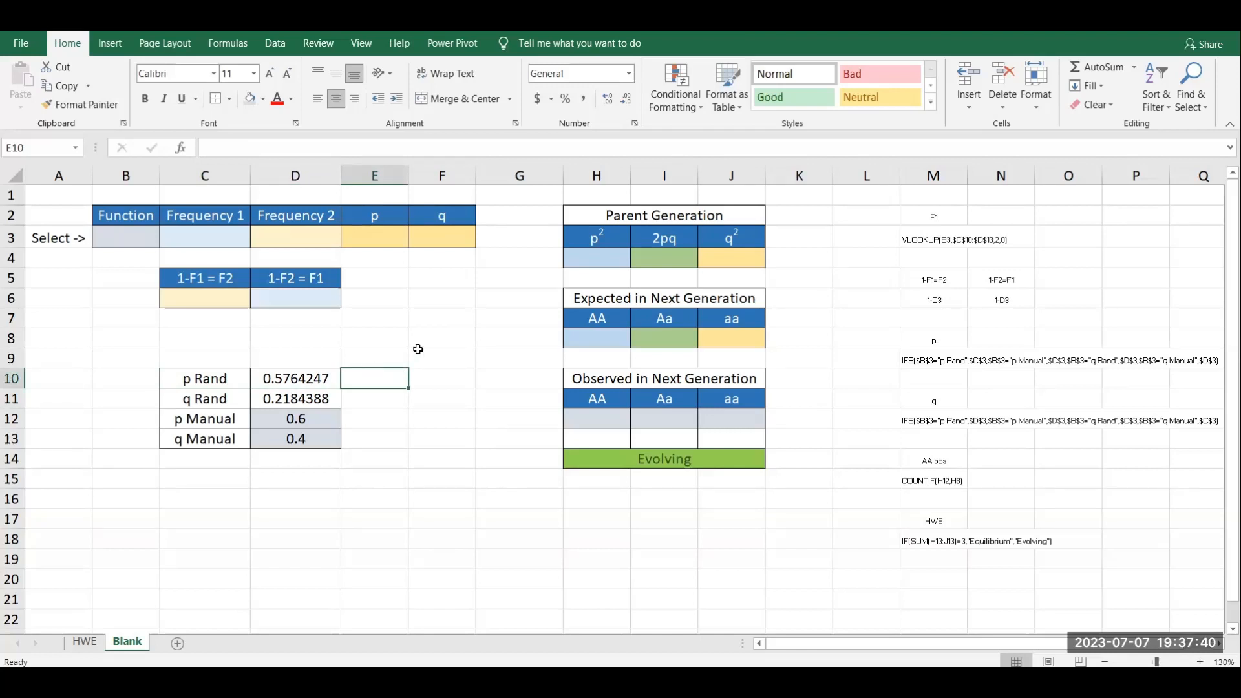
Add list data validation to the Function cell B3, using =$C$10:$C$13 as the source.
{"action": "left_click", "coordinate": [115, 233]}
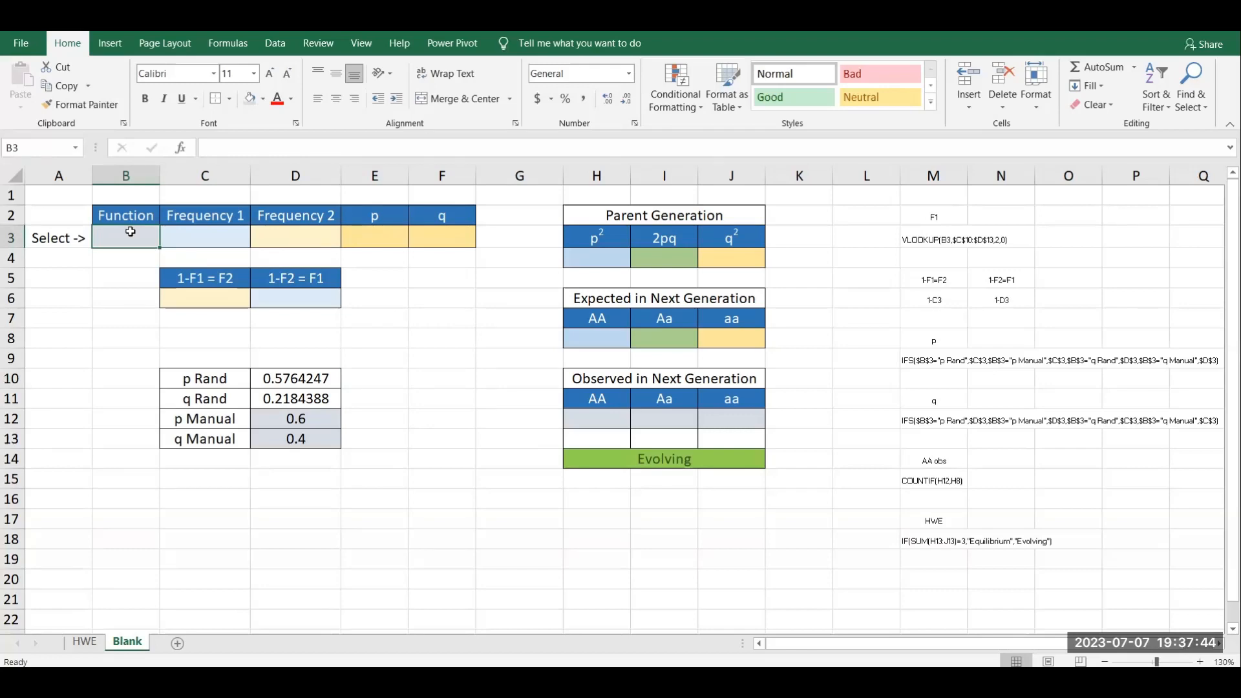
{"action": "left_click", "coordinate": [274, 43]}
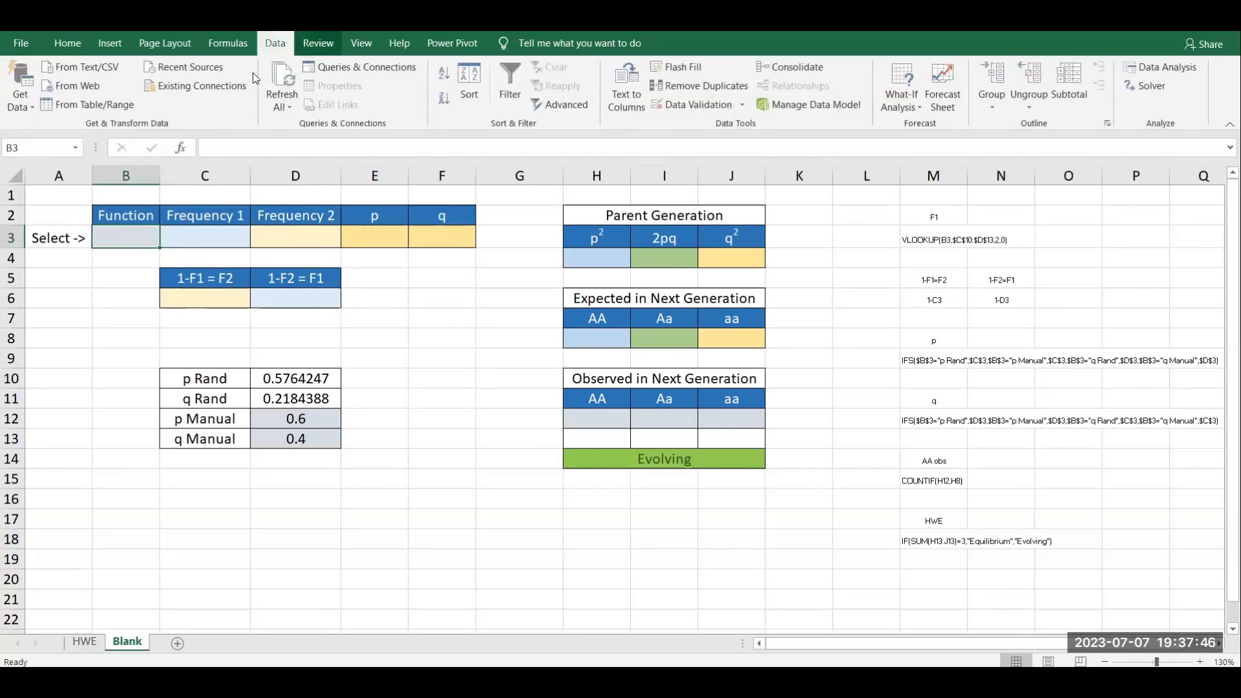
{"action": "left_click", "coordinate": [722, 106]}
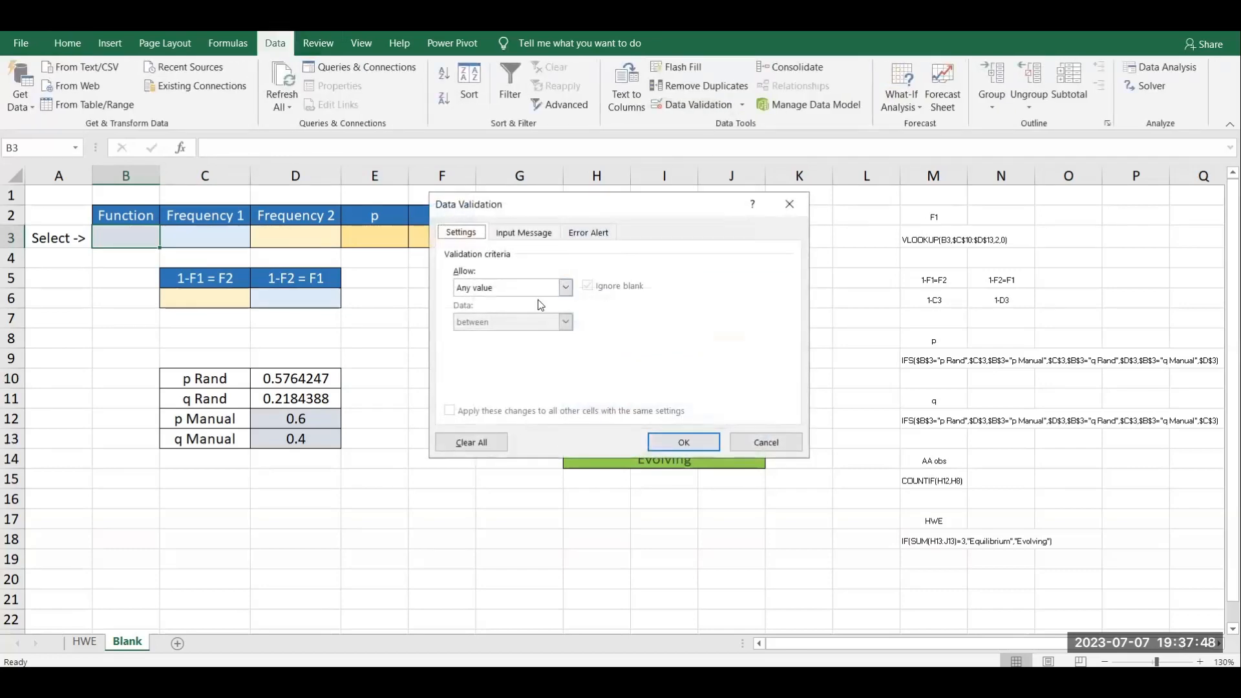
{"action": "left_click", "coordinate": [565, 287]}
{"action": "left_click", "coordinate": [569, 335]}
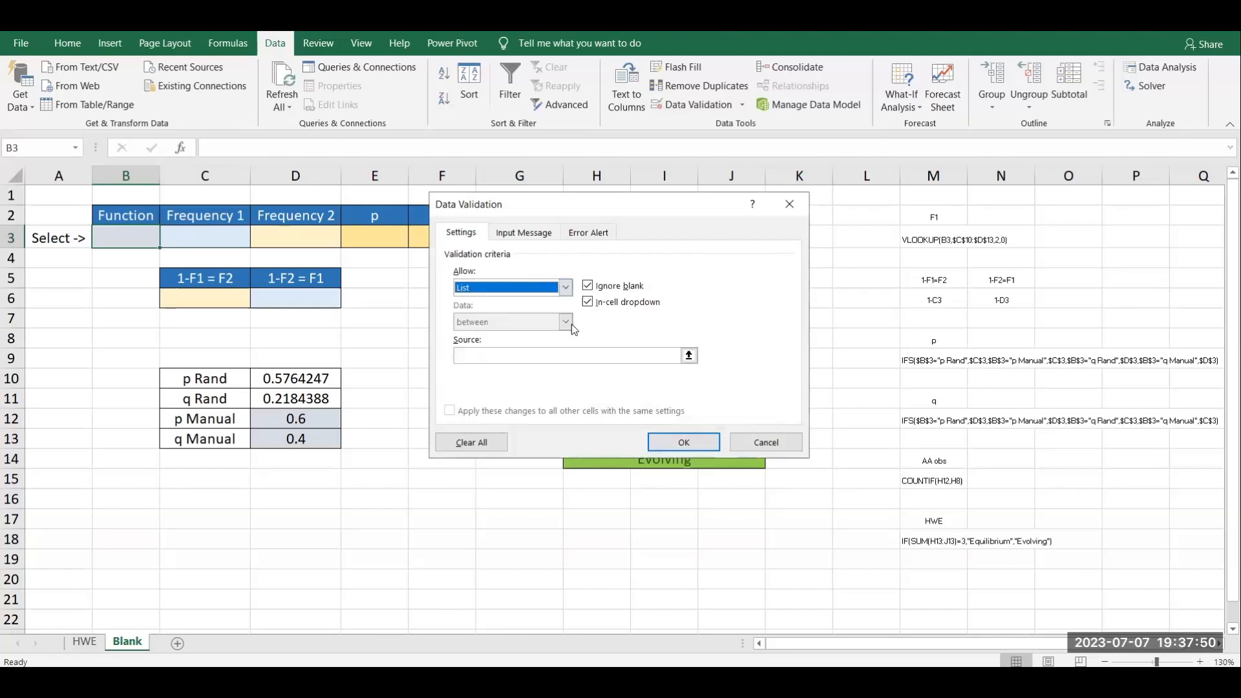
{"action": "left_click", "coordinate": [689, 355]}
{"action": "left_click_drag", "start_coordinate": [190, 382], "coordinate": [196, 452]}
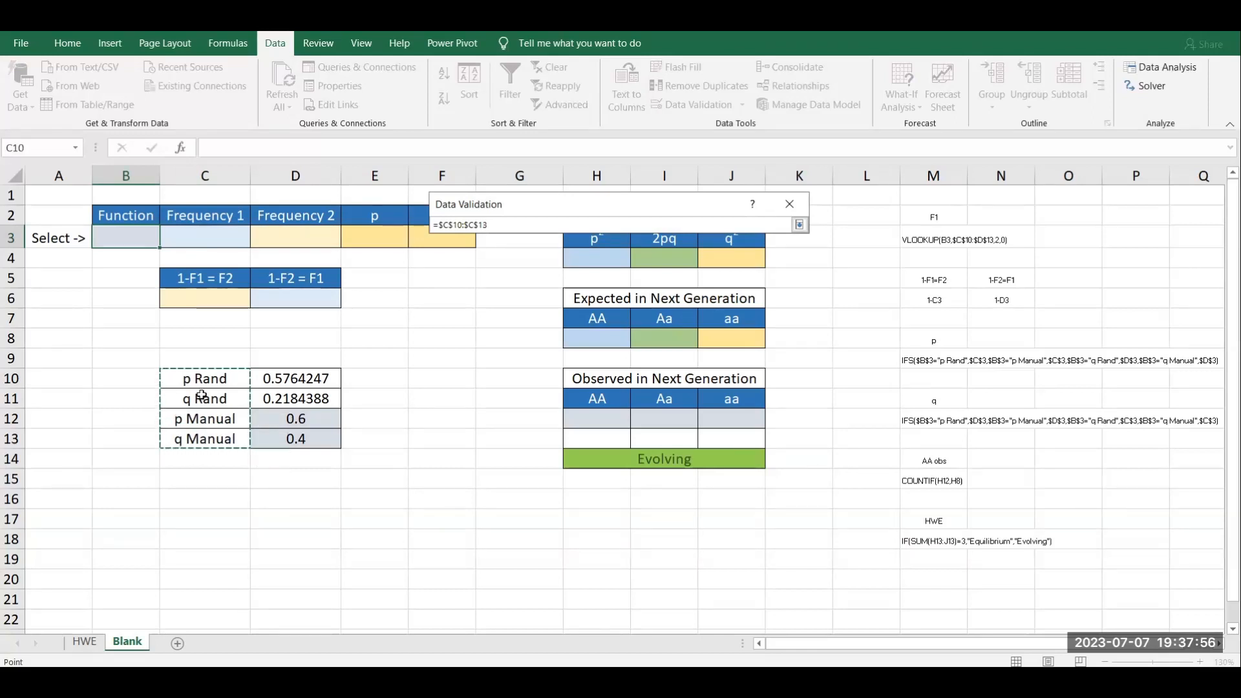
{"action": "left_click", "coordinate": [800, 225]}
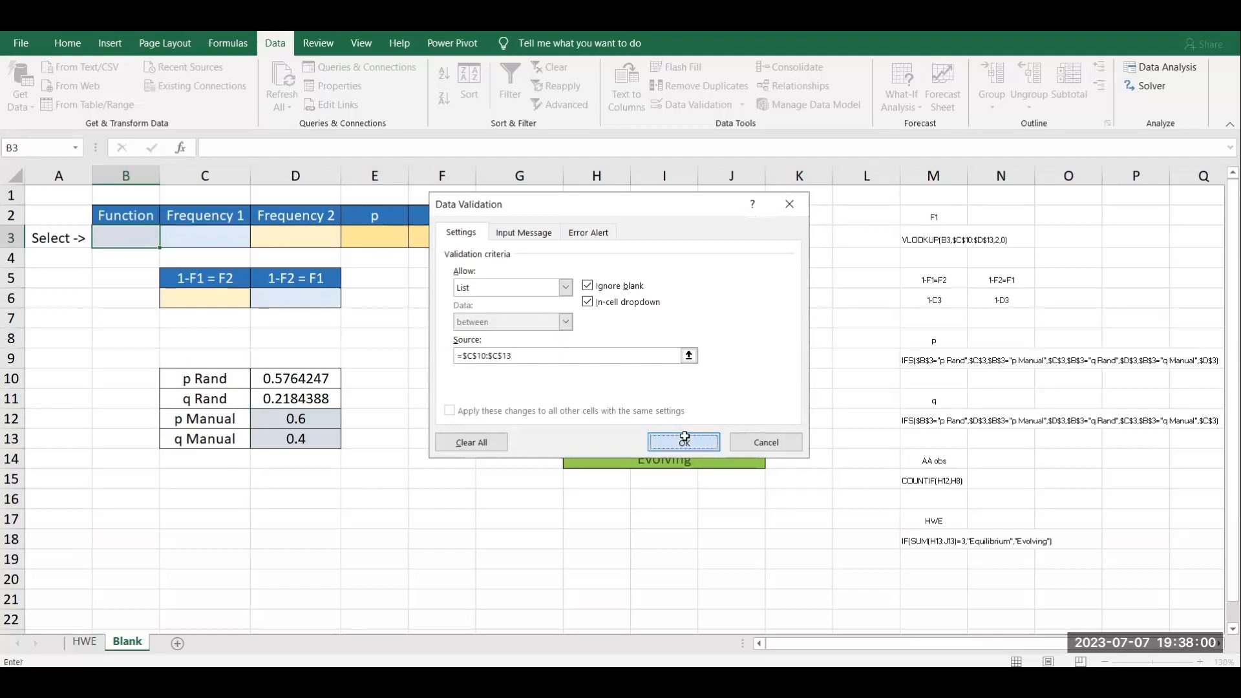
{"action": "left_click", "coordinate": [685, 441]}
Test the new dropdown in B3 by choosing p Rand and switching the selection to p Manual.
{"action": "left_click", "coordinate": [167, 240]}
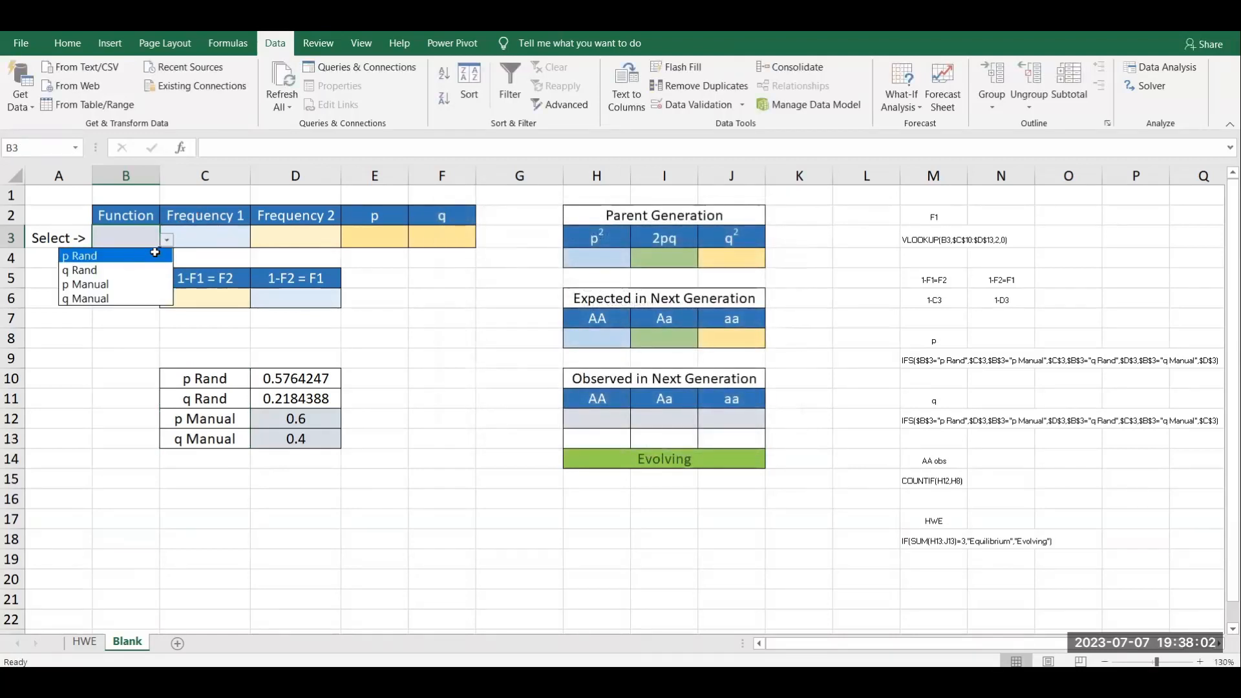
{"action": "left_click", "coordinate": [132, 255]}
{"action": "left_click", "coordinate": [167, 240]}
{"action": "left_click", "coordinate": [132, 282]}
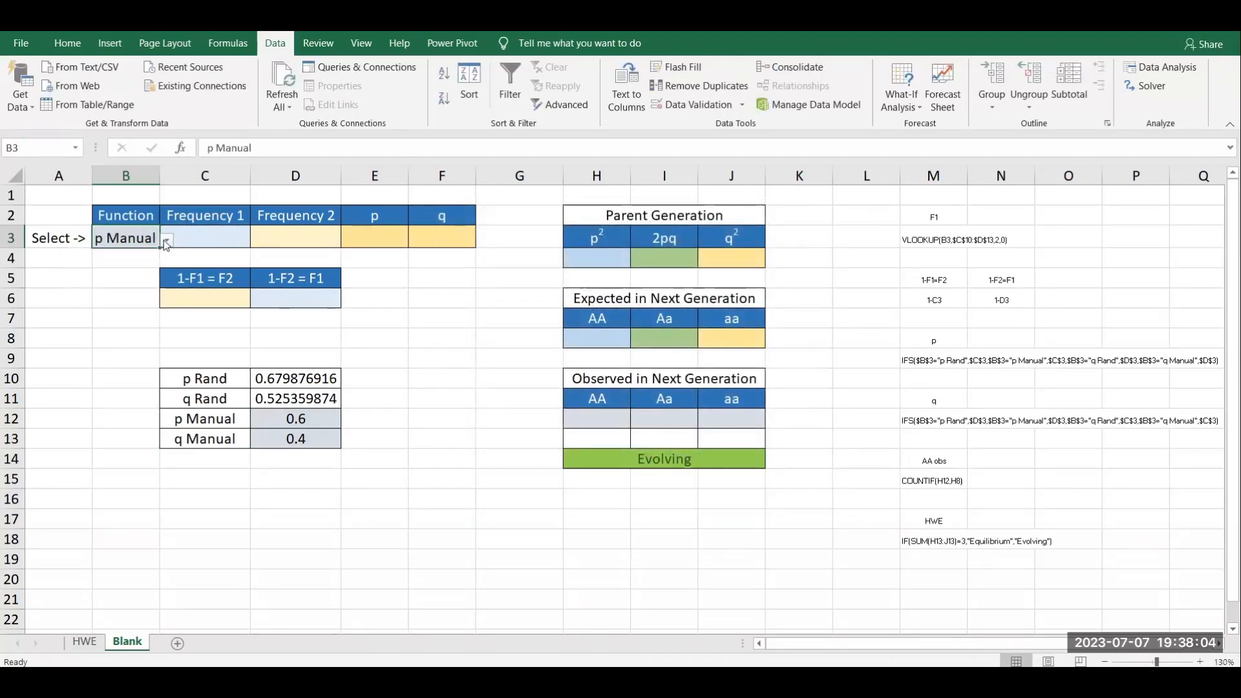
Set the Function selection in B3 to p Rand.
{"action": "left_click", "coordinate": [167, 240]}
{"action": "left_click", "coordinate": [132, 255]}
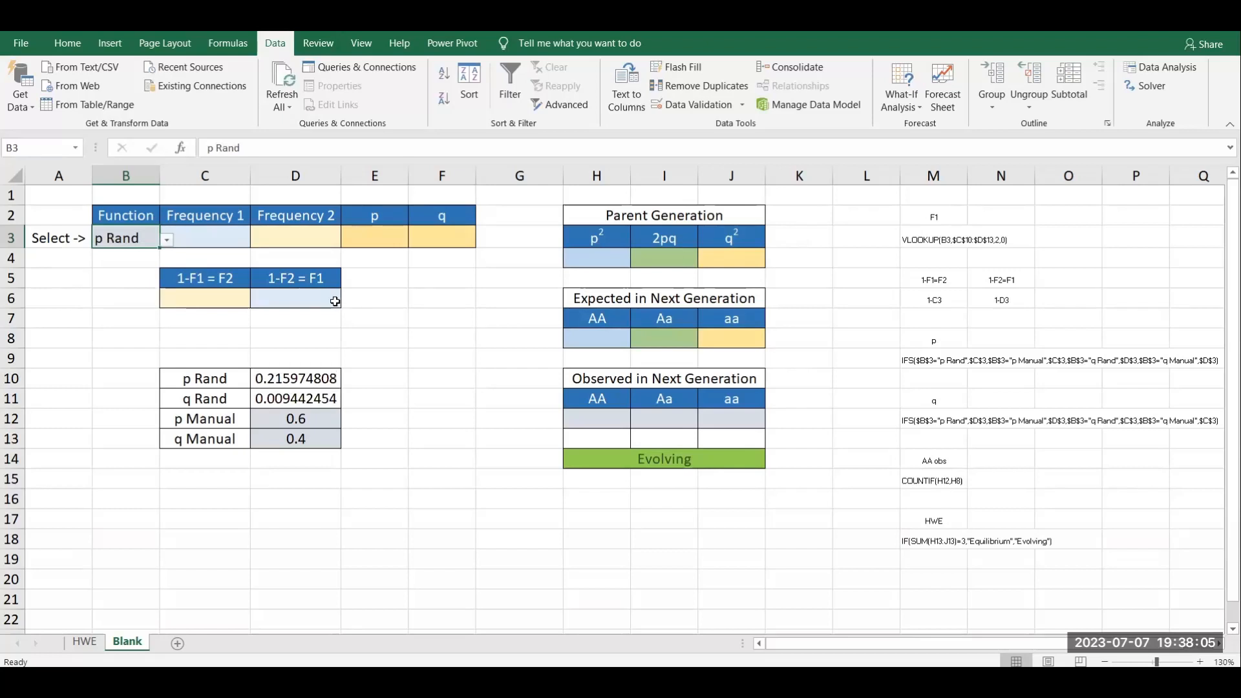
{"action": "left_click", "coordinate": [382, 305]}
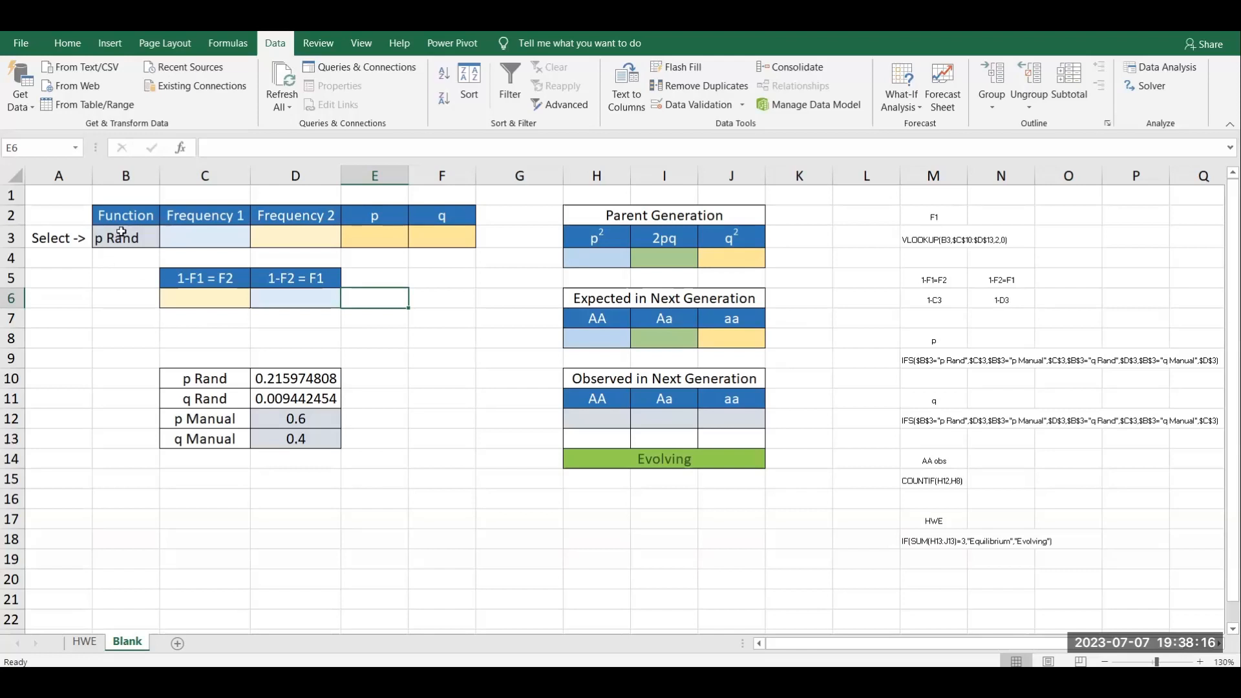
Enter the formula =VLOOKUP(B3,$C$10:$D$13,2,0) in C3 for Frequency 1.
{"action": "left_click", "coordinate": [205, 233]}
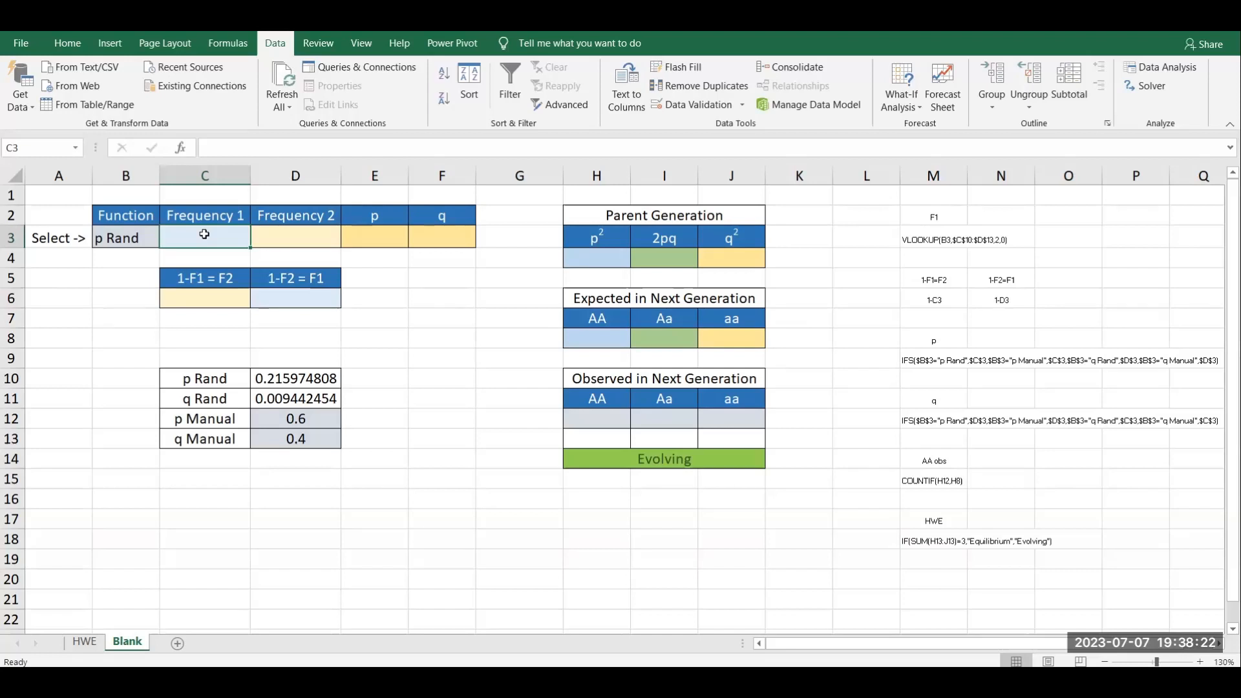
{"action": "type", "text": "=vlo"}
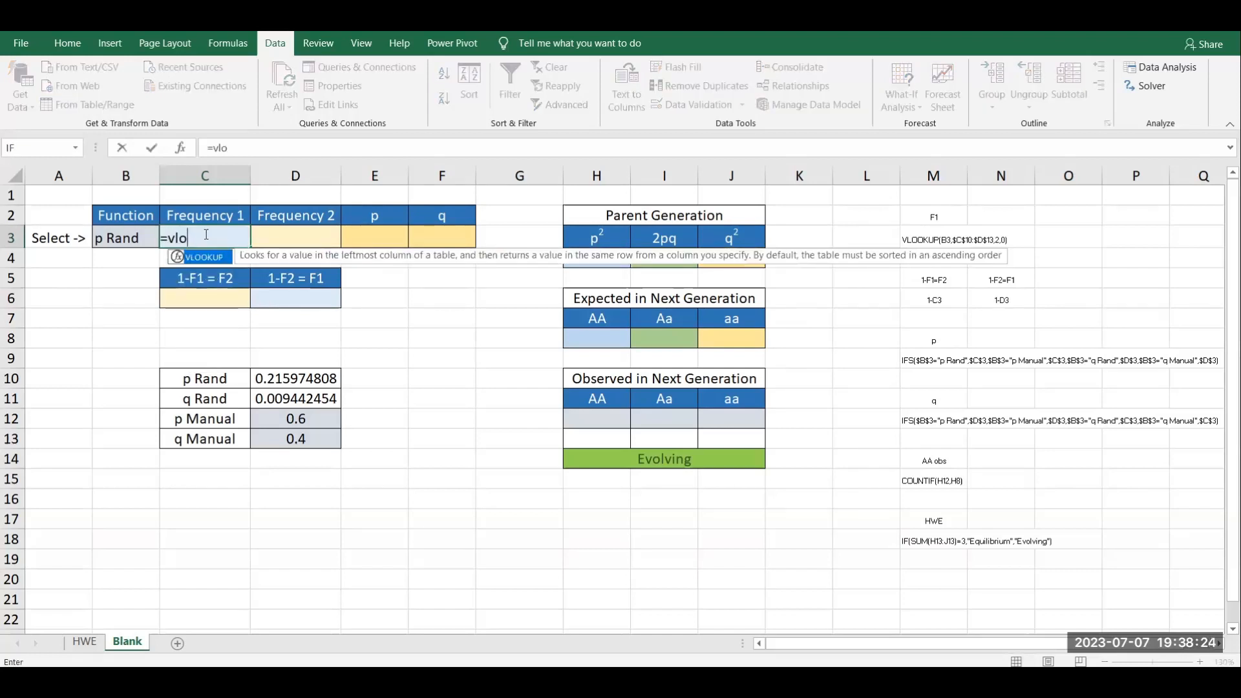
{"action": "type", "text": "okup("}
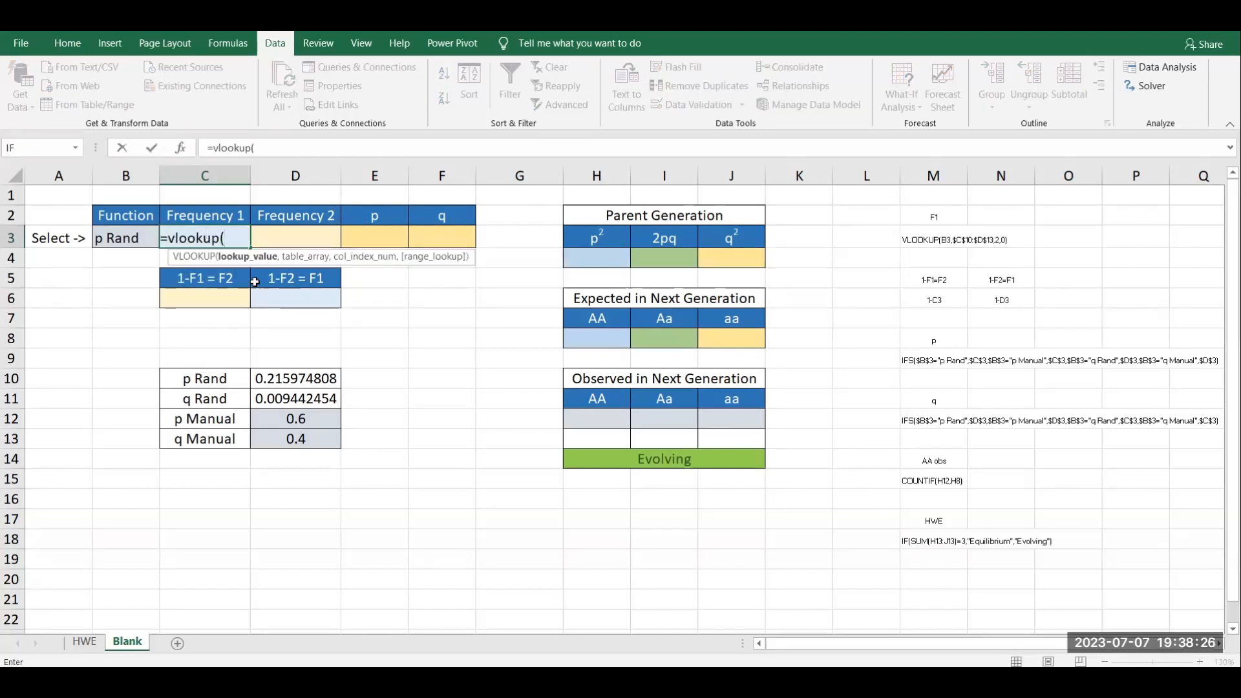
{"action": "left_click", "coordinate": [130, 235]}
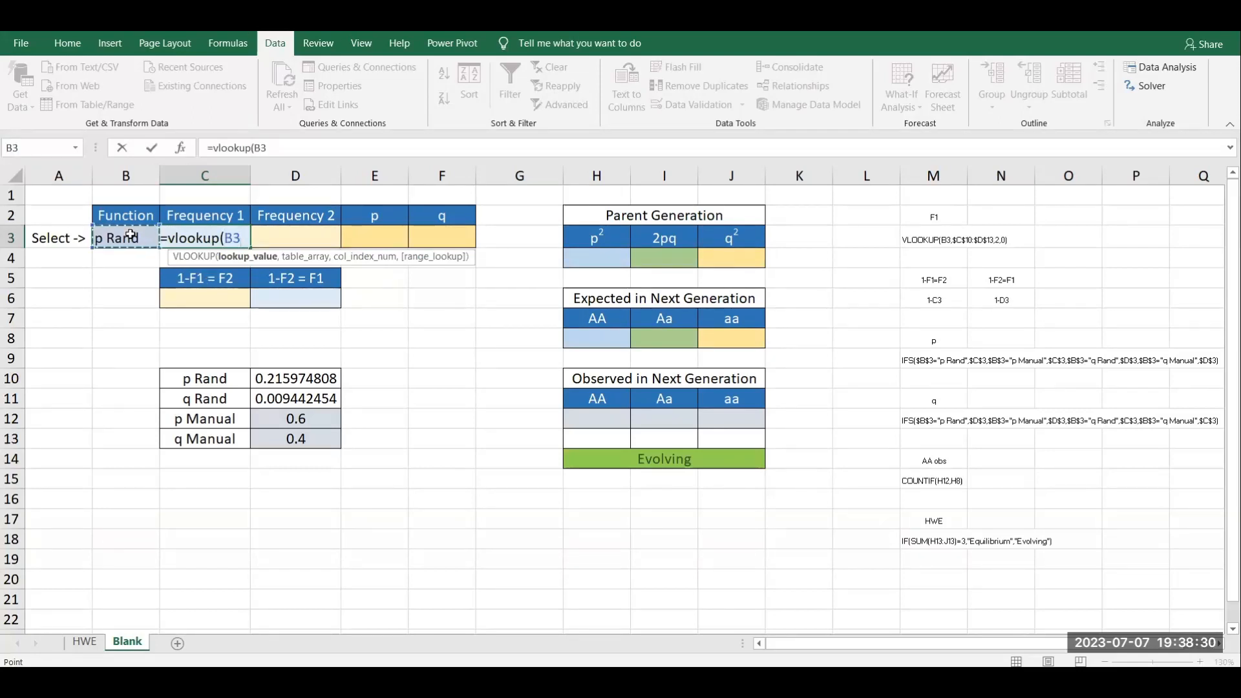
{"action": "type", "text": ","}
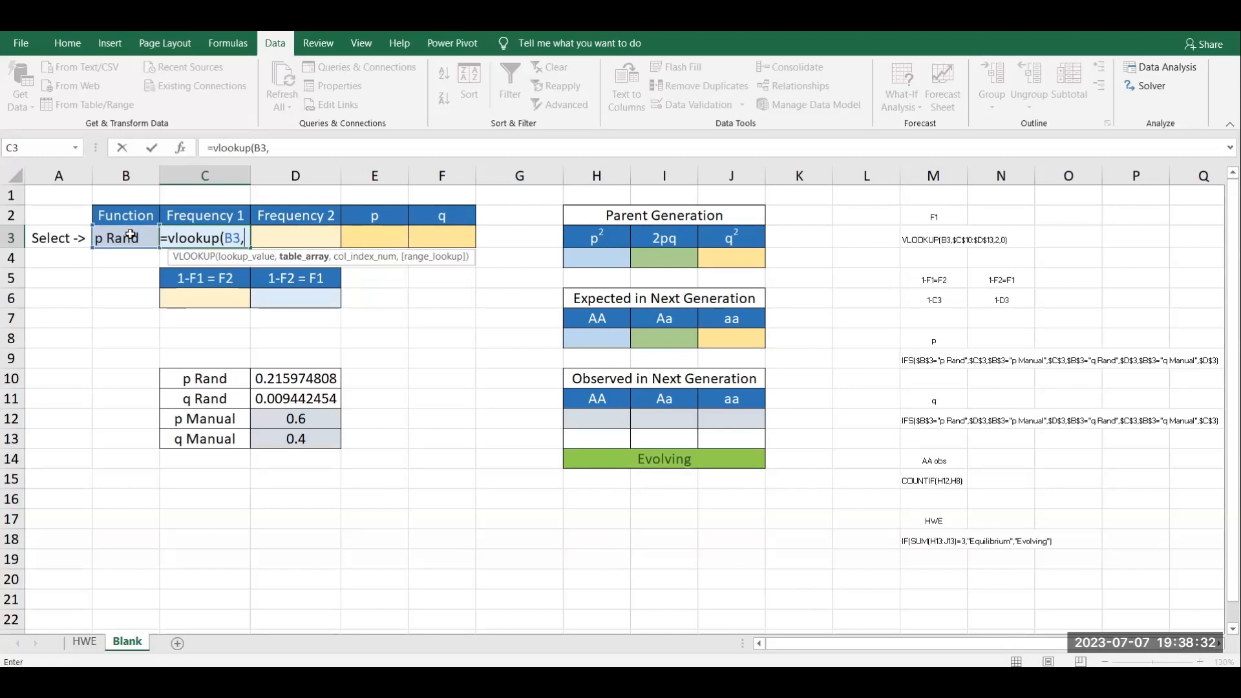
{"action": "left_click", "coordinate": [231, 388]}
{"action": "left_click_drag", "start_coordinate": [231, 388], "coordinate": [321, 443]}
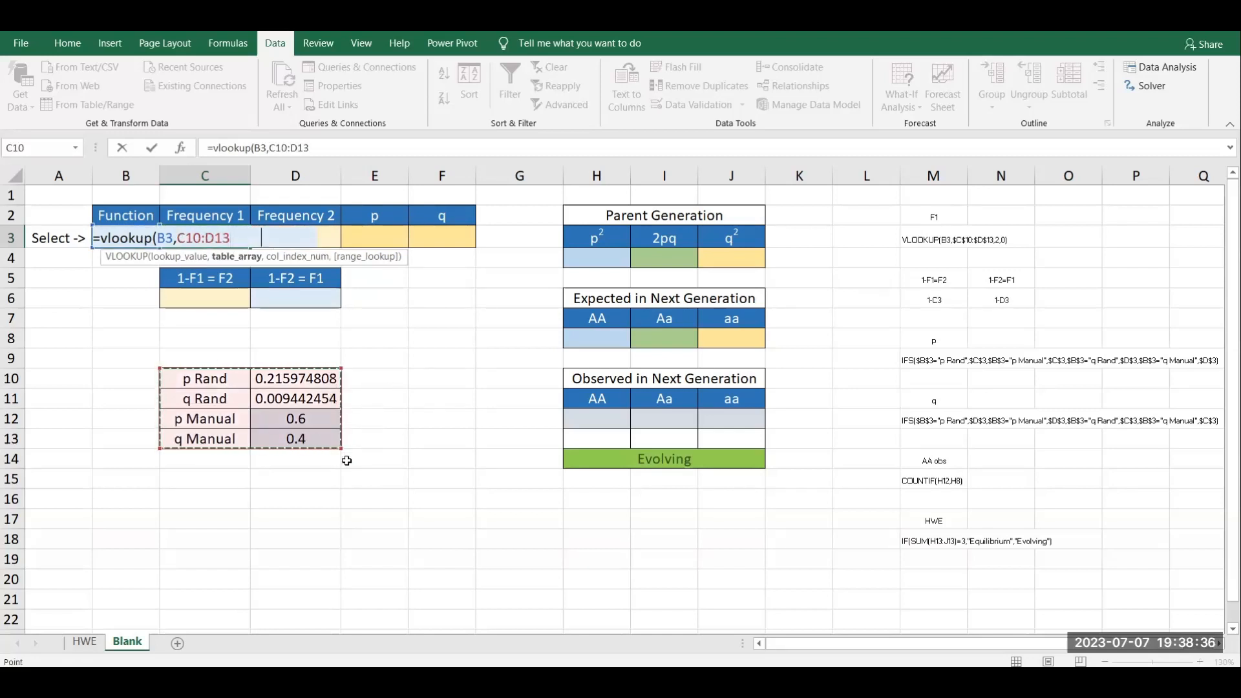
{"action": "key", "text": "F4"}
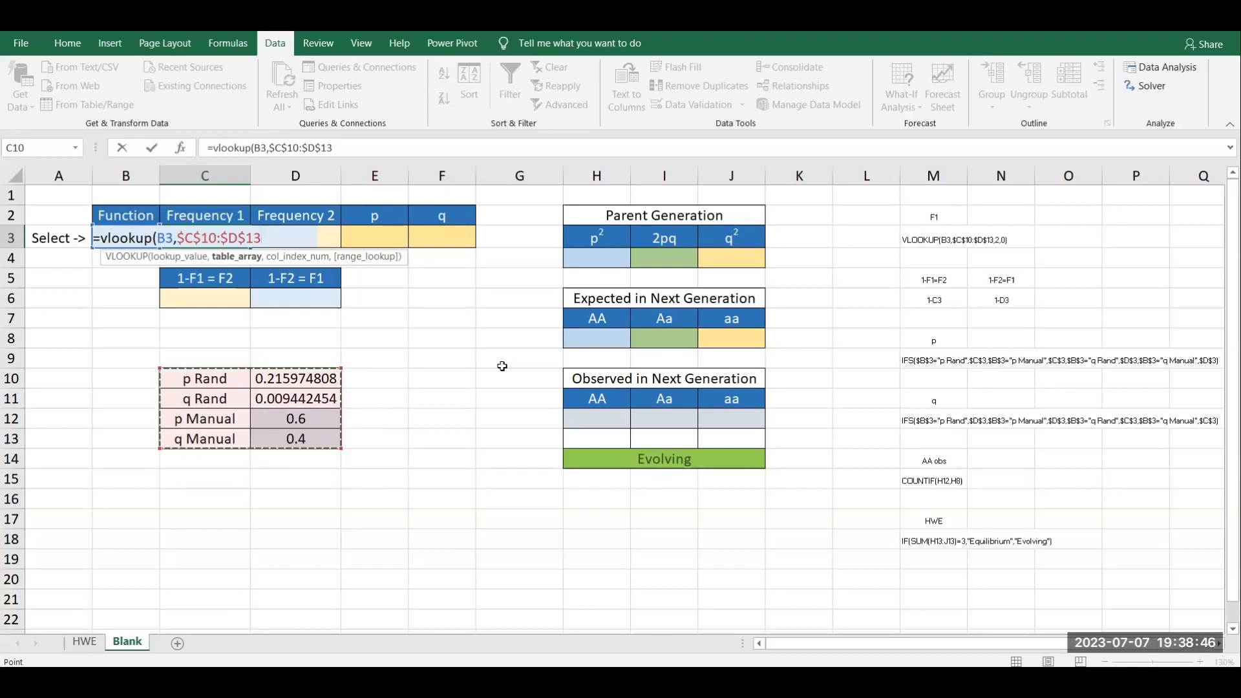
{"action": "type", "text": ",2"}
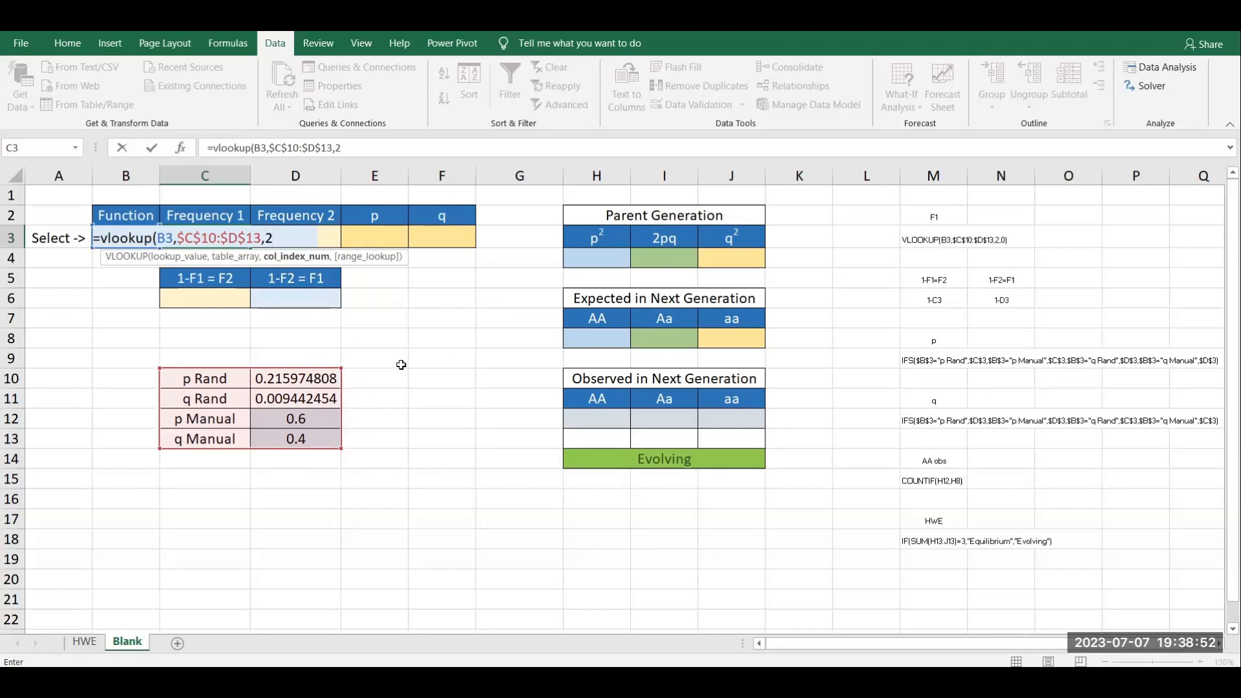
{"action": "type", "text": ",0"}
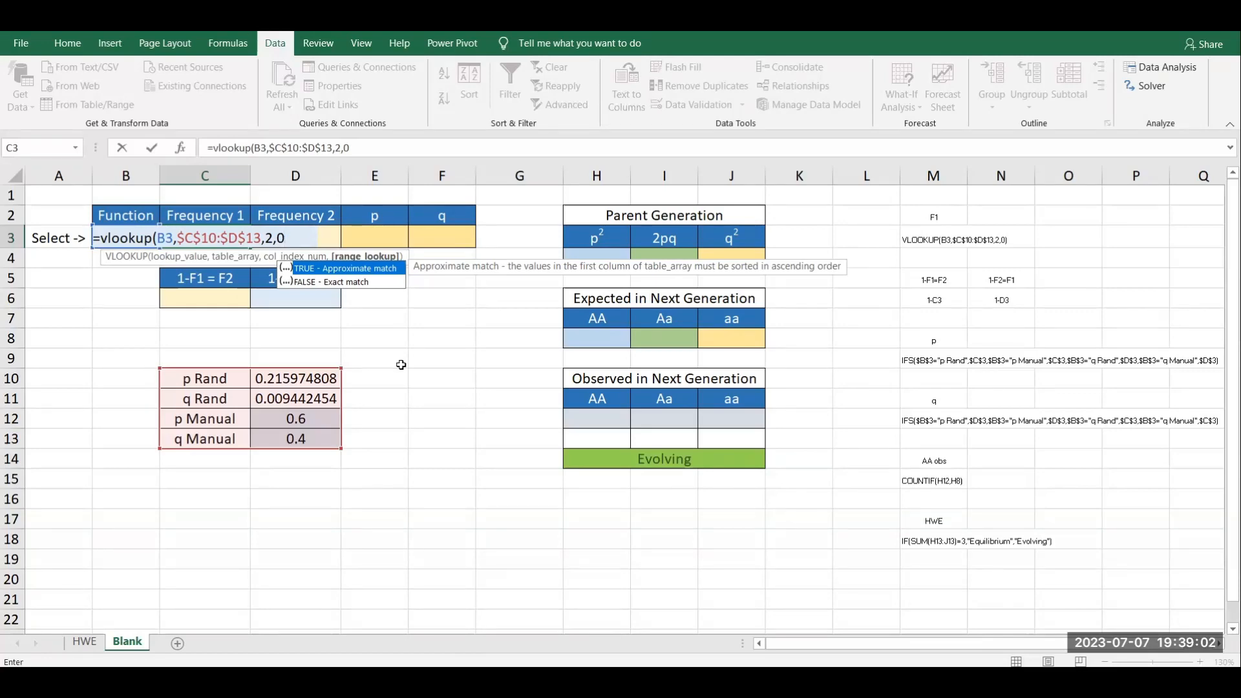
{"action": "type", "text": ")"}
{"action": "key", "text": "Return"}
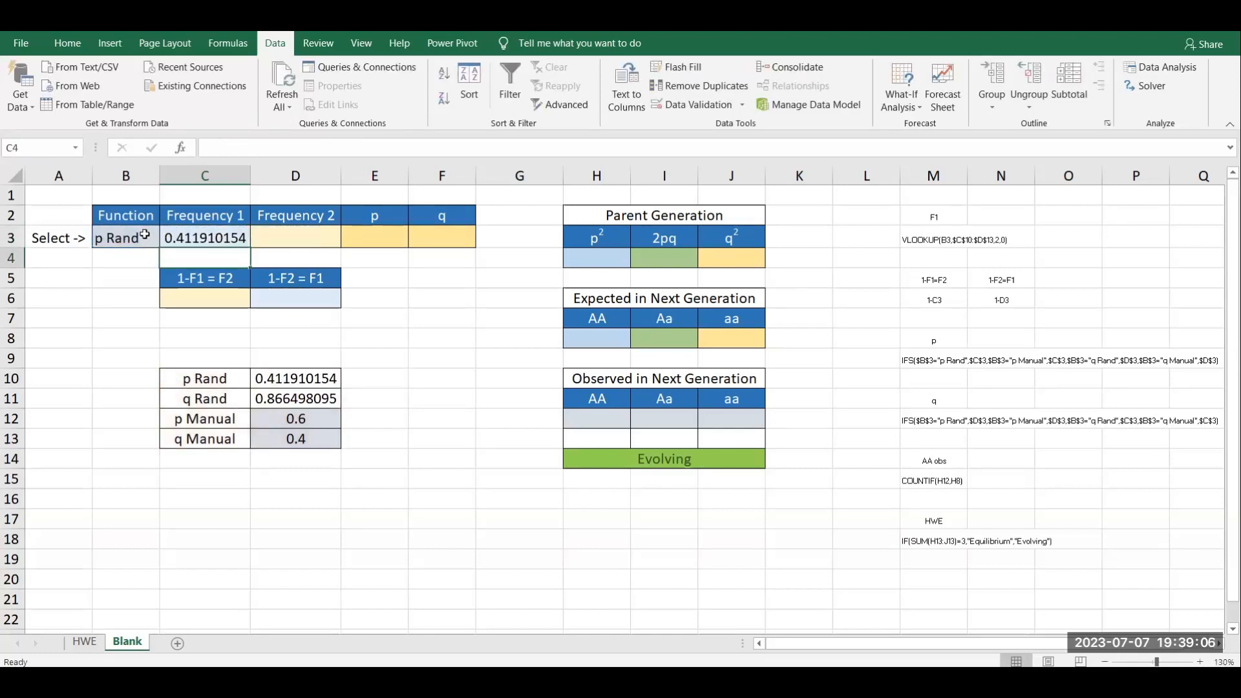
Test the Frequency 1 lookup by switching the Function cell B3 to q Rand, p Manual and back to p Rand.
{"action": "left_click", "coordinate": [145, 235]}
{"action": "left_click", "coordinate": [167, 240]}
{"action": "left_click", "coordinate": [97, 269]}
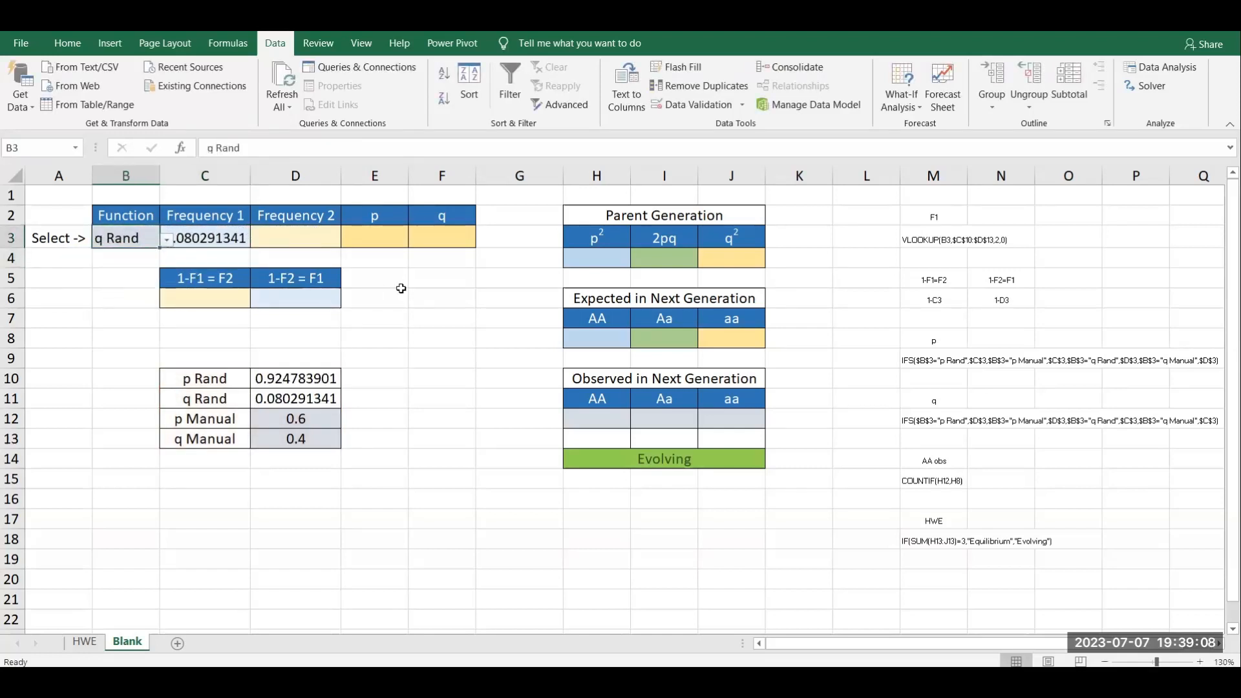
{"action": "left_click", "coordinate": [415, 297]}
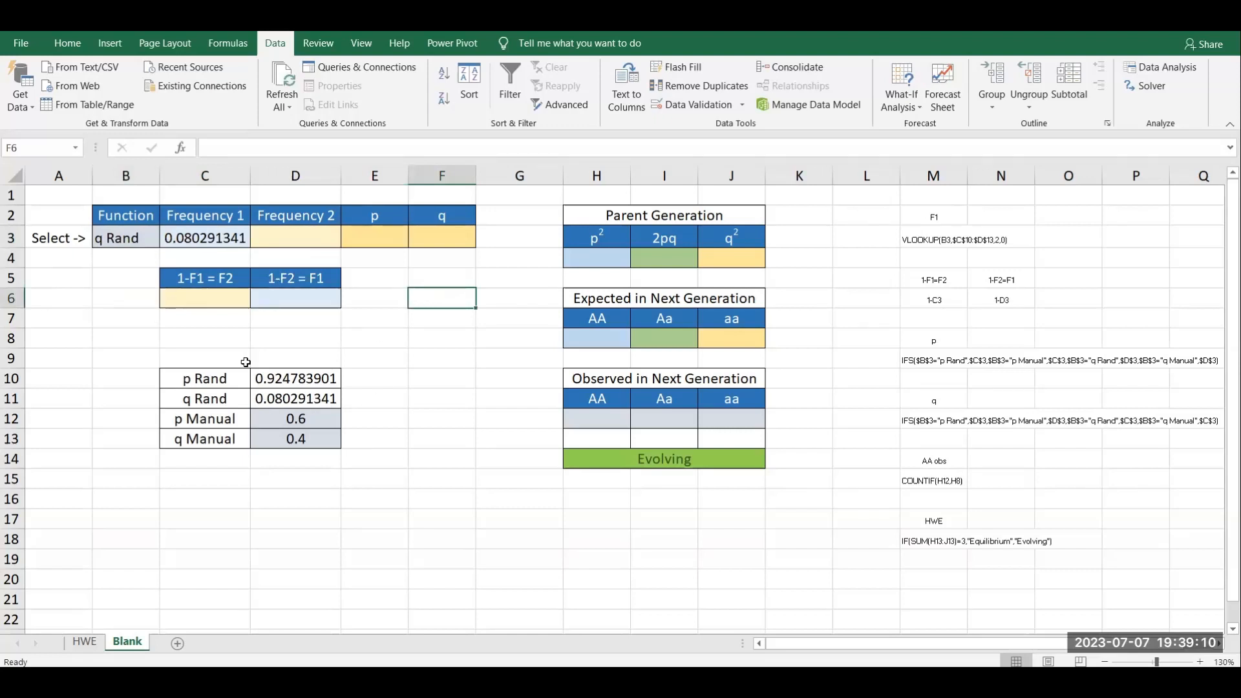
{"action": "left_click", "coordinate": [141, 238]}
{"action": "left_click", "coordinate": [167, 240]}
{"action": "left_click", "coordinate": [110, 283]}
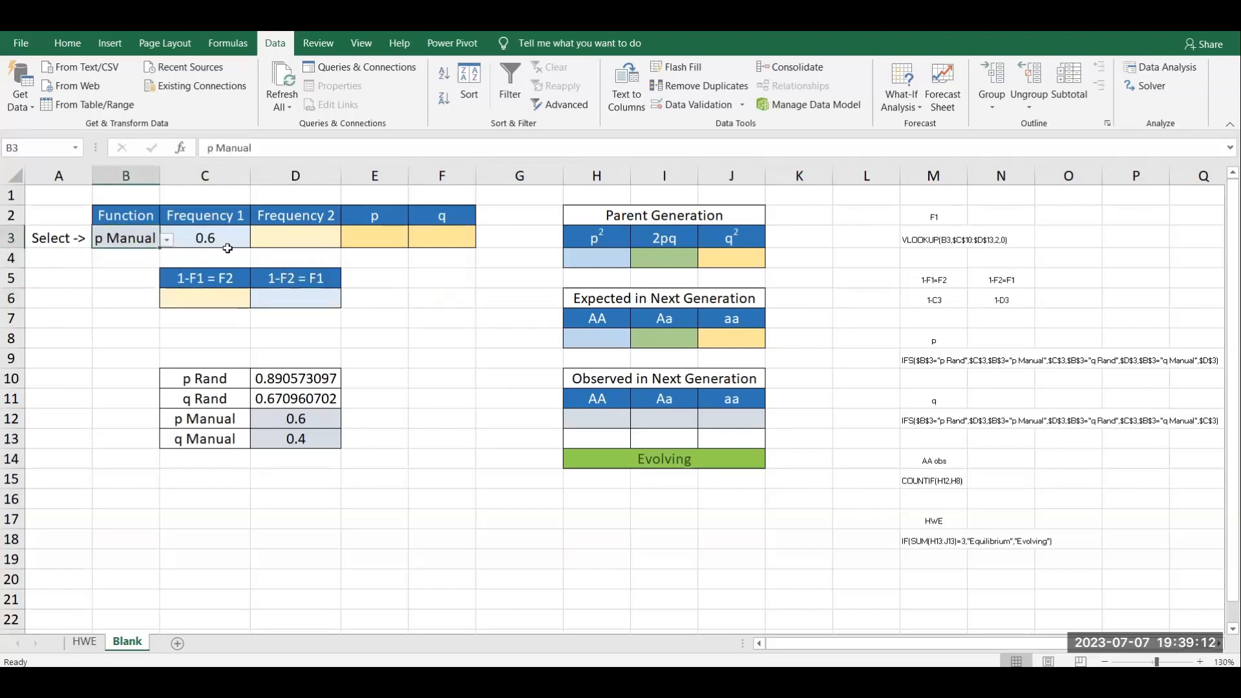
{"action": "left_click", "coordinate": [167, 239]}
{"action": "left_click", "coordinate": [104, 256]}
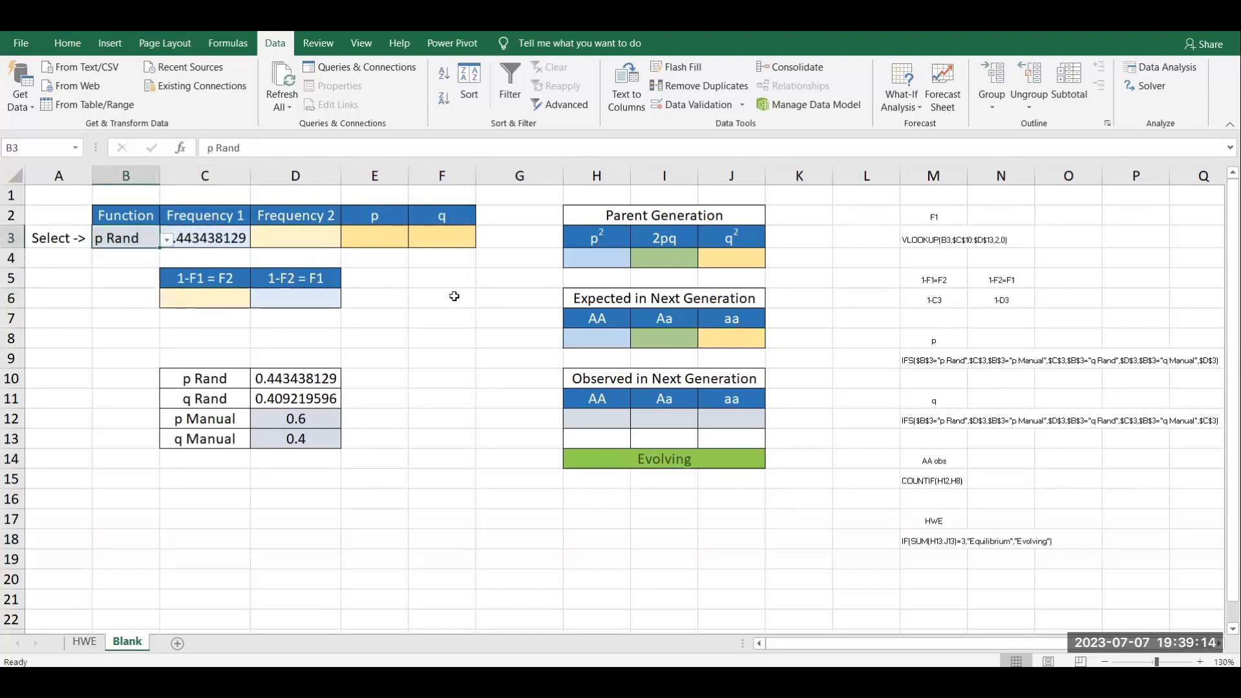
{"action": "left_click", "coordinate": [455, 296]}
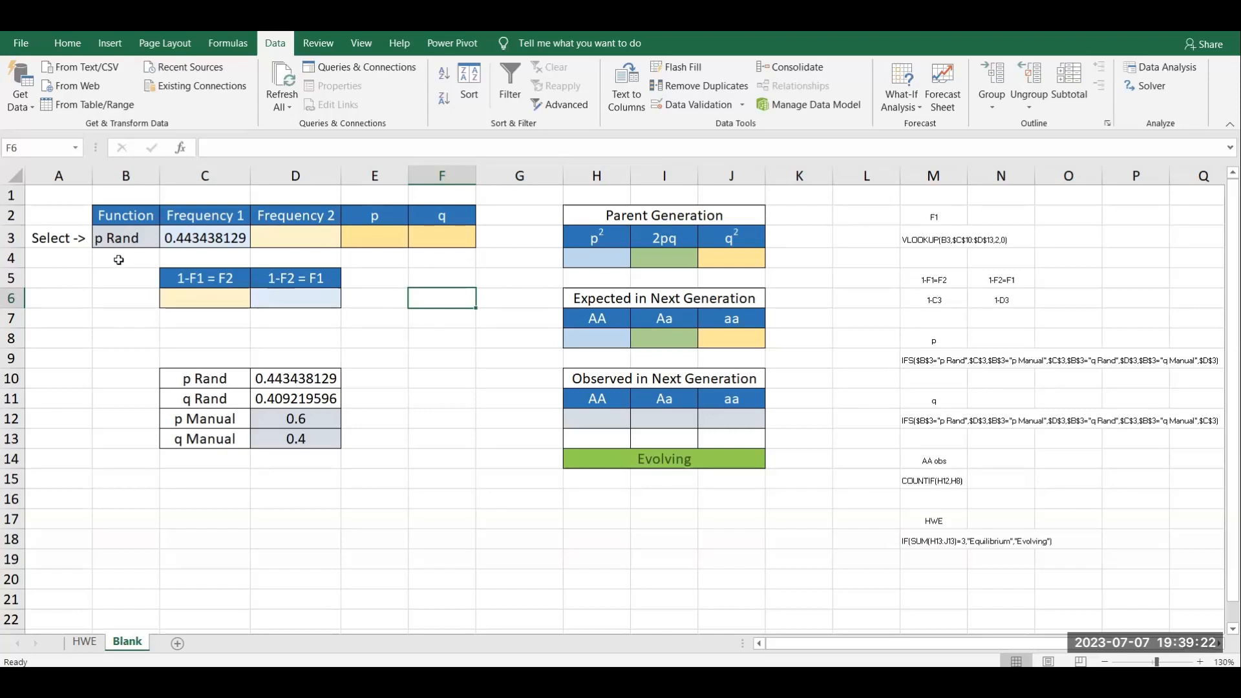
{"action": "left_click", "coordinate": [227, 232]}
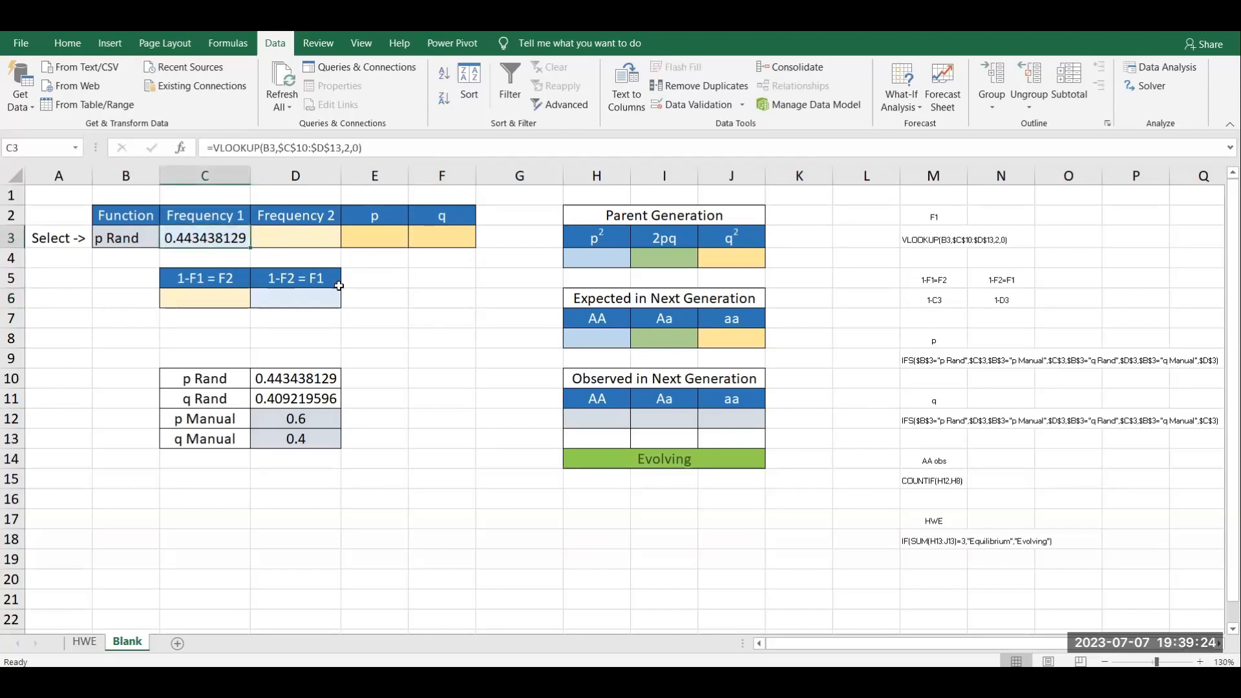
{"action": "left_click", "coordinate": [402, 323]}
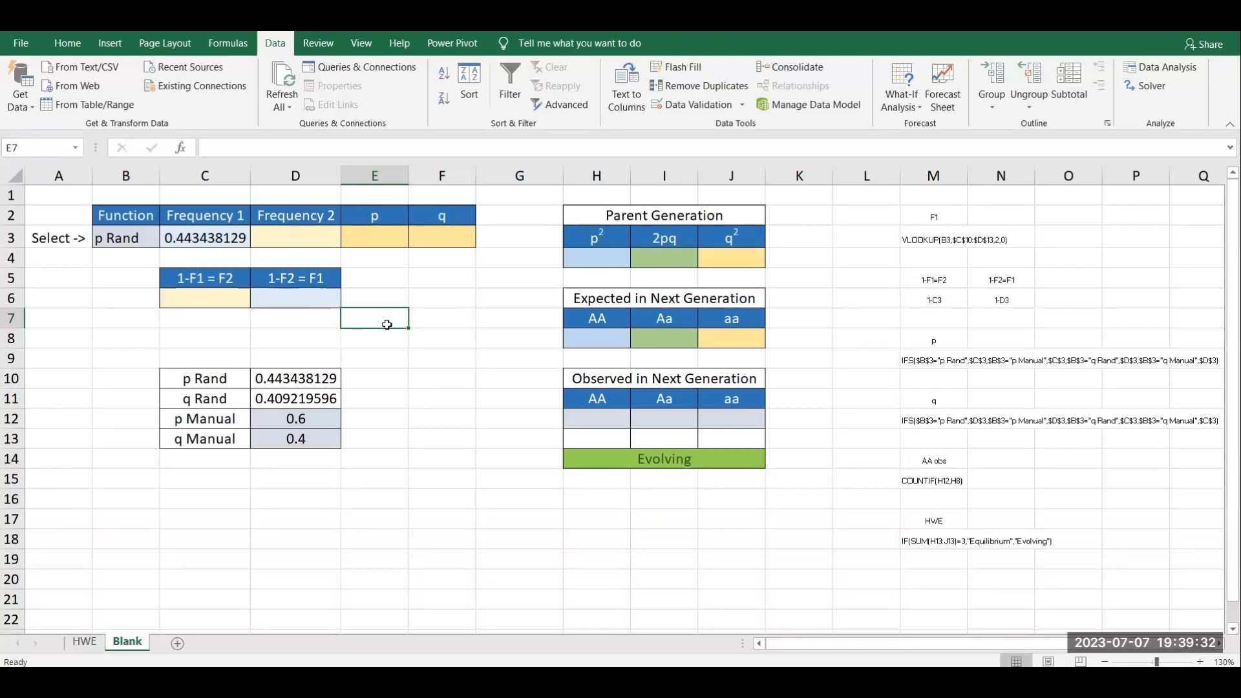
Enter the note p+q=1 in cell F7.
{"action": "left_click", "coordinate": [452, 324]}
{"action": "type", "text": "p"}
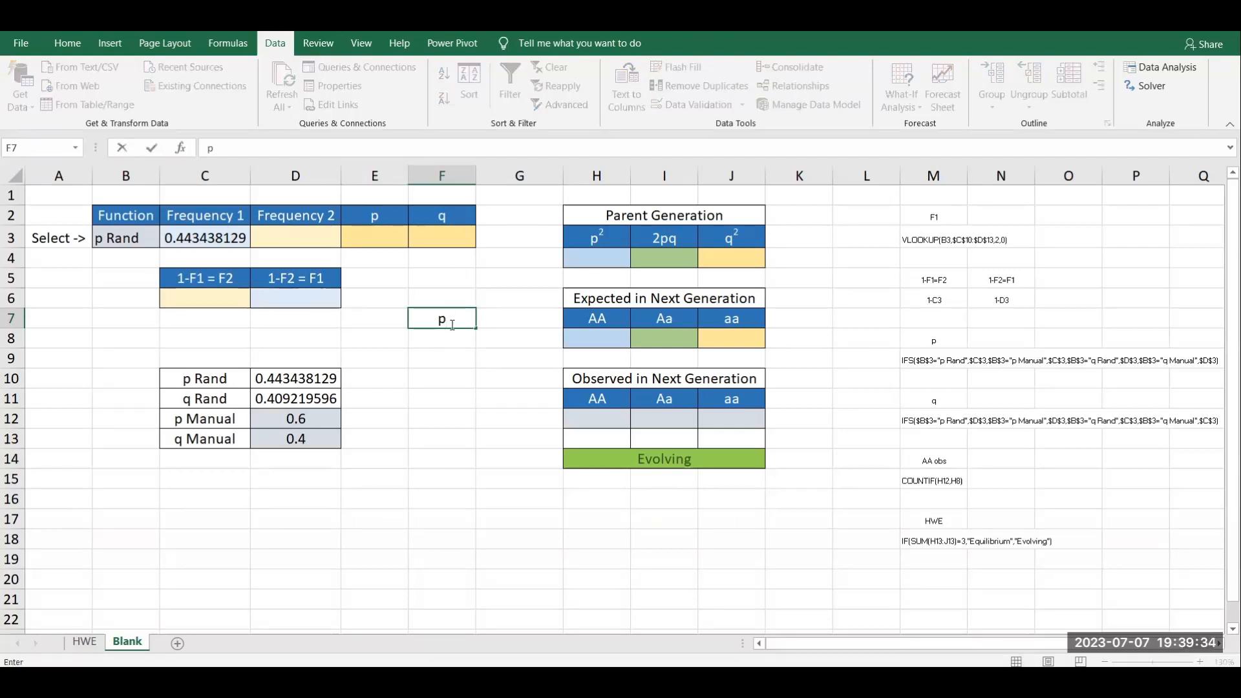
{"action": "type", "text": "+q=1"}
{"action": "key", "text": "Return"}
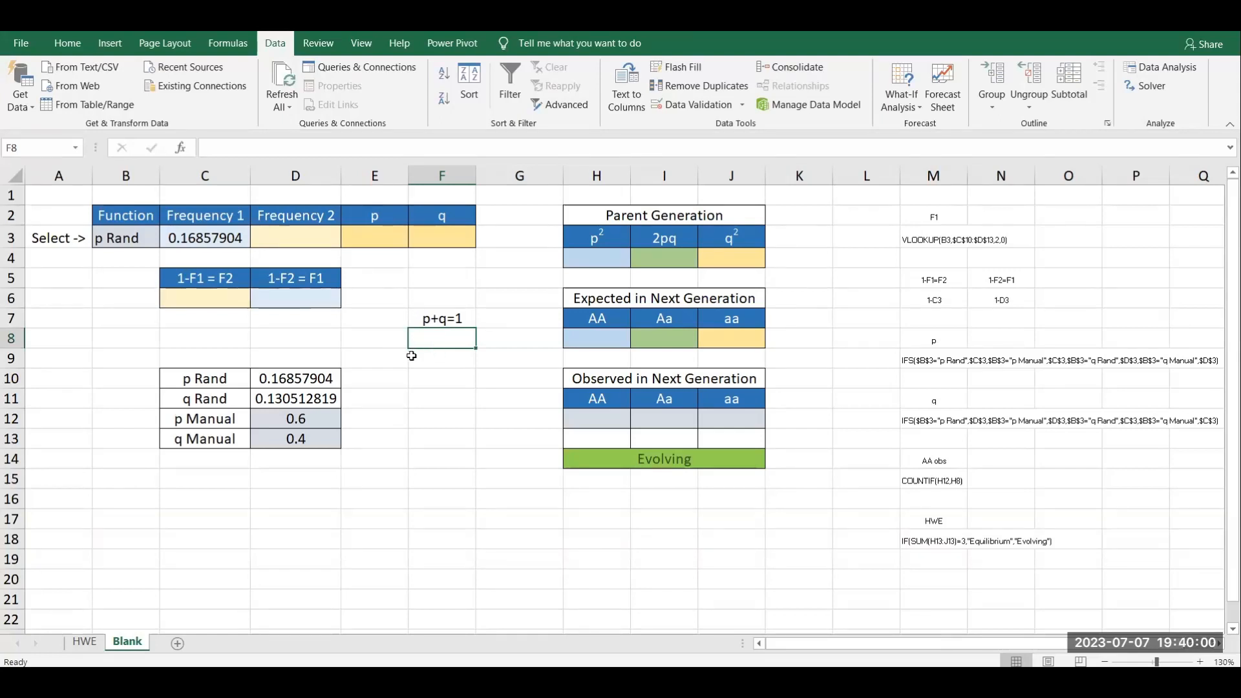
Clear the p+q=1 note from cell F7.
{"action": "left_click", "coordinate": [426, 322]}
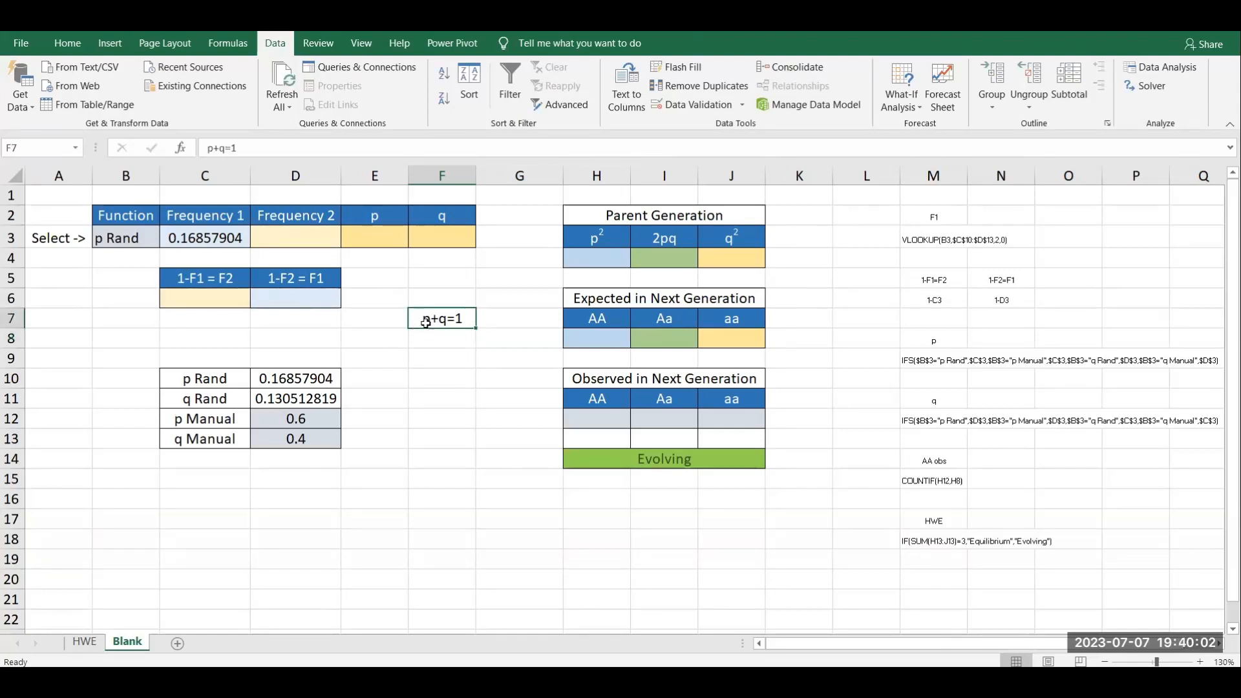
{"action": "key", "text": "Delete"}
{"action": "left_click", "coordinate": [500, 382]}
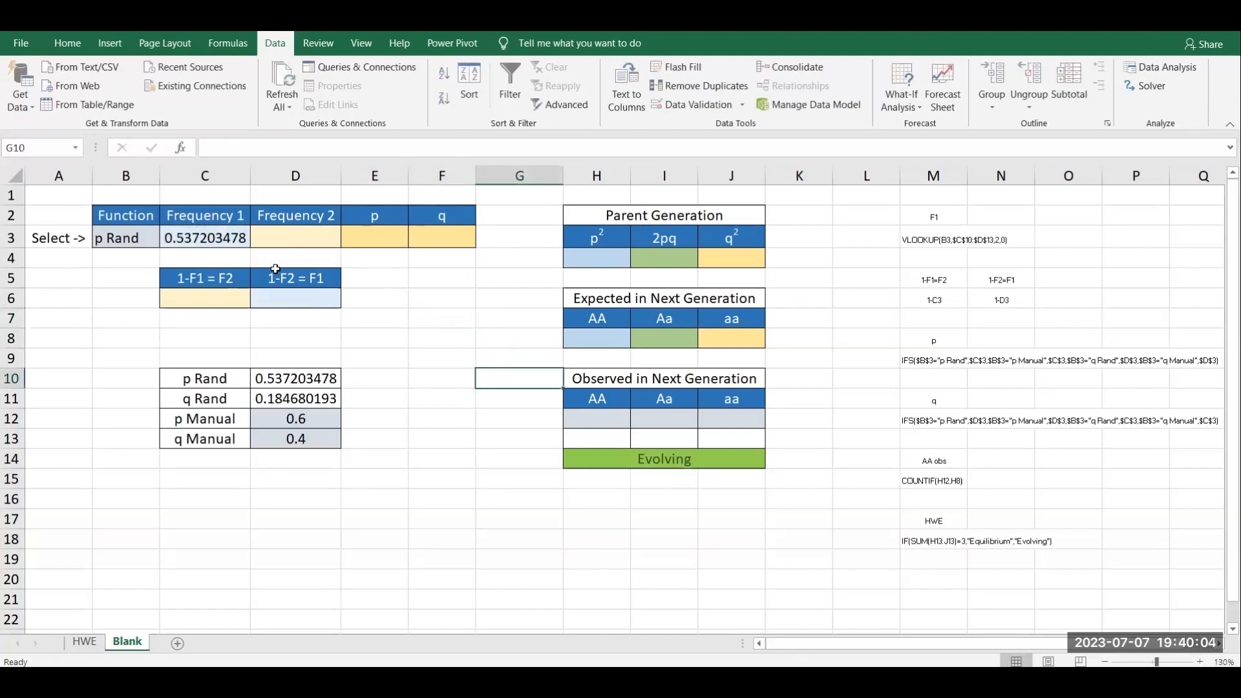
Enter the formula =1-C3 in C6 under the 1-F1 = F2 heading.
{"action": "left_click", "coordinate": [187, 300]}
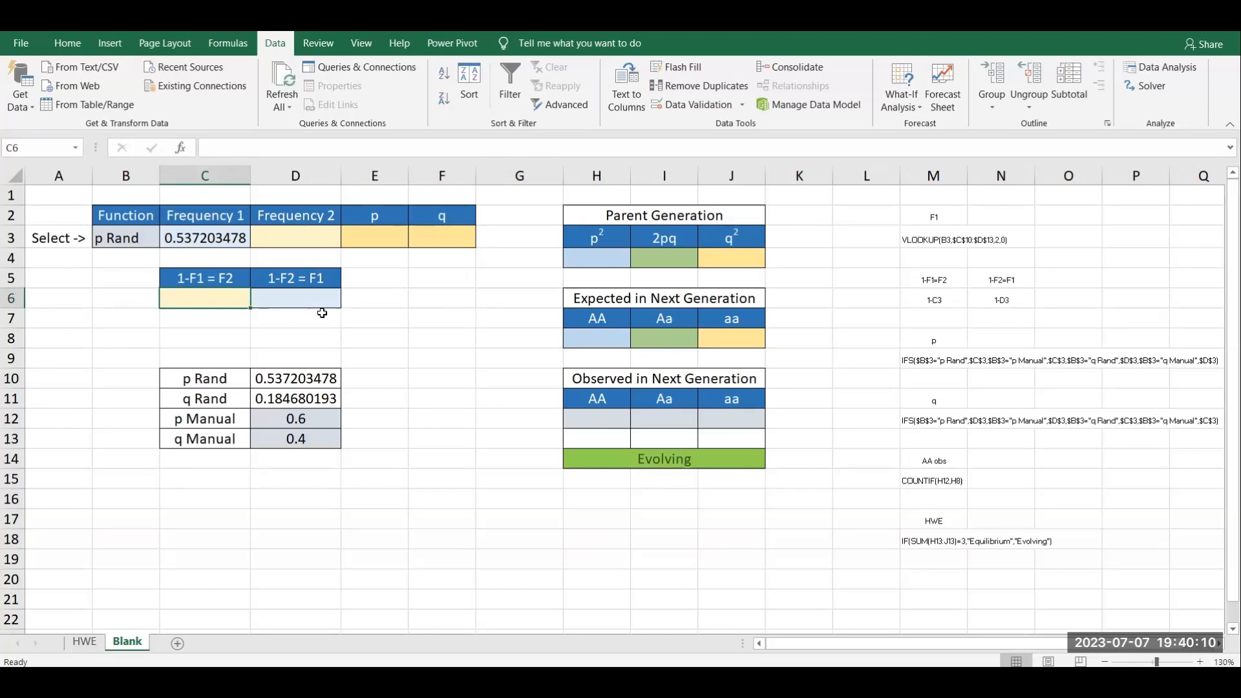
{"action": "type", "text": "="}
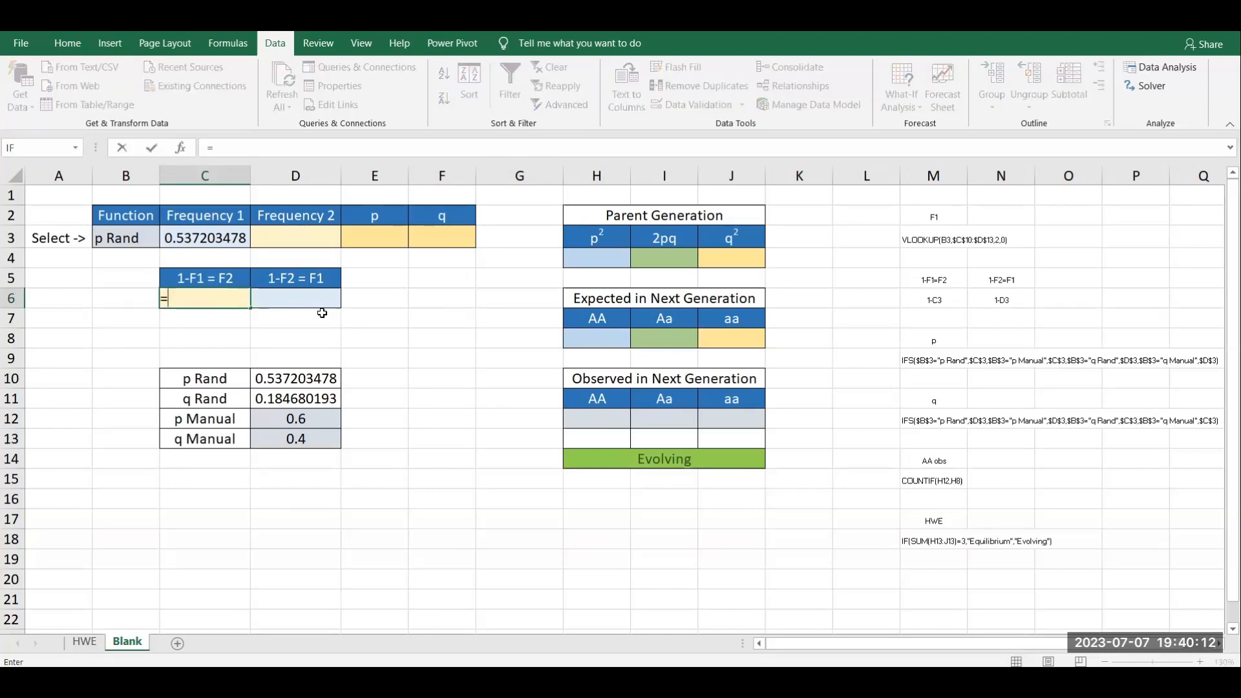
{"action": "type", "text": "1-"}
{"action": "left_click", "coordinate": [230, 239]}
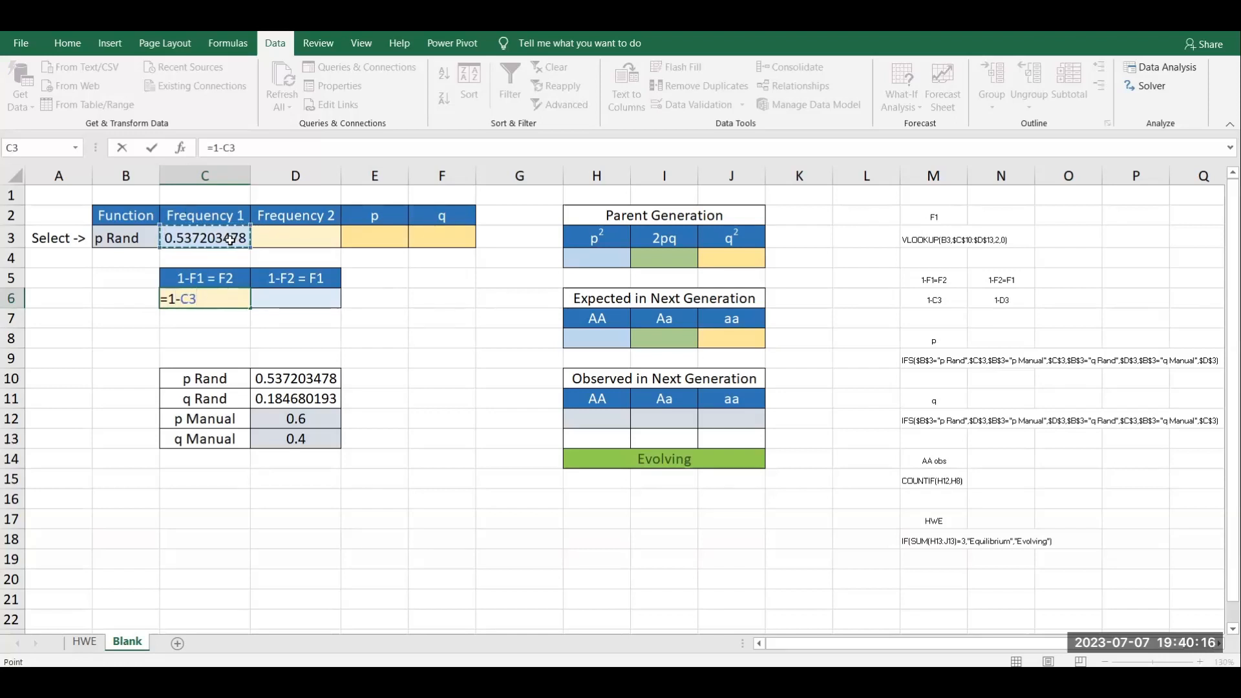
{"action": "key", "text": "Return"}
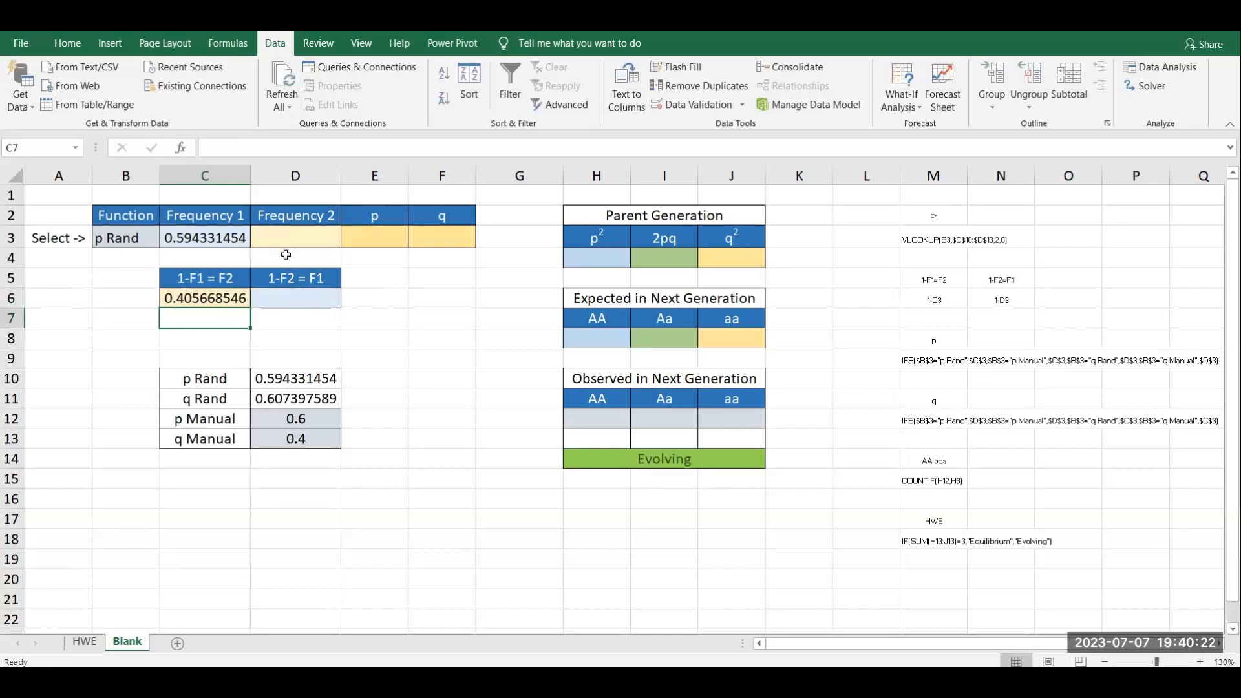
Link Frequency 2 in D3 to the 1-F1 result with the formula =C6.
{"action": "left_click", "coordinate": [276, 238]}
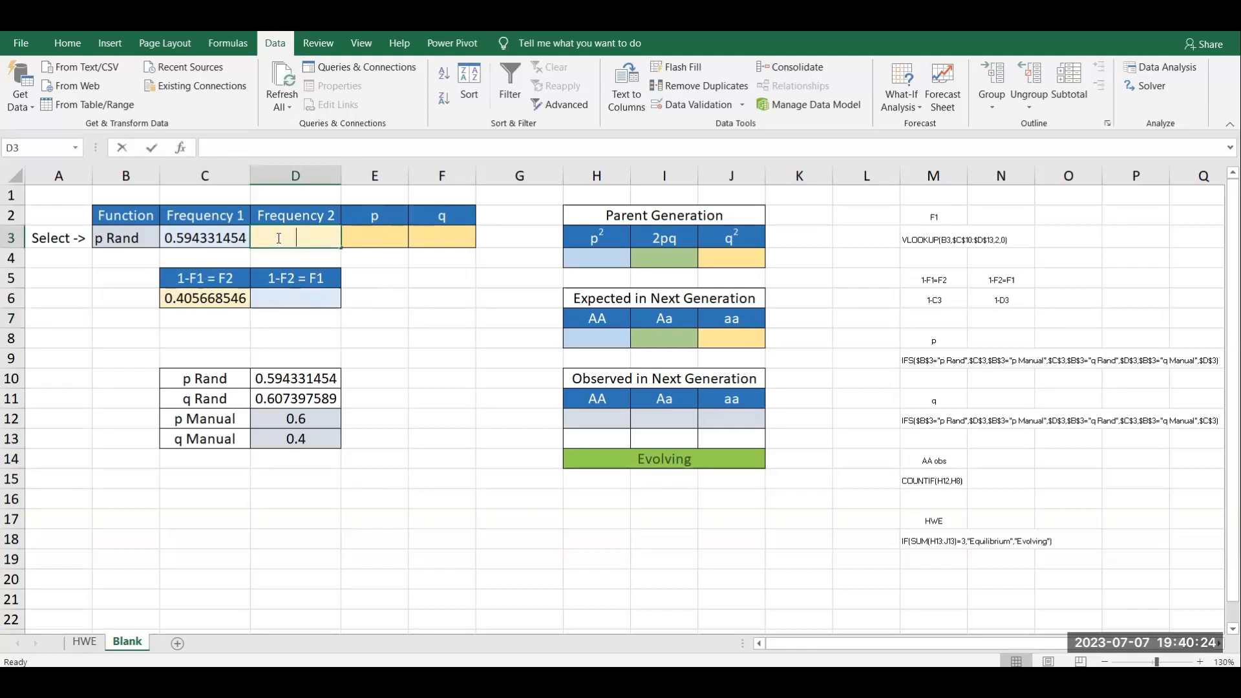
{"action": "type", "text": "="}
{"action": "left_click", "coordinate": [228, 298]}
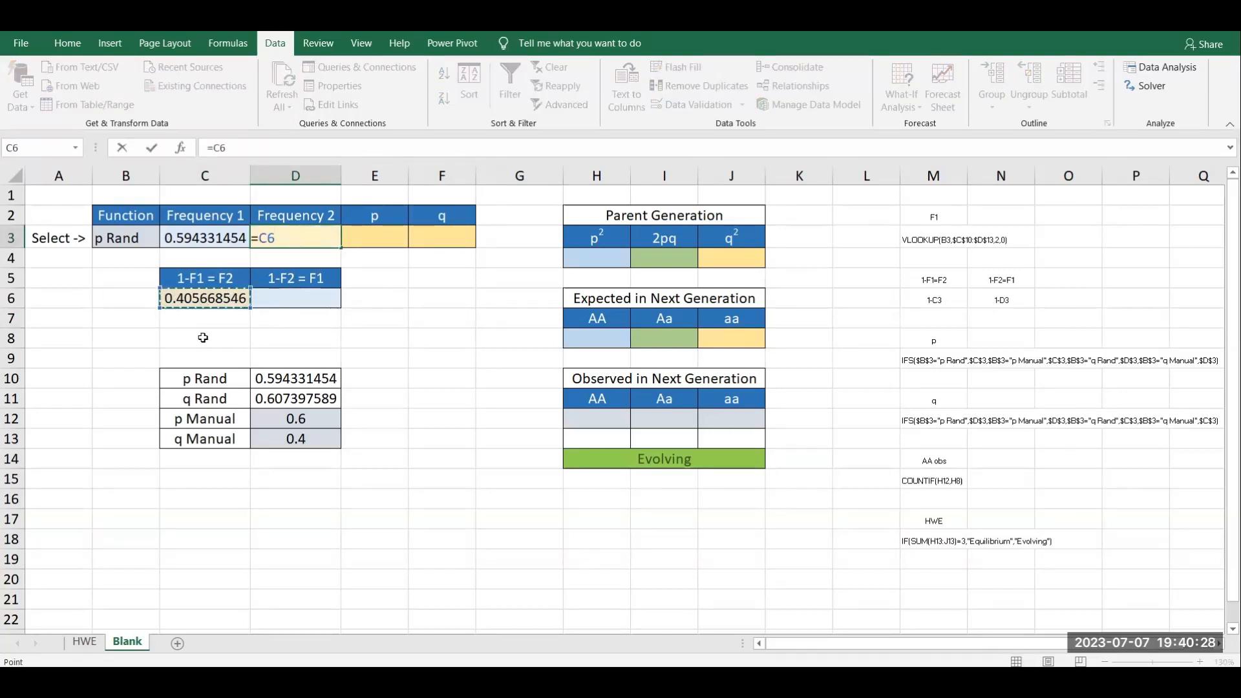
{"action": "key", "text": "Return"}
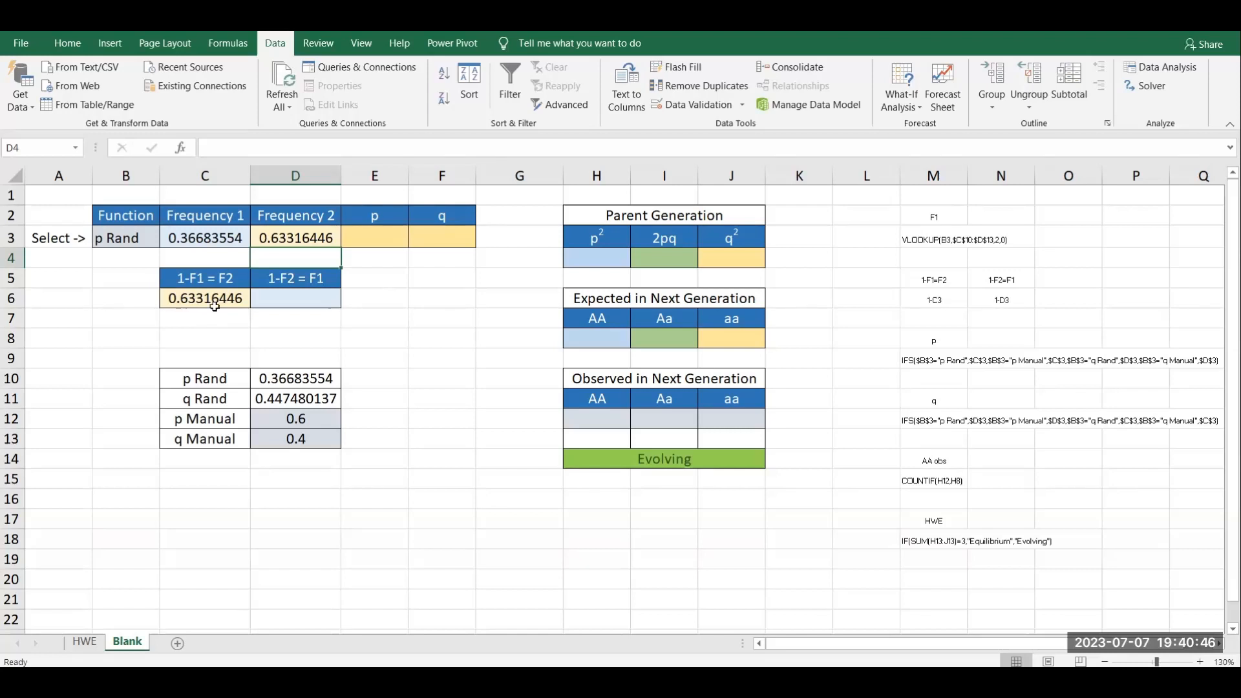
Enter the formula =1-D3 in D6 under the 1-F2 = F1 heading.
{"action": "key", "text": "Up"}
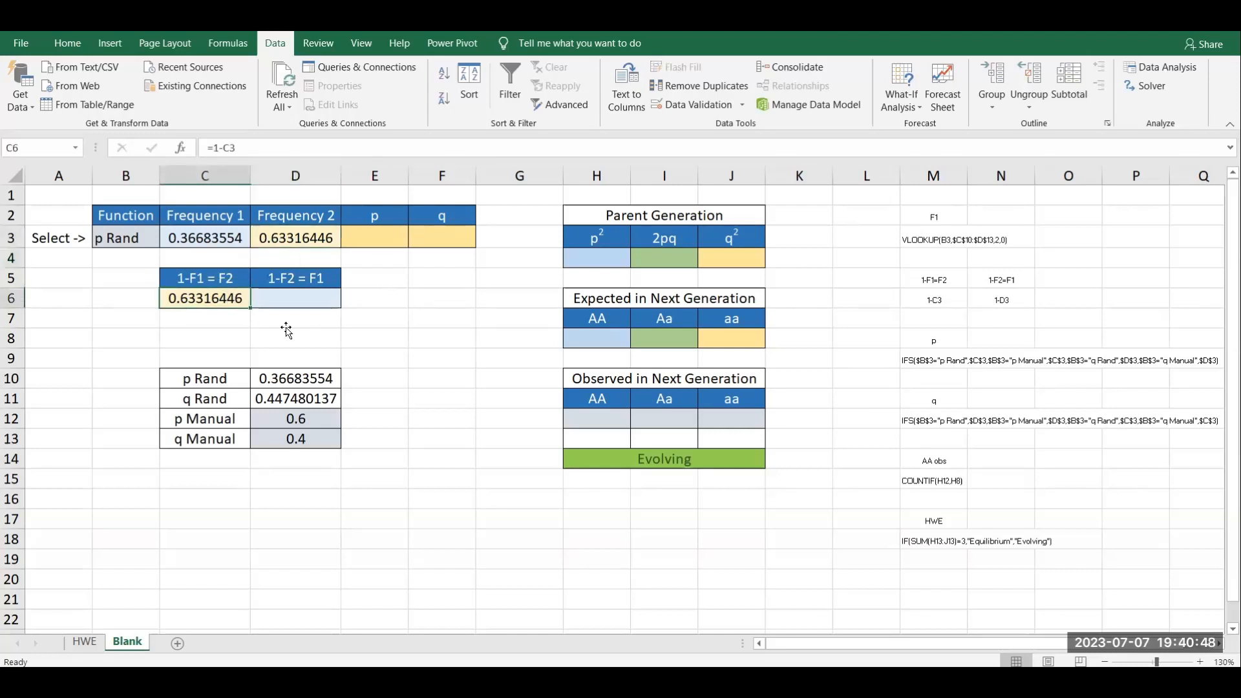
{"action": "left_click", "coordinate": [285, 296]}
{"action": "type", "text": "="}
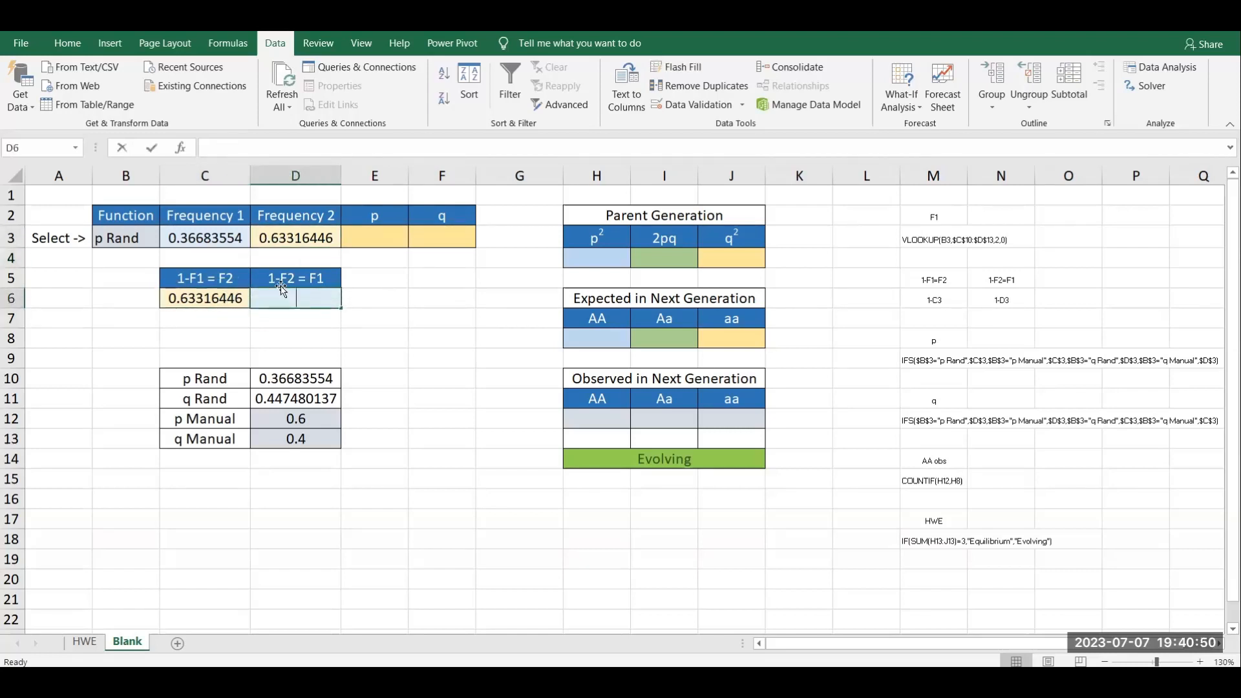
{"action": "type", "text": "1"}
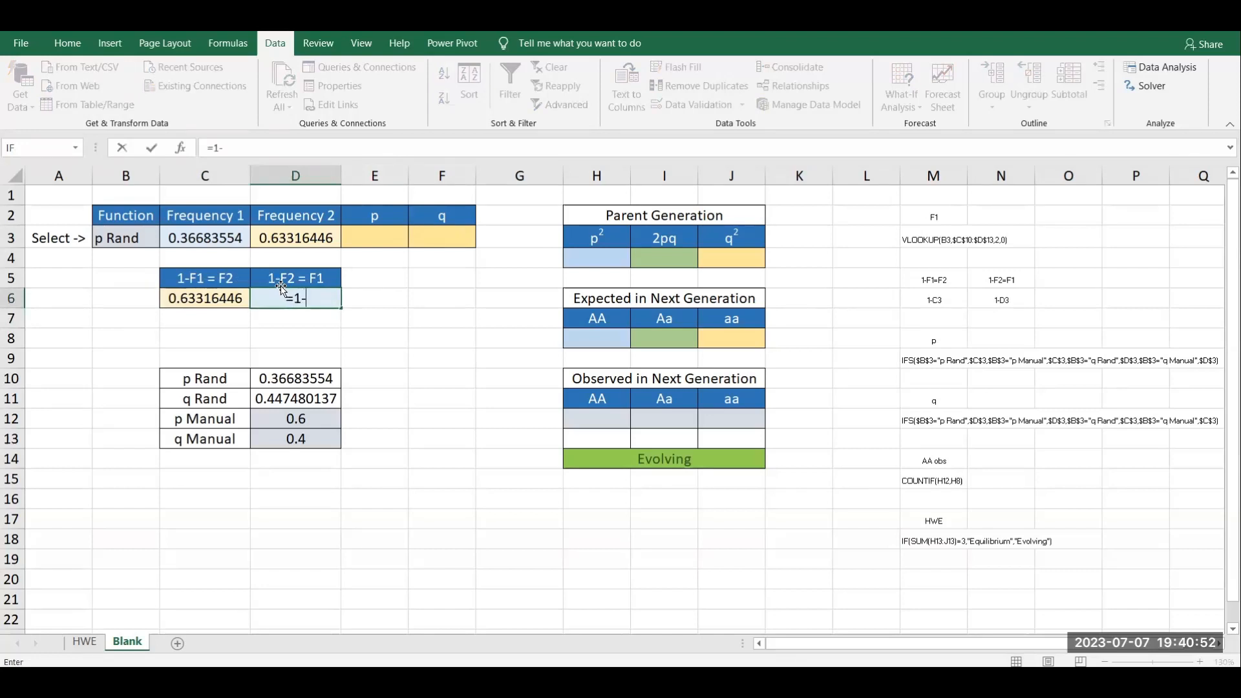
{"action": "type", "text": "-"}
{"action": "left_click", "coordinate": [318, 234]}
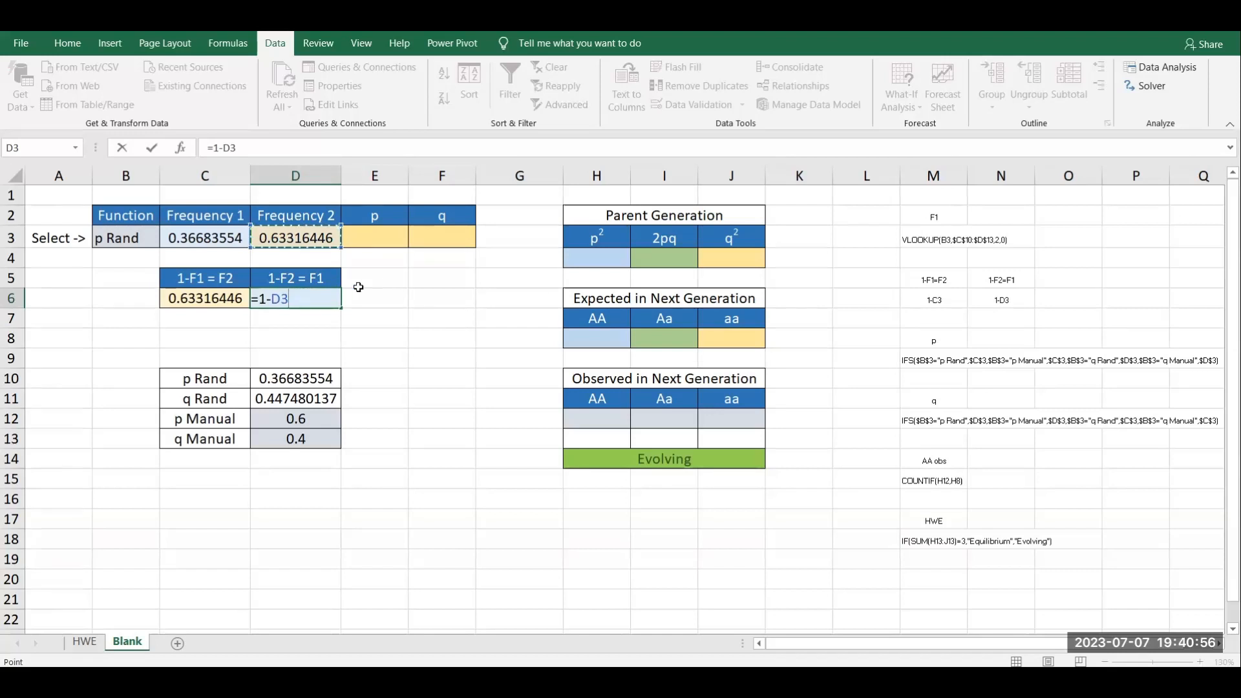
{"action": "key", "text": "Return"}
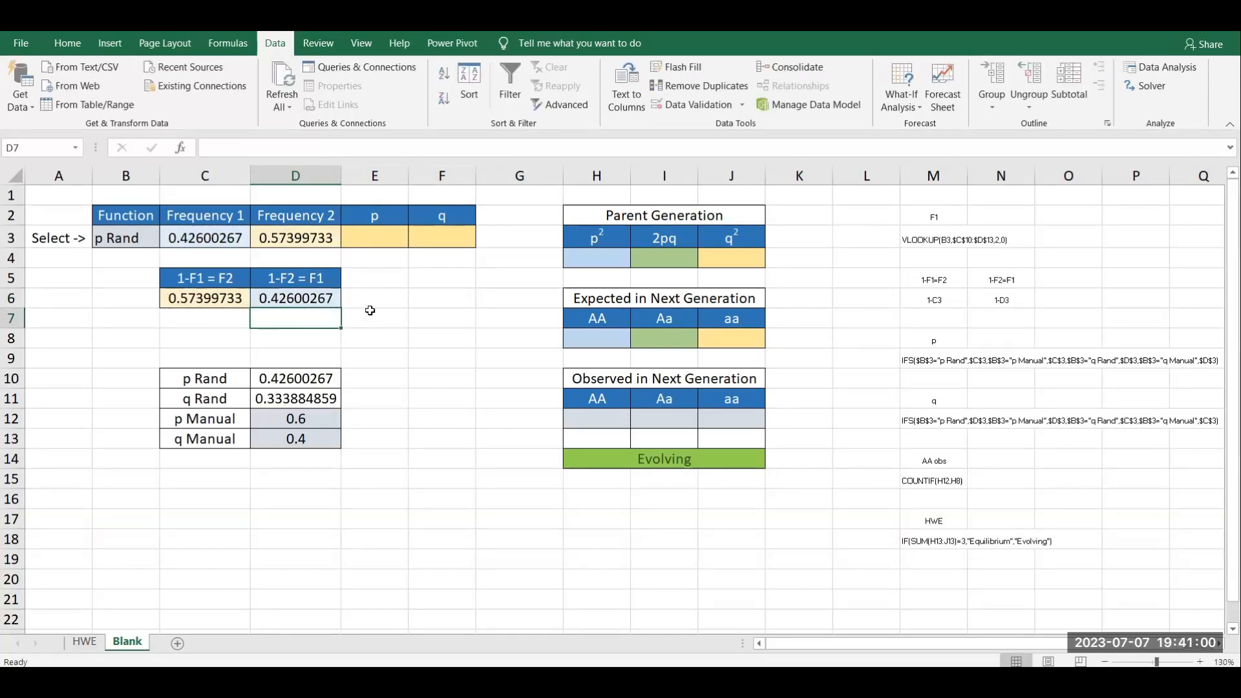
{"action": "left_click", "coordinate": [222, 315]}
{"action": "left_click", "coordinate": [229, 297]}
{"action": "left_click", "coordinate": [293, 302]}
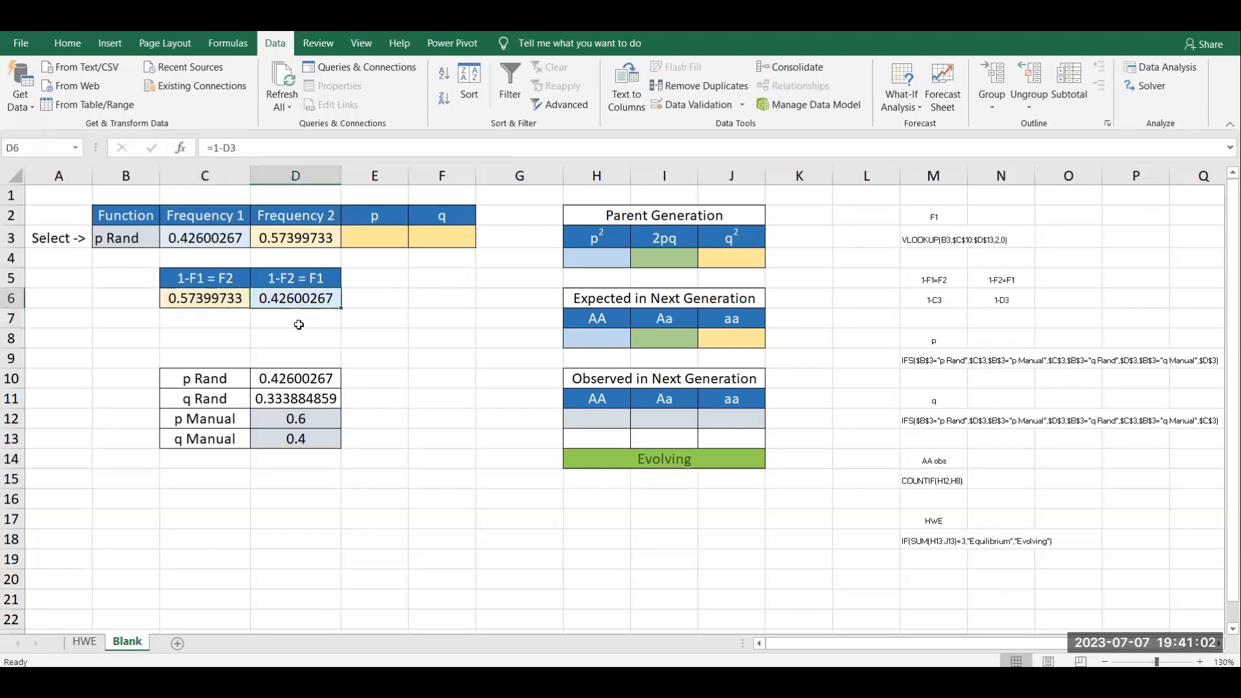
{"action": "left_click", "coordinate": [297, 334]}
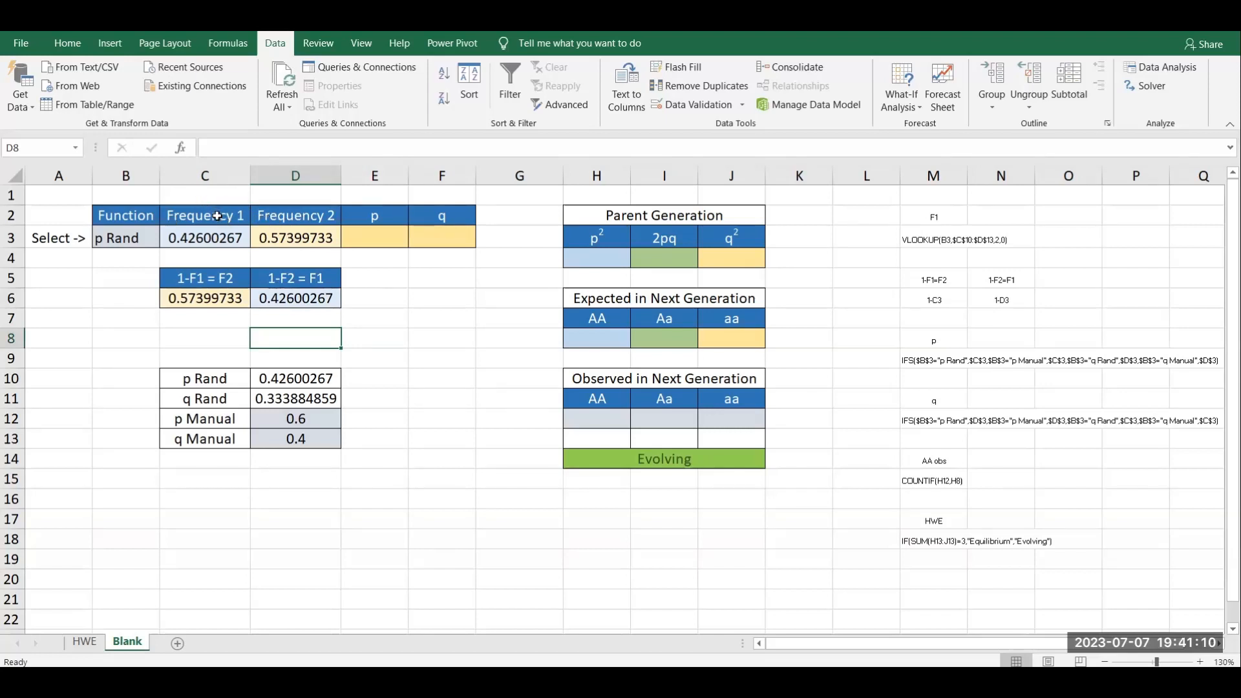
Switch the Function selection in B3 to q Rand and check the formulas in Frequency 1 and Frequency 2.
{"action": "left_click", "coordinate": [126, 238]}
{"action": "left_click", "coordinate": [167, 239]}
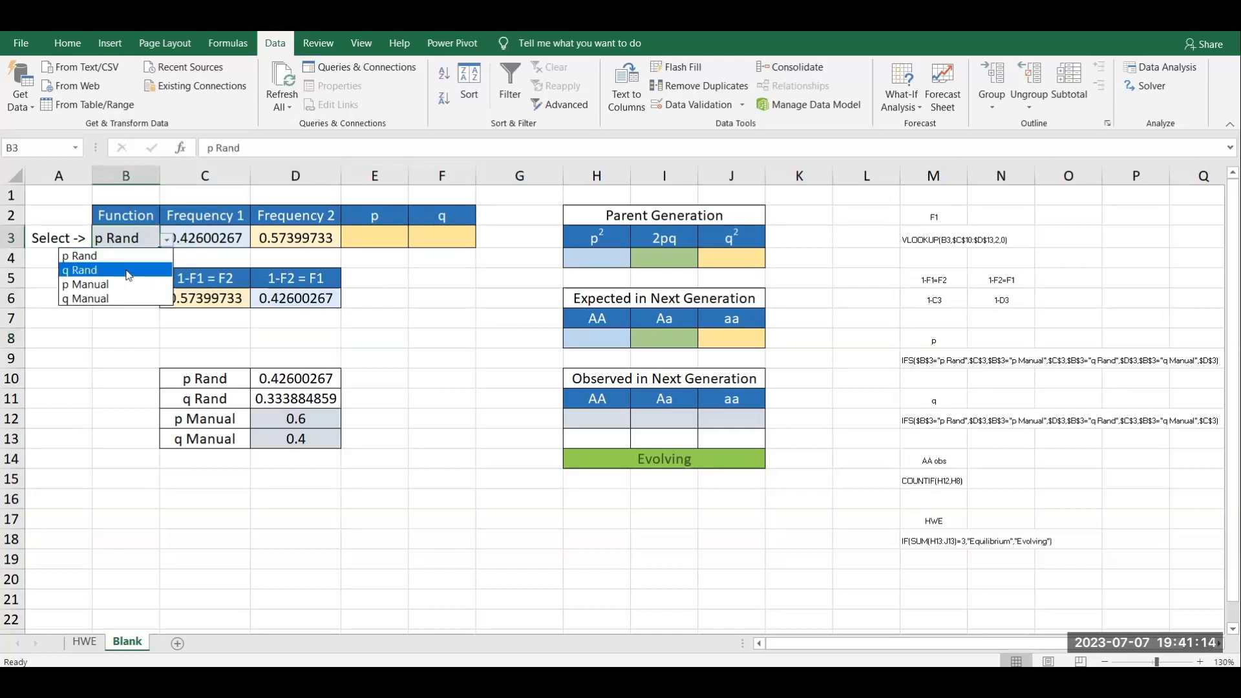
{"action": "left_click", "coordinate": [128, 271]}
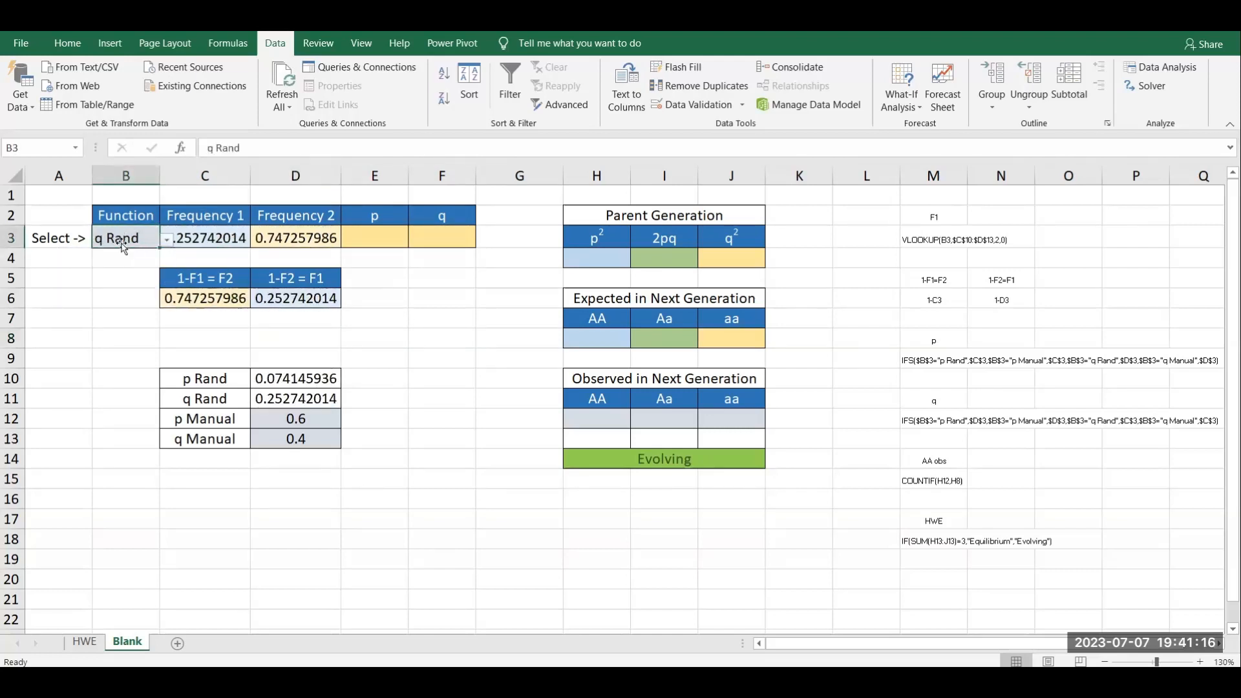
{"action": "left_click", "coordinate": [218, 238]}
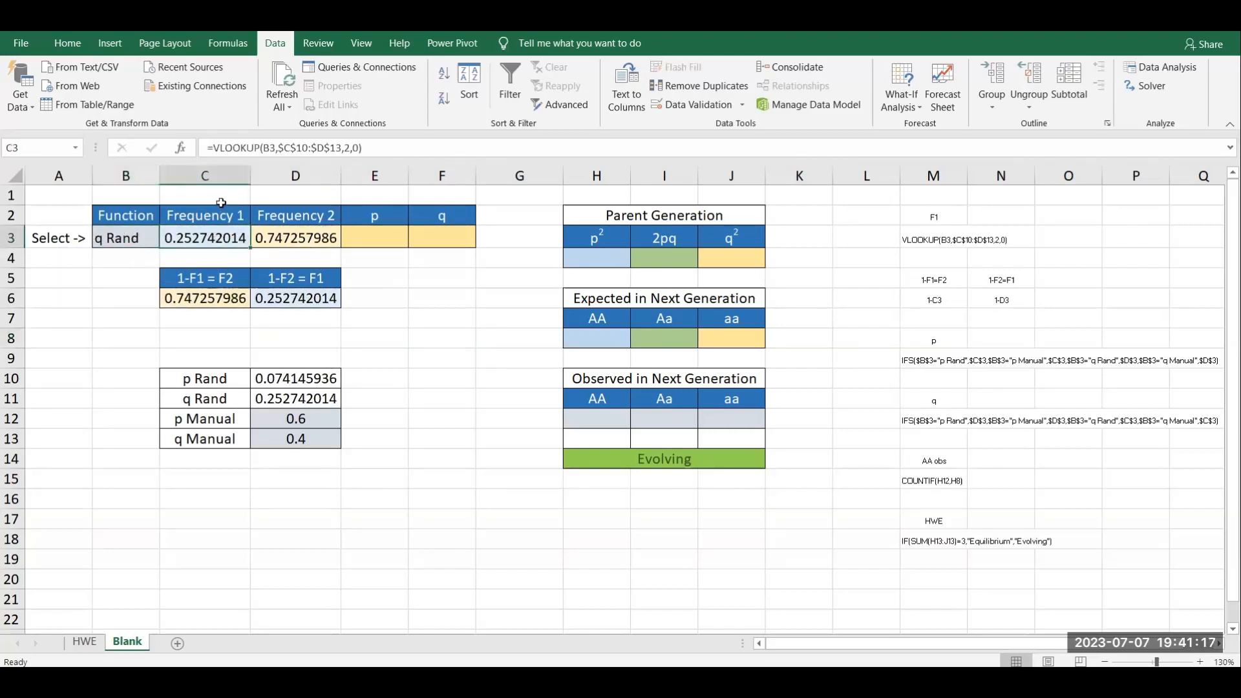
{"action": "left_click", "coordinate": [323, 241]}
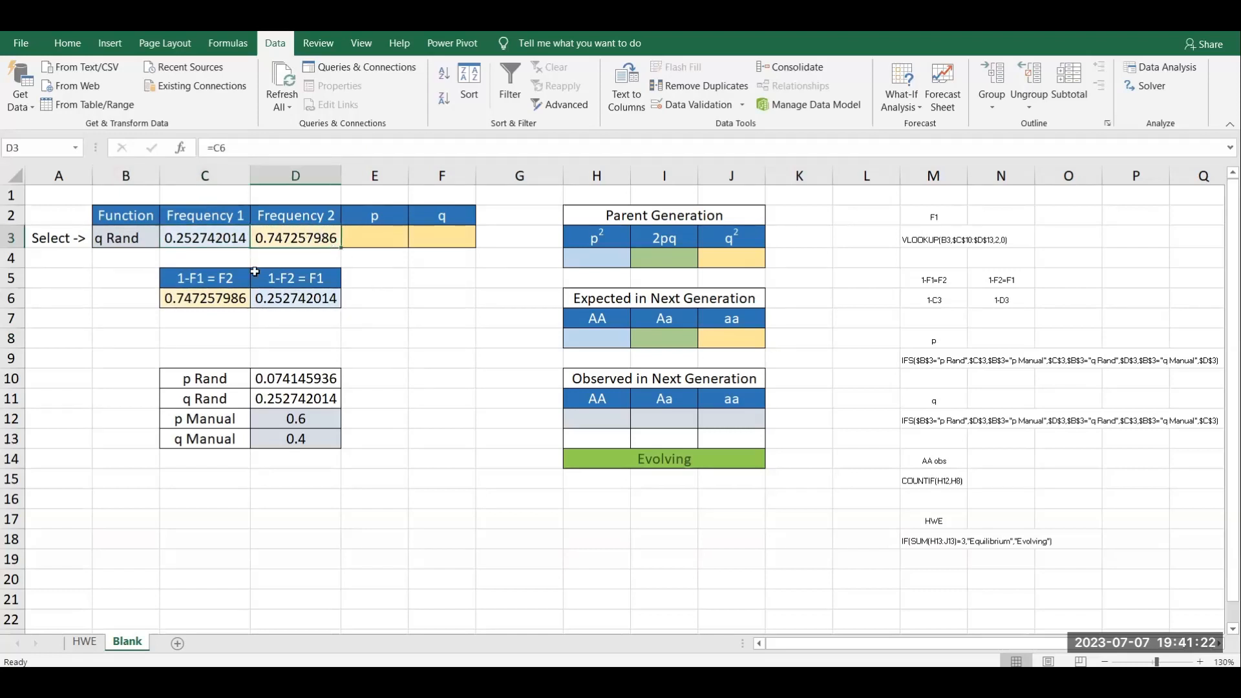
Set the Function selection in B3 back to p Rand.
{"action": "left_click", "coordinate": [132, 241]}
{"action": "left_click", "coordinate": [167, 240]}
{"action": "left_click", "coordinate": [113, 254]}
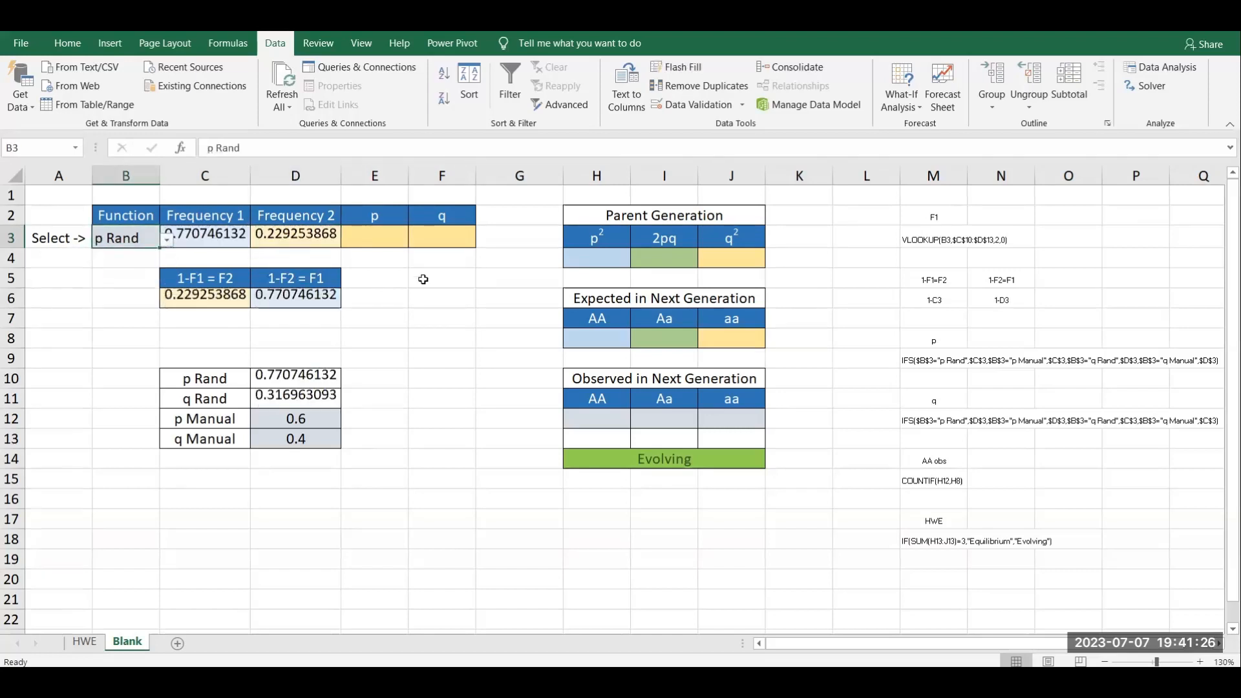
{"action": "left_click", "coordinate": [421, 280]}
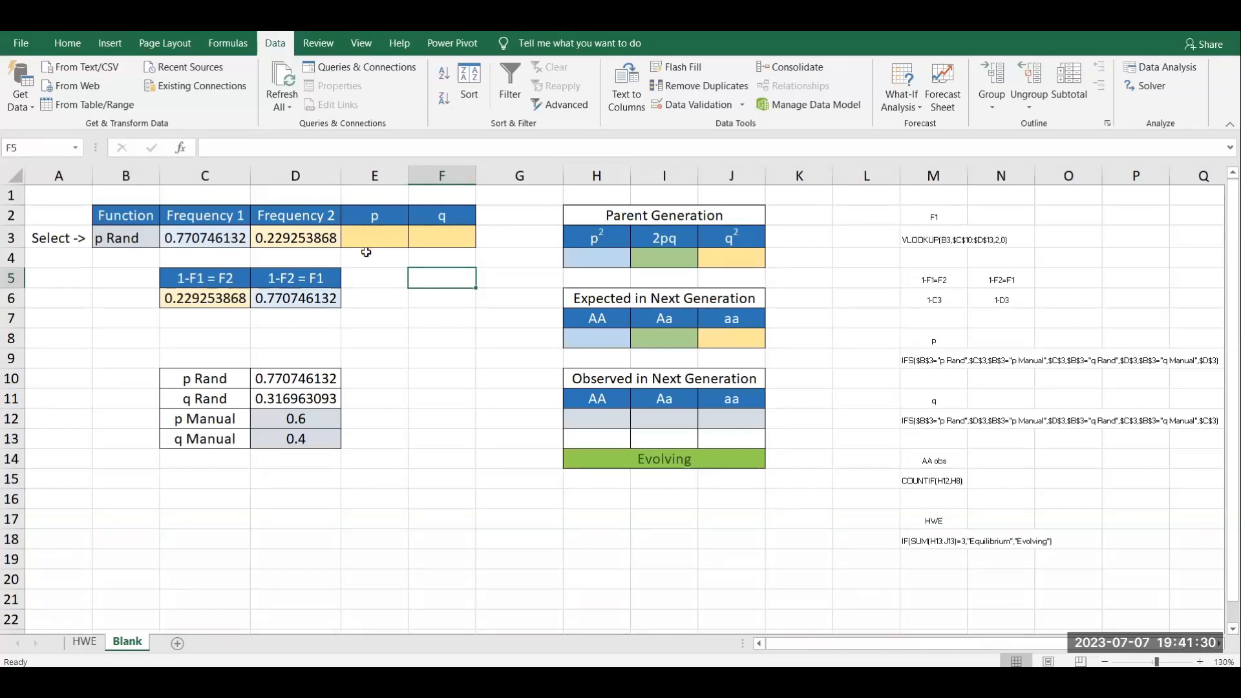
{"action": "left_click", "coordinate": [425, 292]}
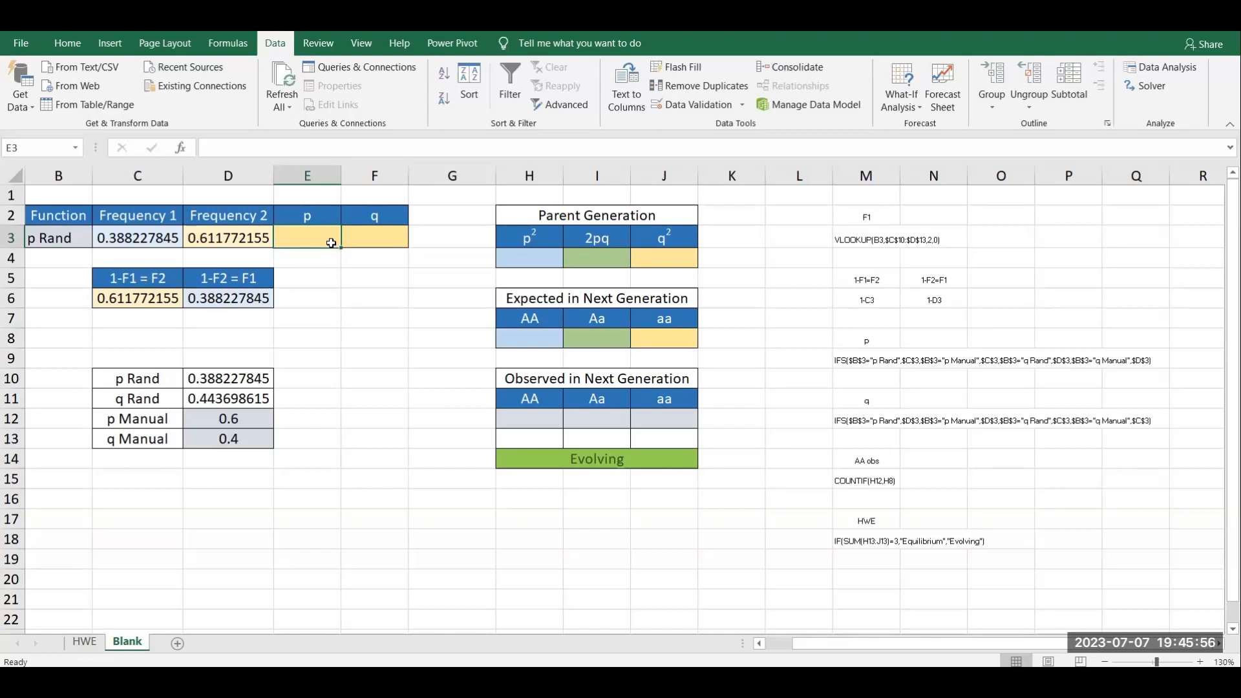
Start an IFS formula in the p cell E3 with the absolute reference $B$3 in its first logical test.
{"action": "type", "text": "=ifs"}
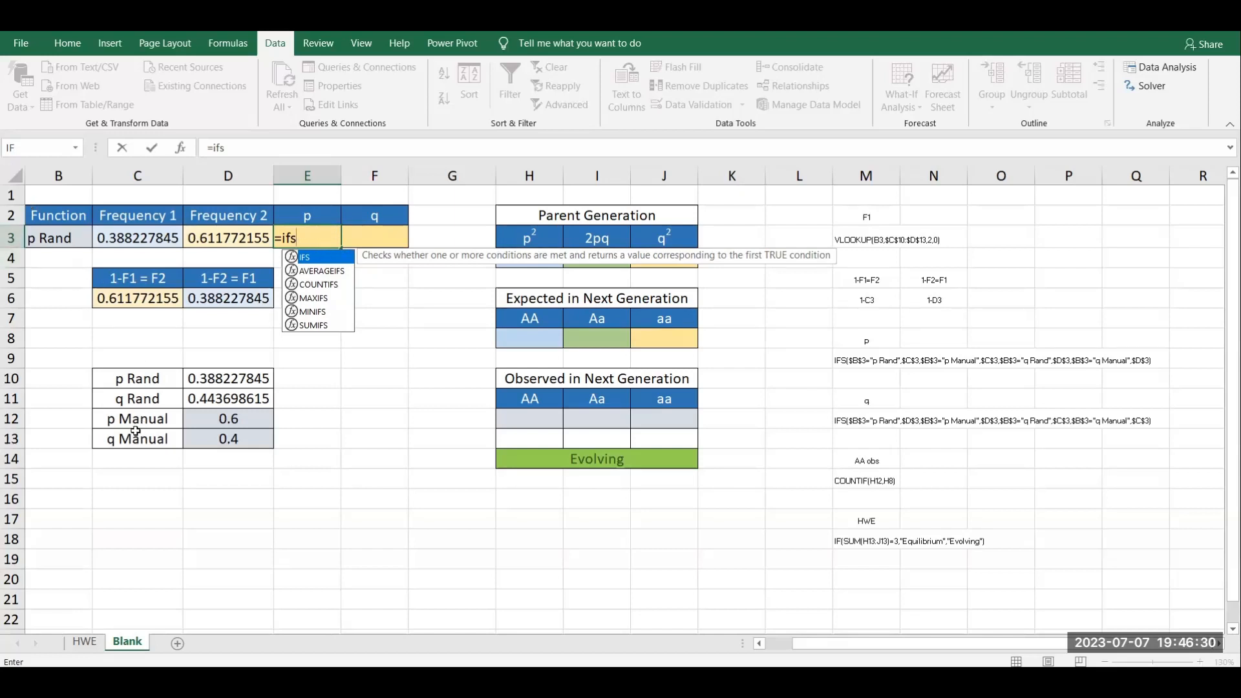
{"action": "left_click", "coordinate": [255, 144]}
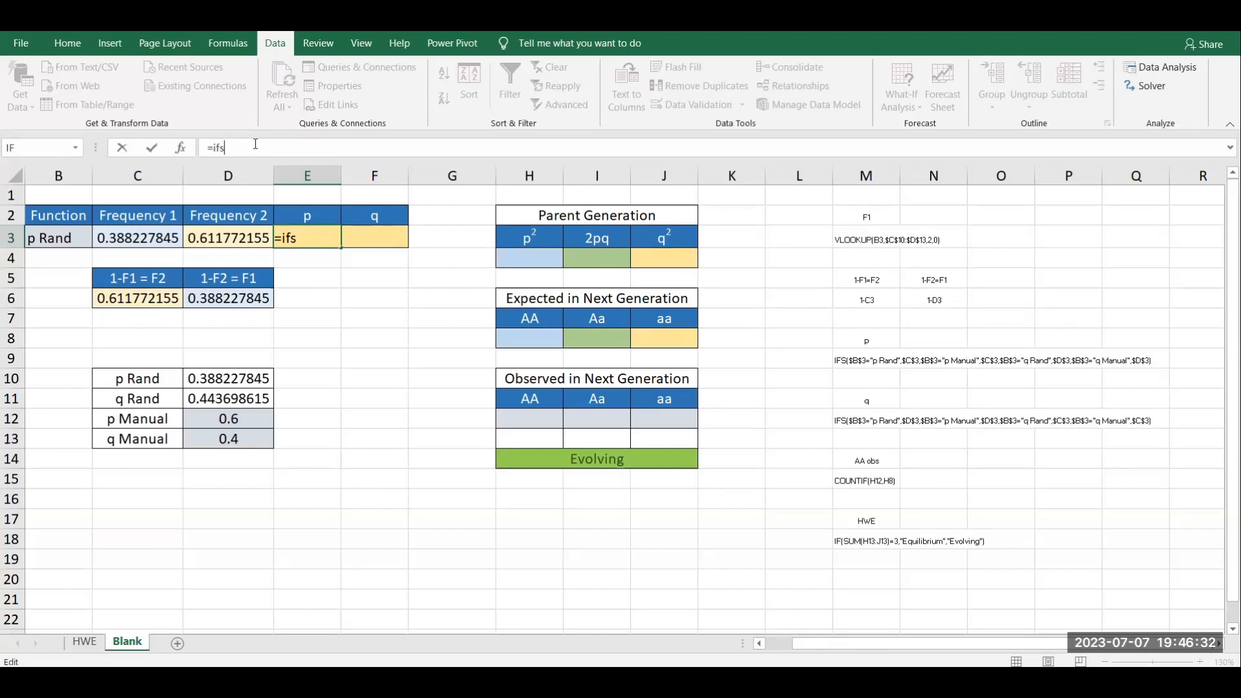
{"action": "type", "text": "("}
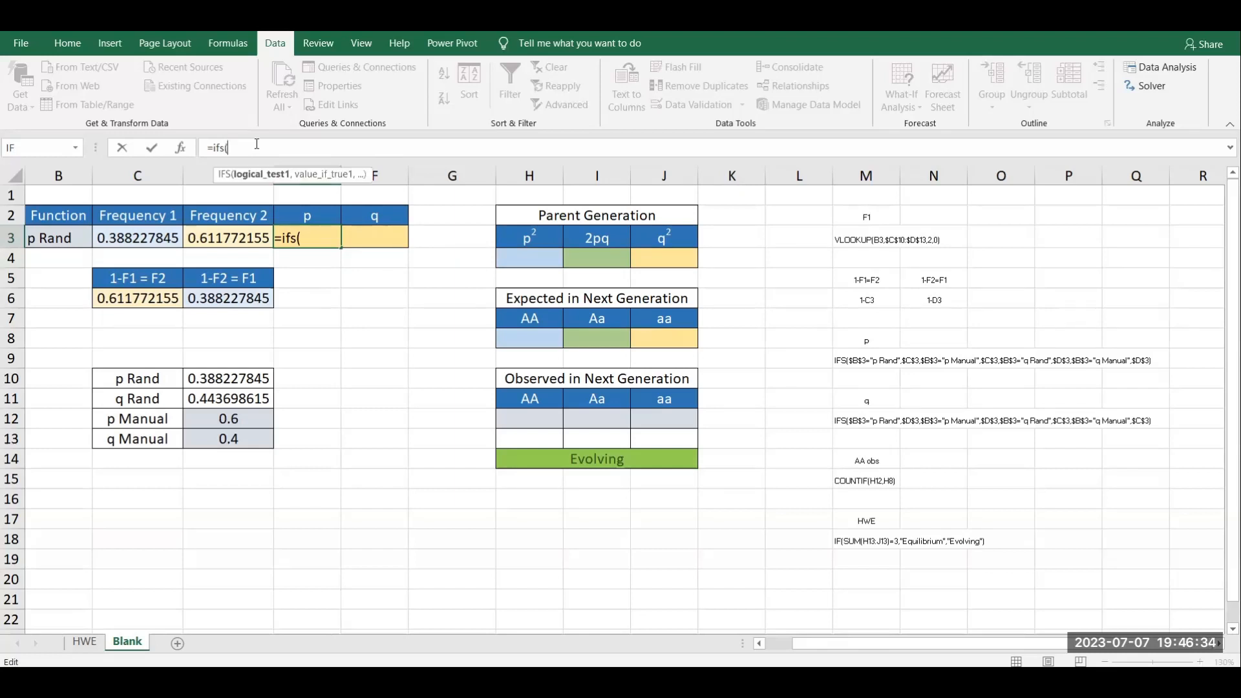
{"action": "left_click", "coordinate": [70, 238]}
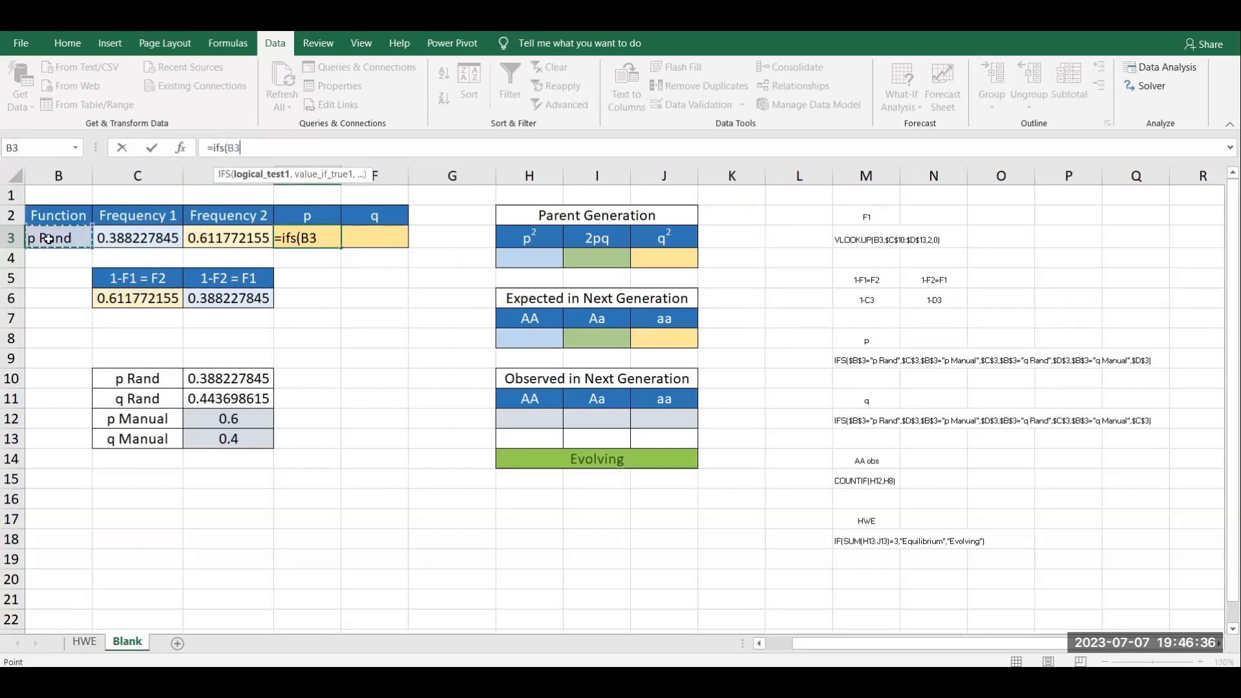
{"action": "key", "text": "F4"}
{"action": "type", "text": ",\""}
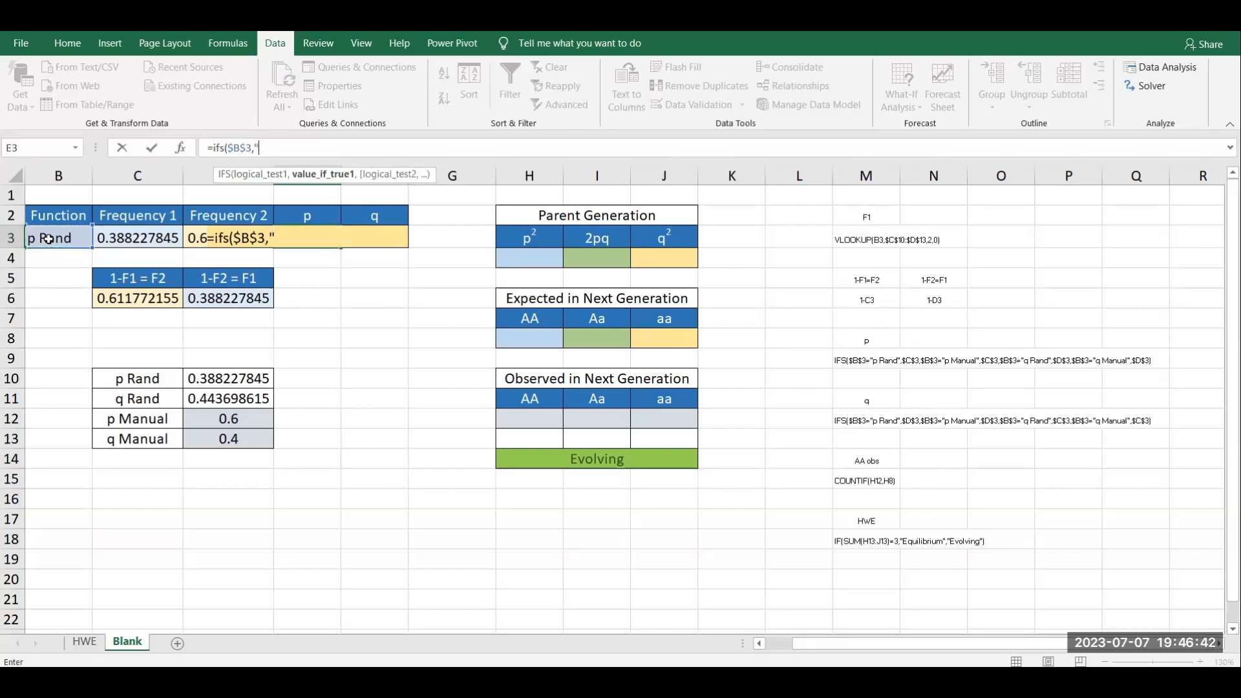
{"action": "key", "text": "BackSpace"}
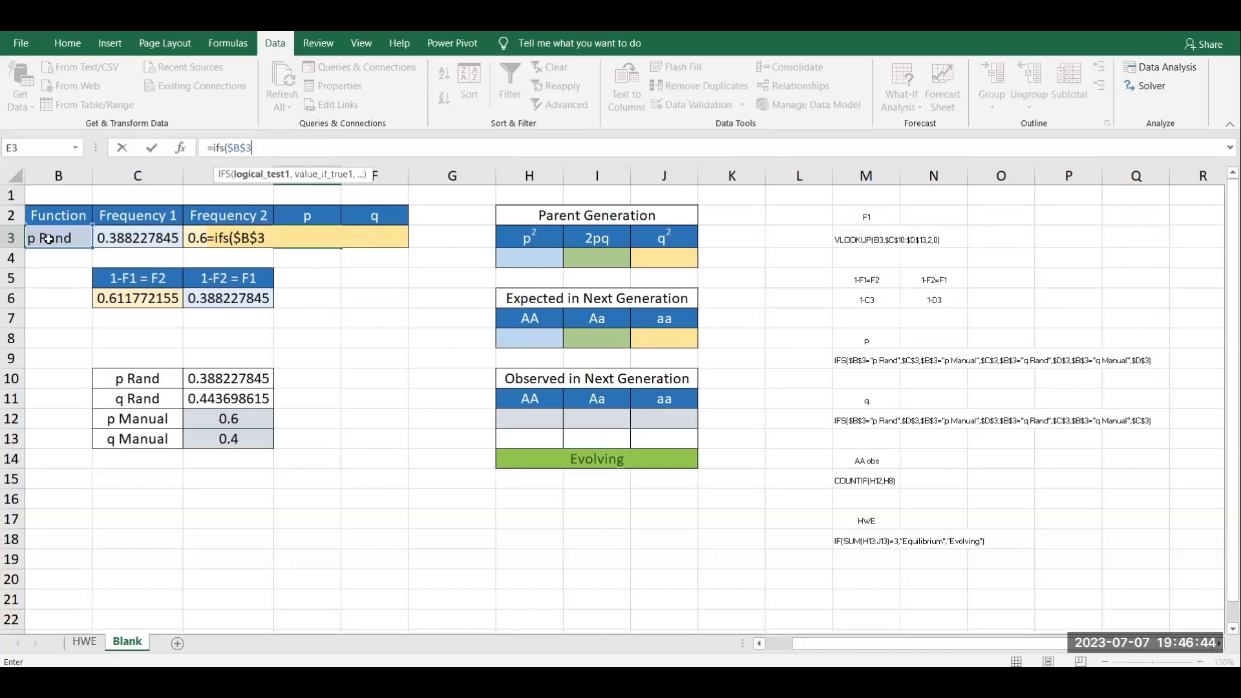
Complete the first IFS condition in E3 as $B$3="p Rand" with $C$3 as its returned value.
{"action": "type", "text": "p"}
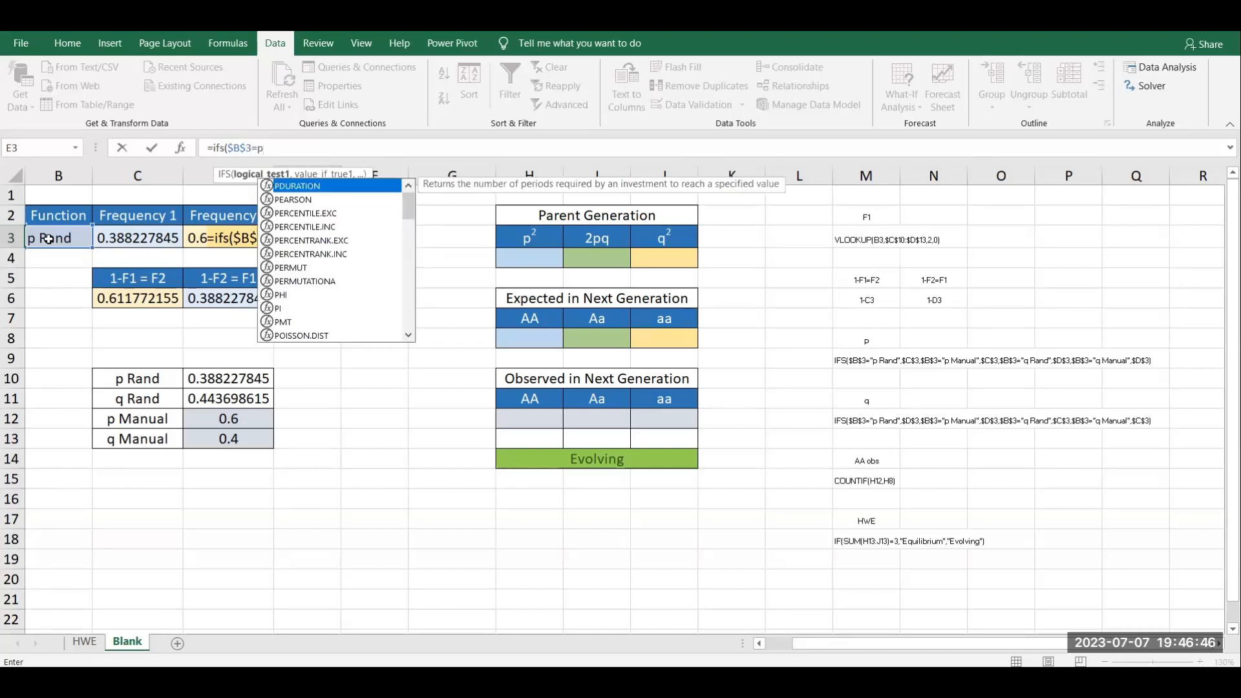
{"action": "key", "text": "BackSpace"}
{"action": "type", "text": "\"p Rand"}
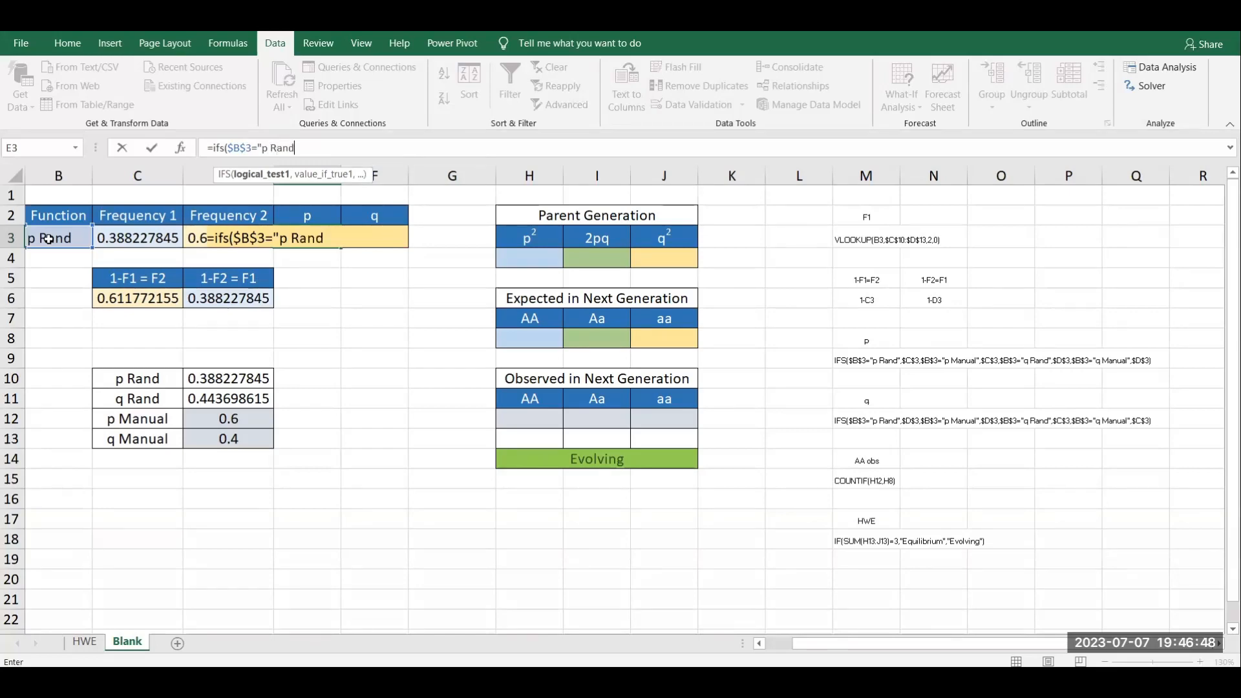
{"action": "type", "text": "\","}
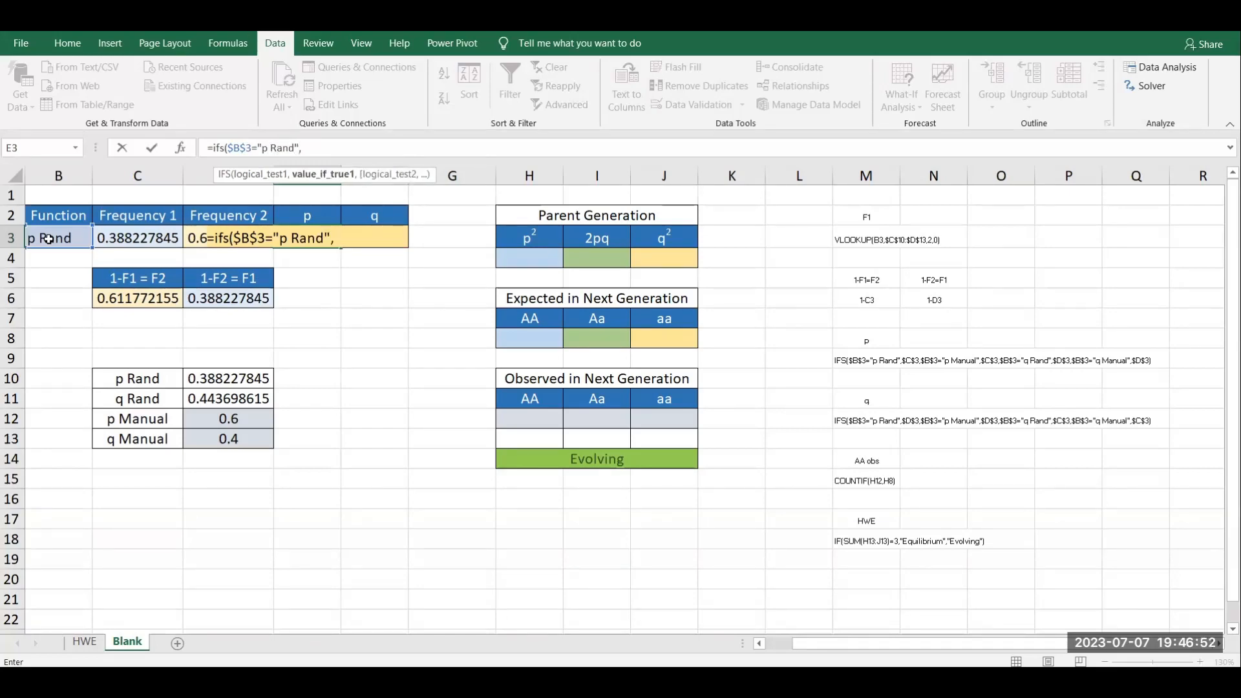
{"action": "left_click", "coordinate": [166, 229]}
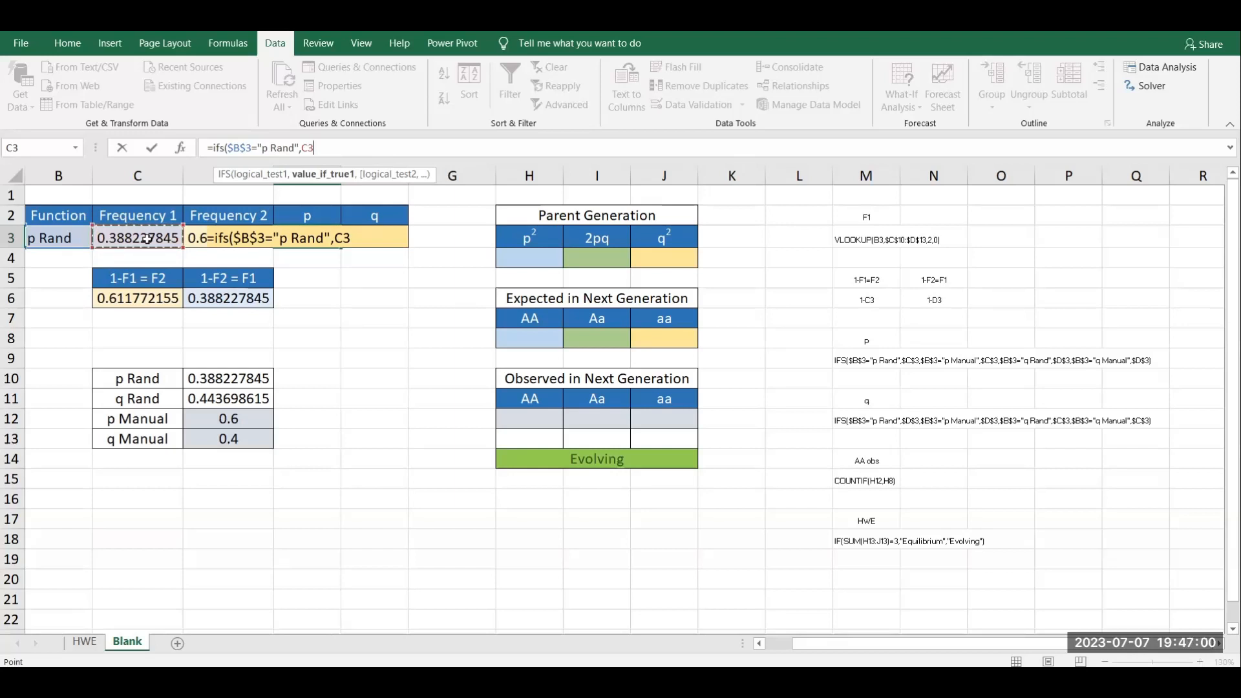
{"action": "key", "text": "F4"}
{"action": "type", "text": ","}
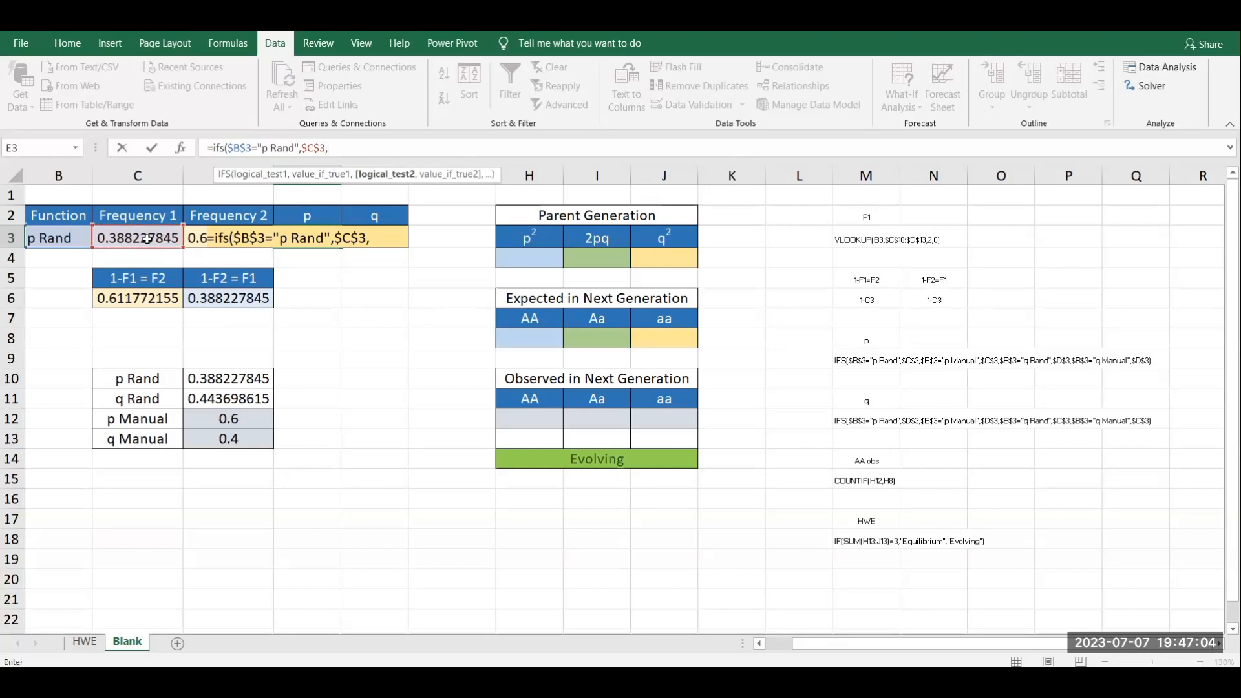
Add a second IFS condition to the E3 formula, $B$3="p Manual", returning $C$3.
{"action": "left_click", "coordinate": [79, 238]}
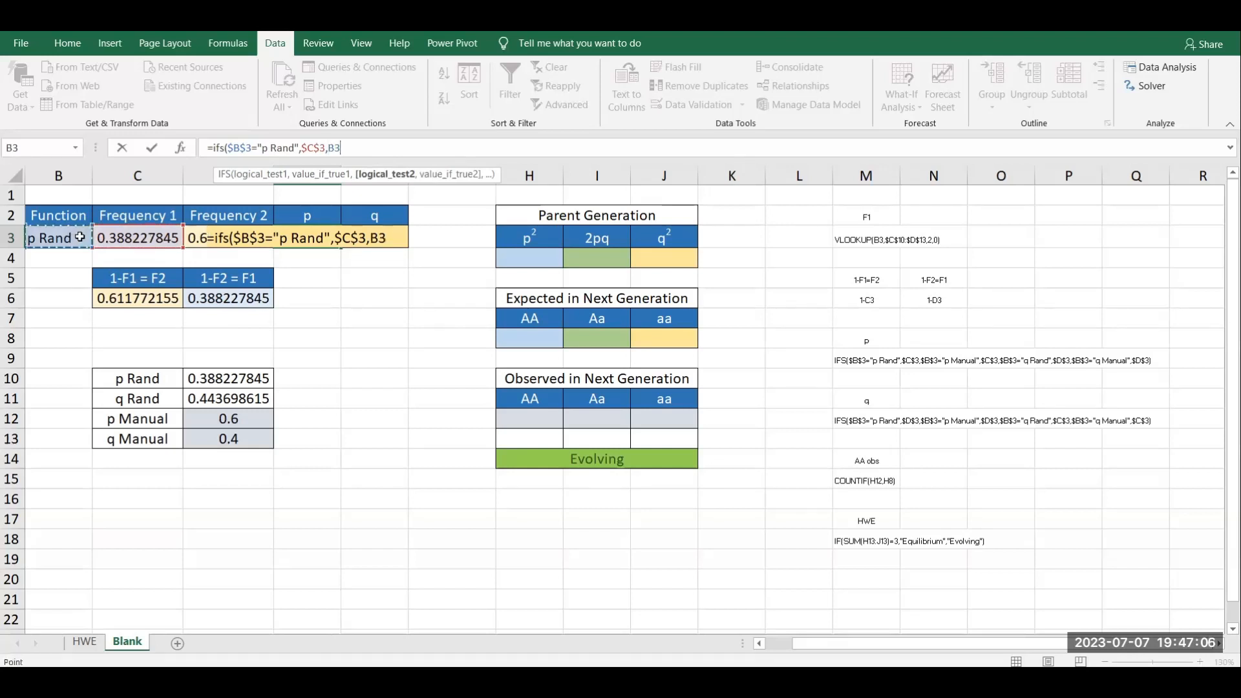
{"action": "key", "text": "F4"}
{"action": "type", "text": "="}
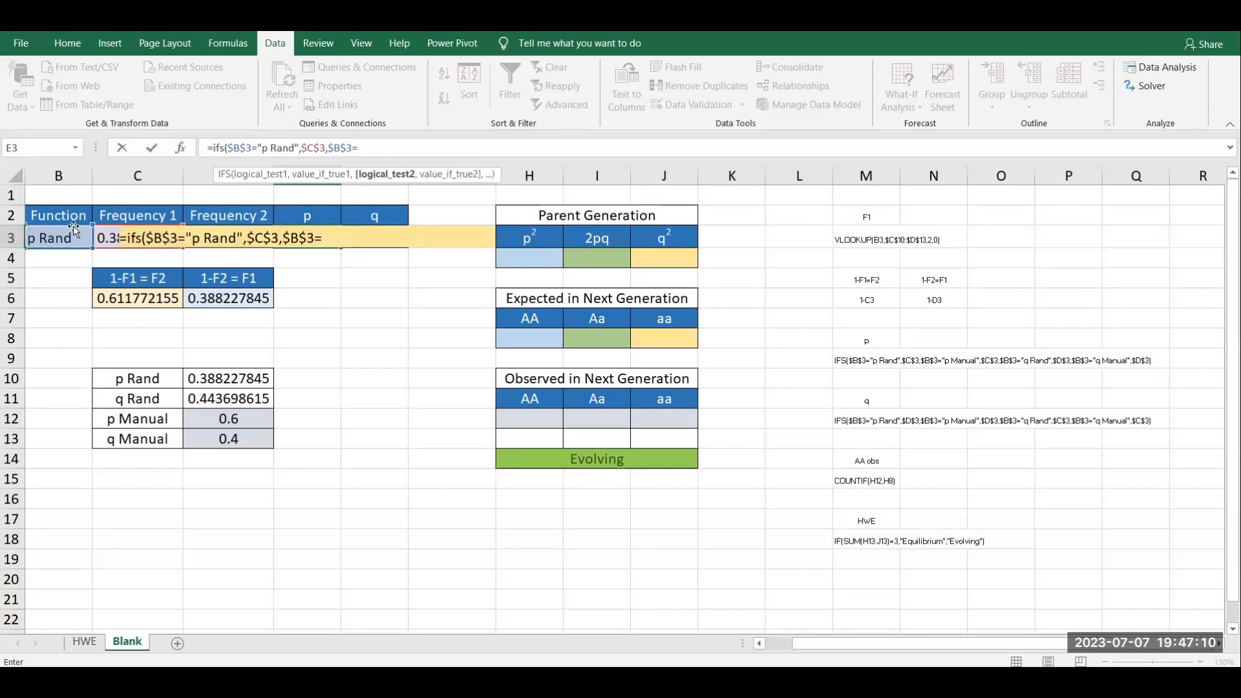
{"action": "type", "text": "\"p Manual"}
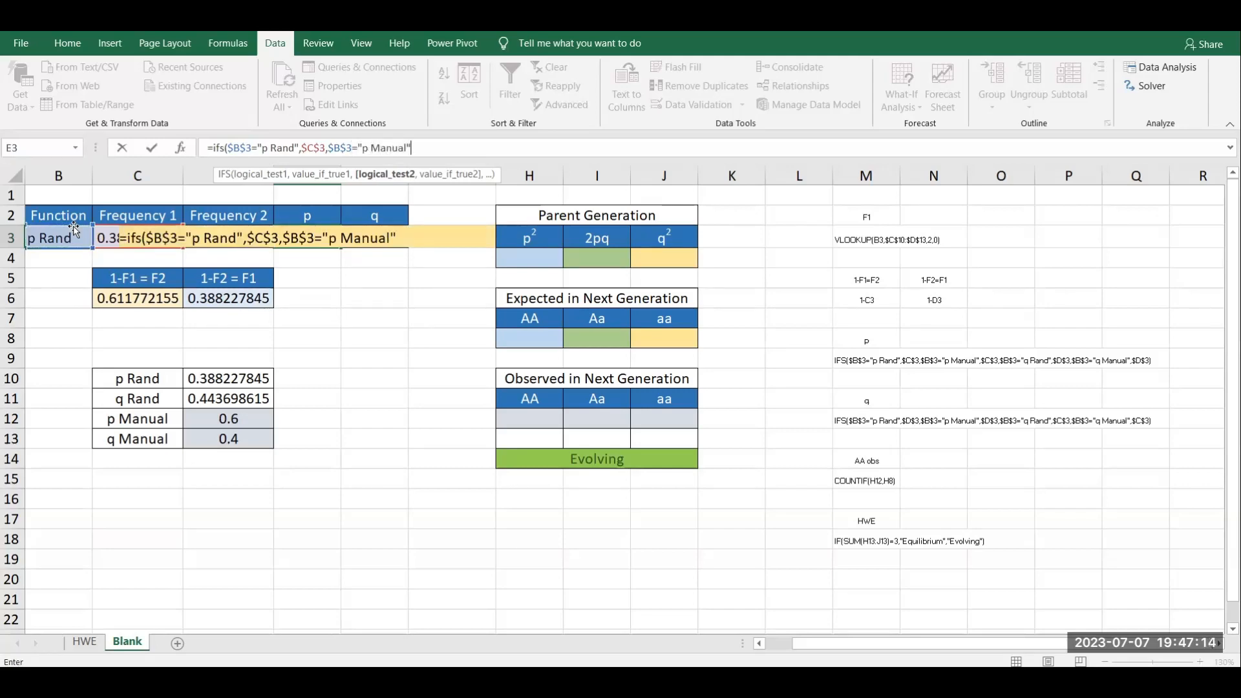
{"action": "type", "text": "\","}
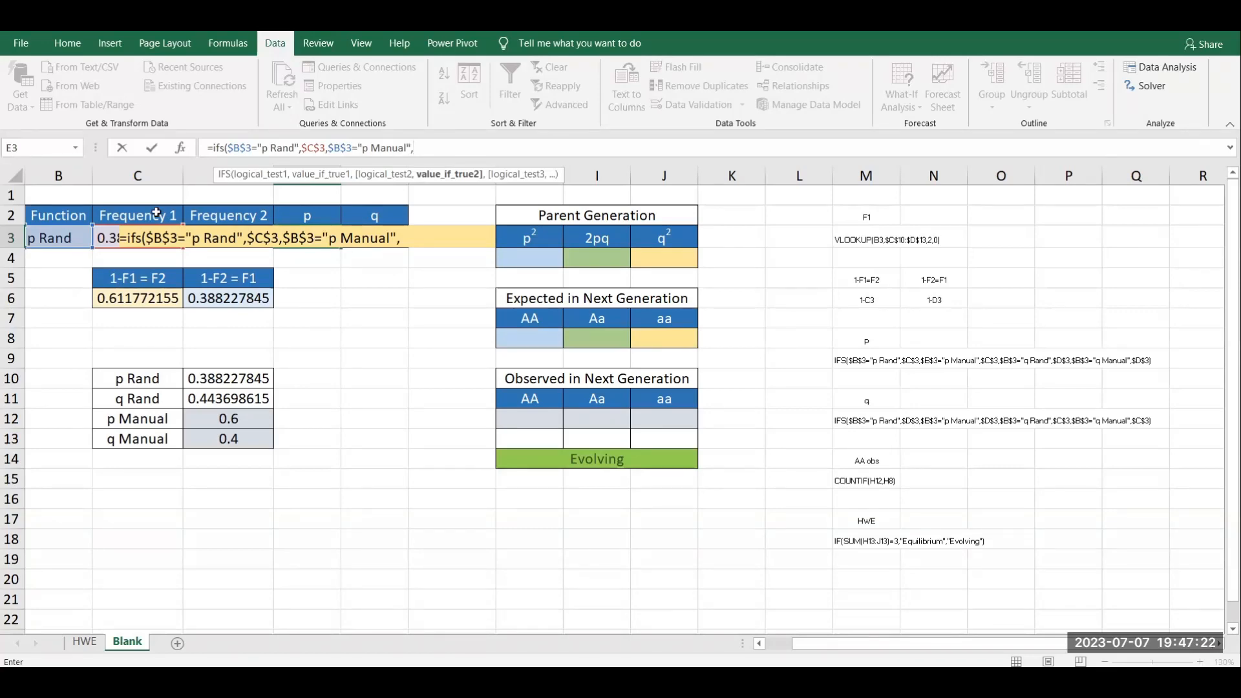
{"action": "left_click", "coordinate": [109, 233]}
{"action": "key", "text": "F4"}
{"action": "type", "text": ","}
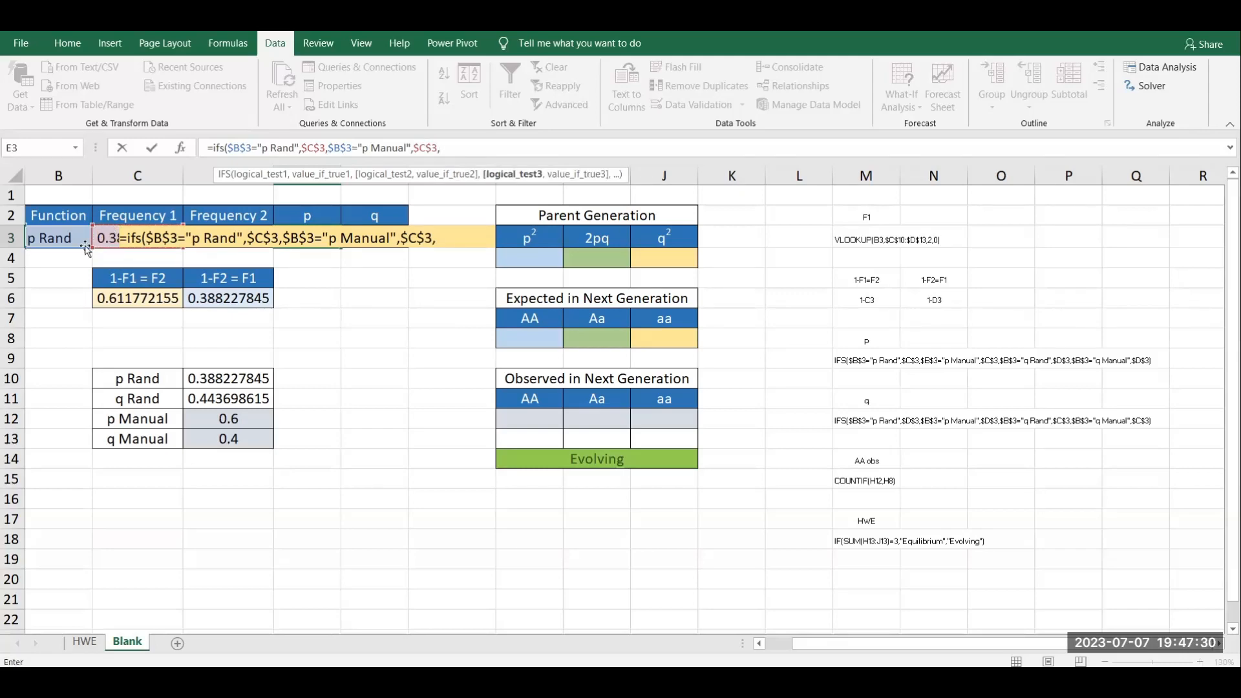
Add a third IFS condition to the E3 formula, $B$3="q Rand", returning $D$3.
{"action": "left_click", "coordinate": [50, 238]}
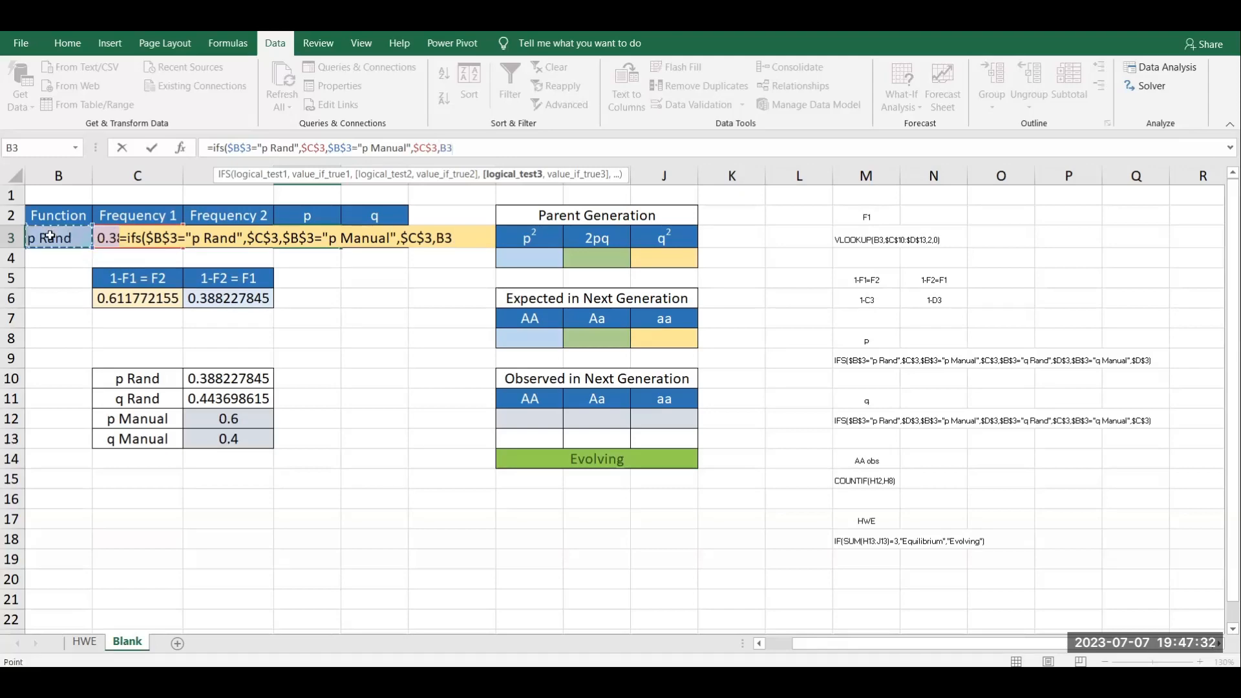
{"action": "key", "text": "F4"}
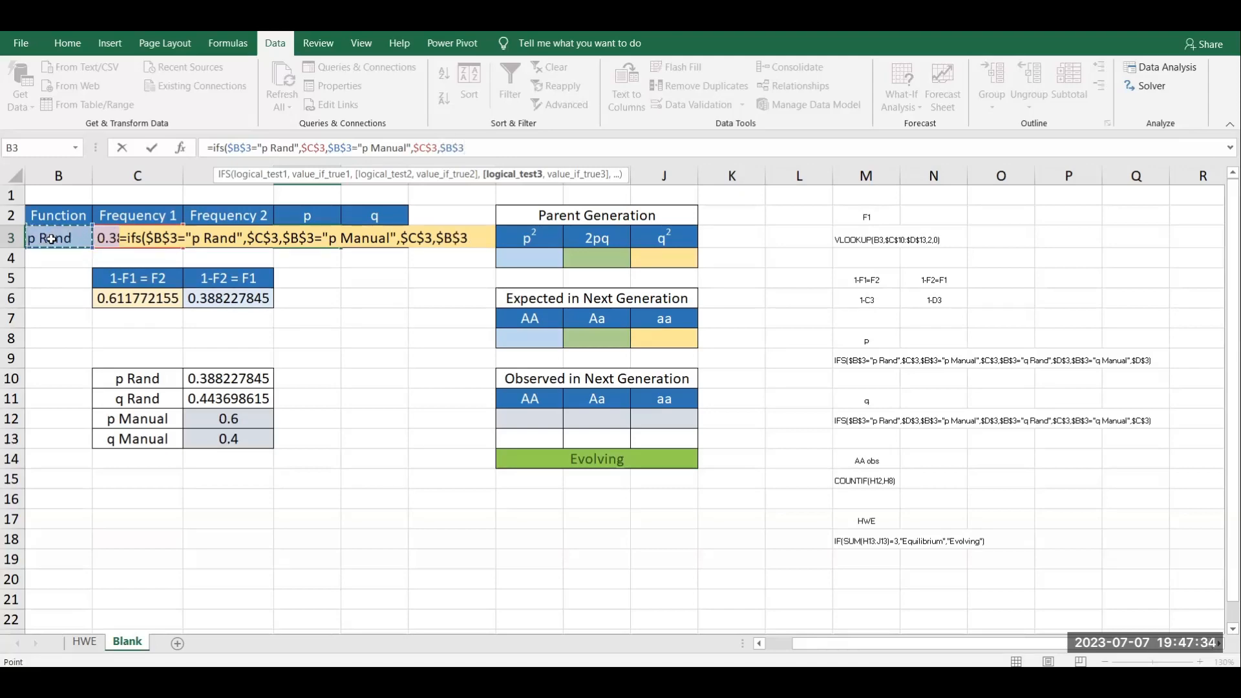
{"action": "type", "text": "=\"q Rand"}
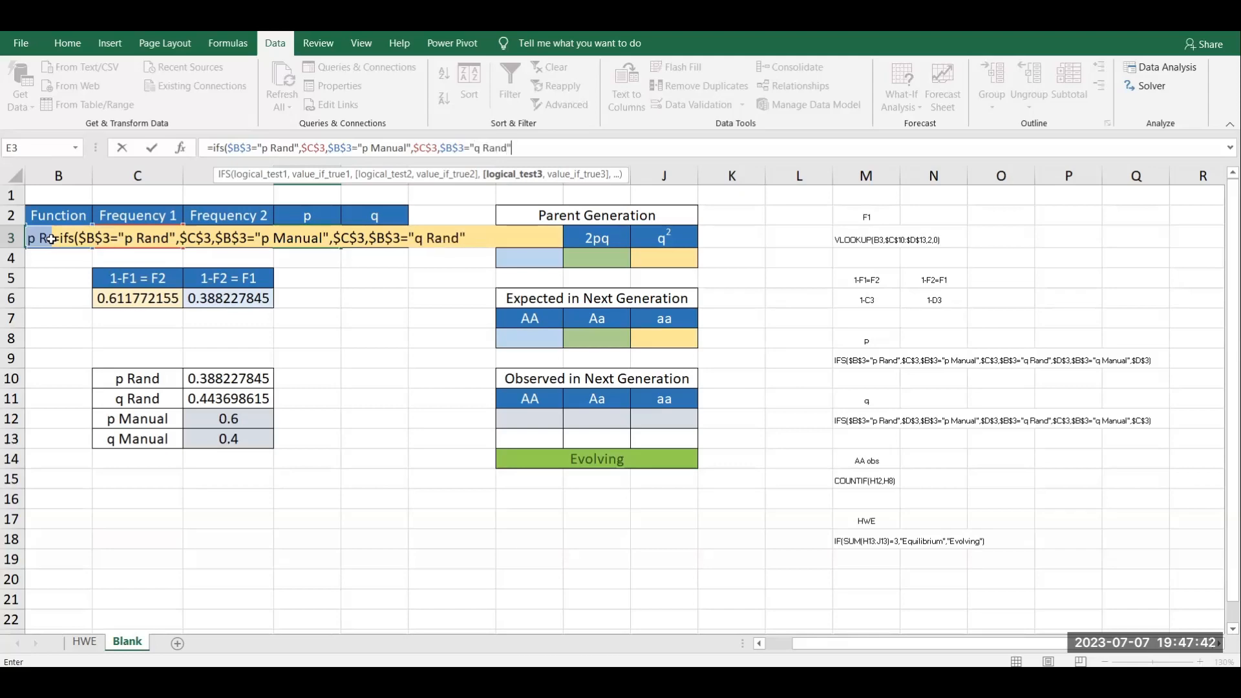
{"action": "type", "text": "\","}
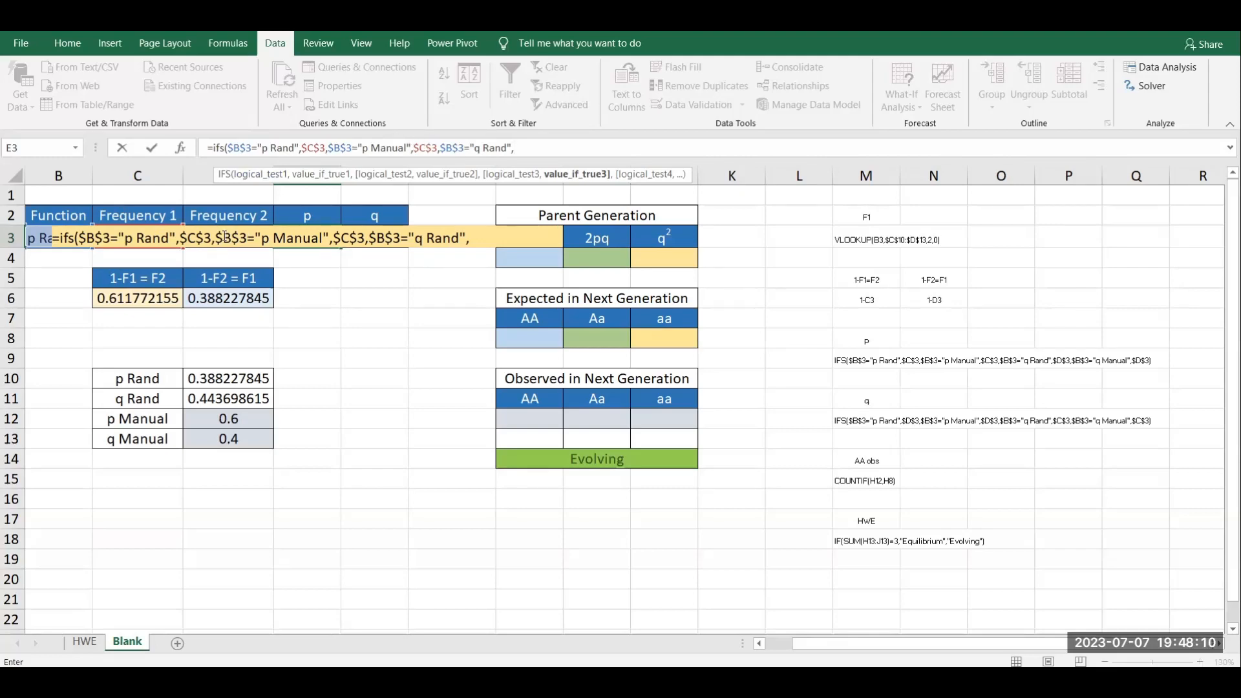
{"action": "left_click", "coordinate": [223, 237]}
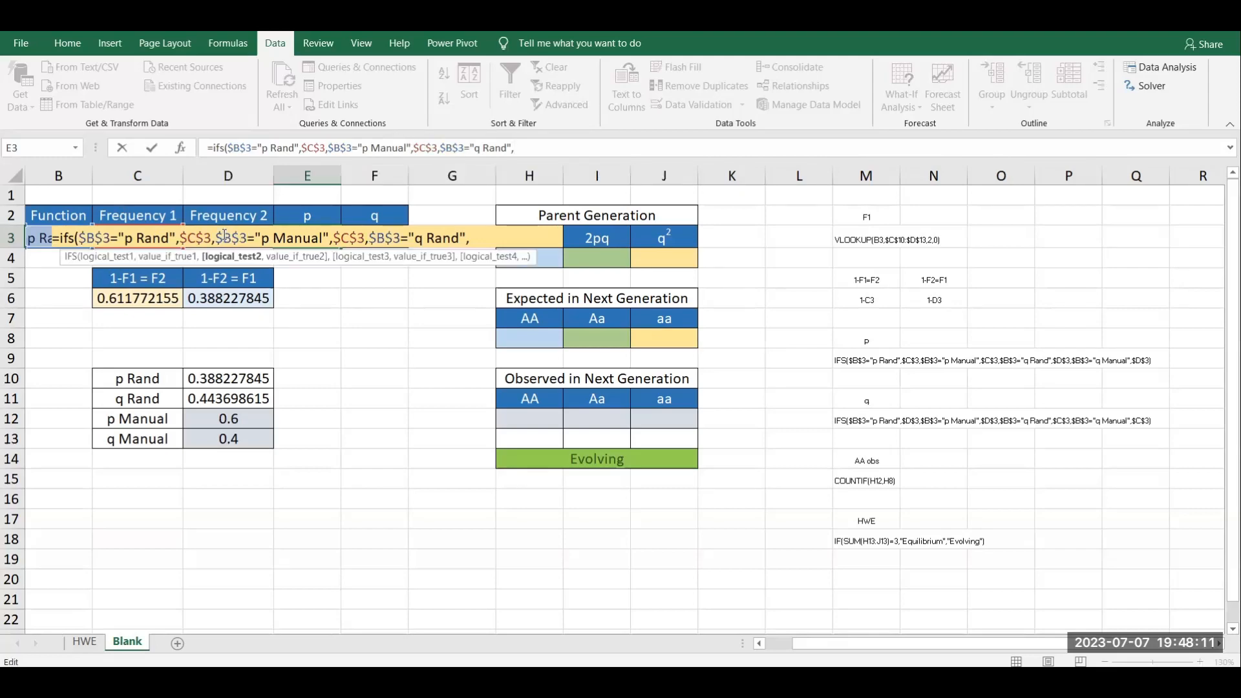
{"action": "left_click", "coordinate": [538, 146]}
{"action": "type", "text": "D"}
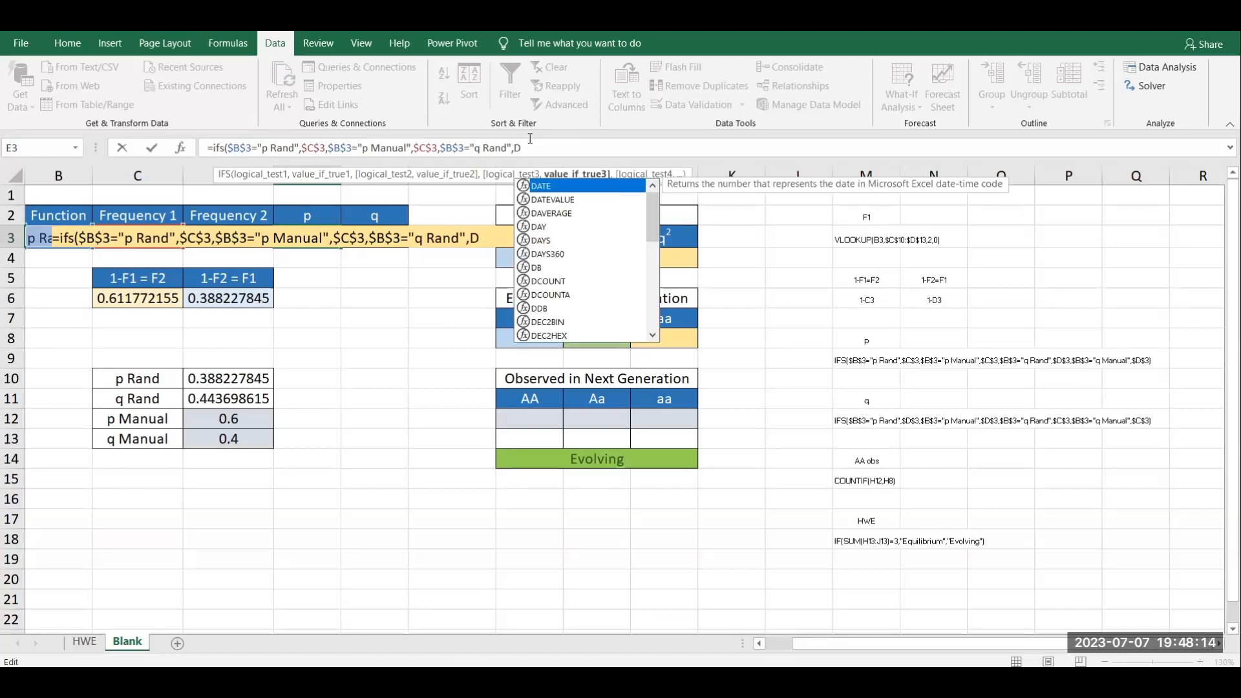
{"action": "type", "text": "3"}
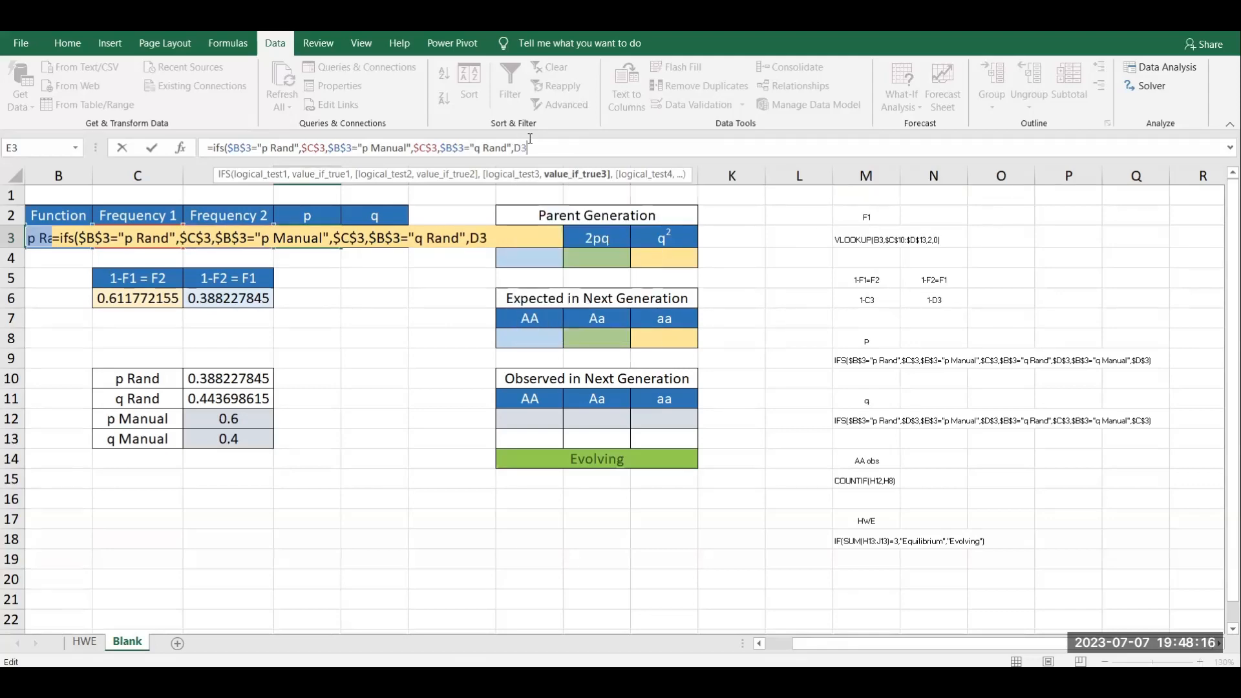
{"action": "key", "text": "F4"}
{"action": "type", "text": ","}
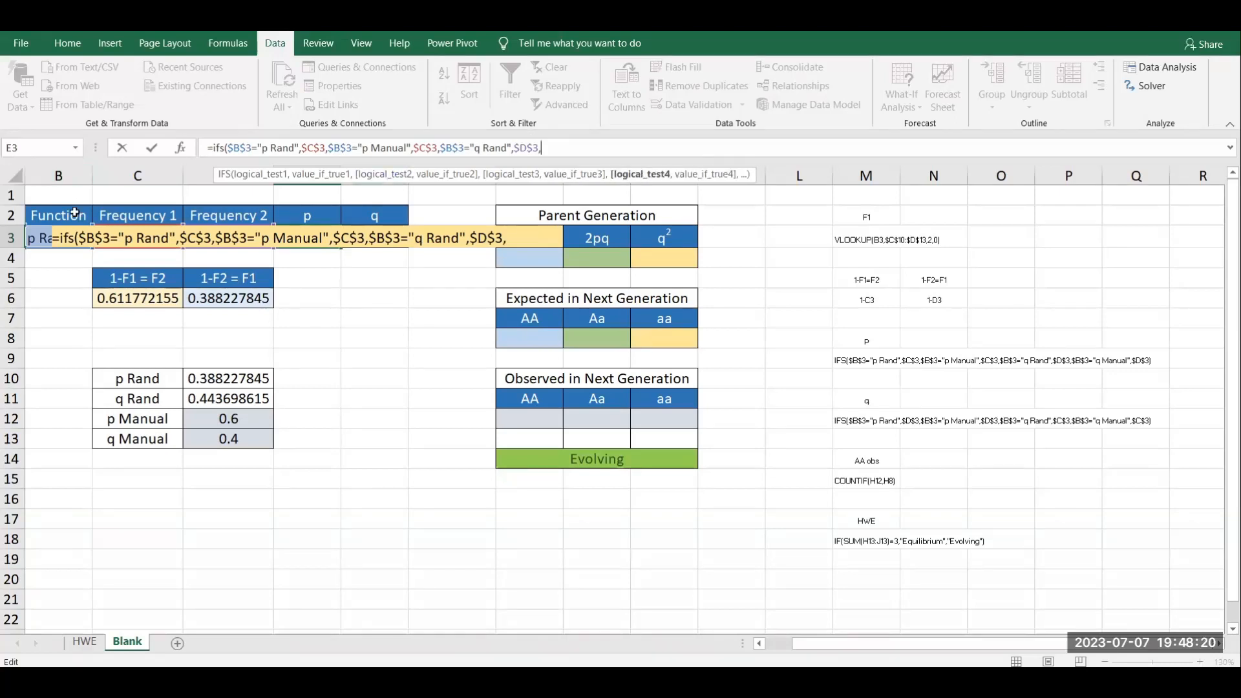
Add a fourth IFS condition to the E3 formula, $B$3="q Manual", returning $D$3, and complete the formula.
{"action": "left_click", "coordinate": [32, 234]}
{"action": "key", "text": "F4"}
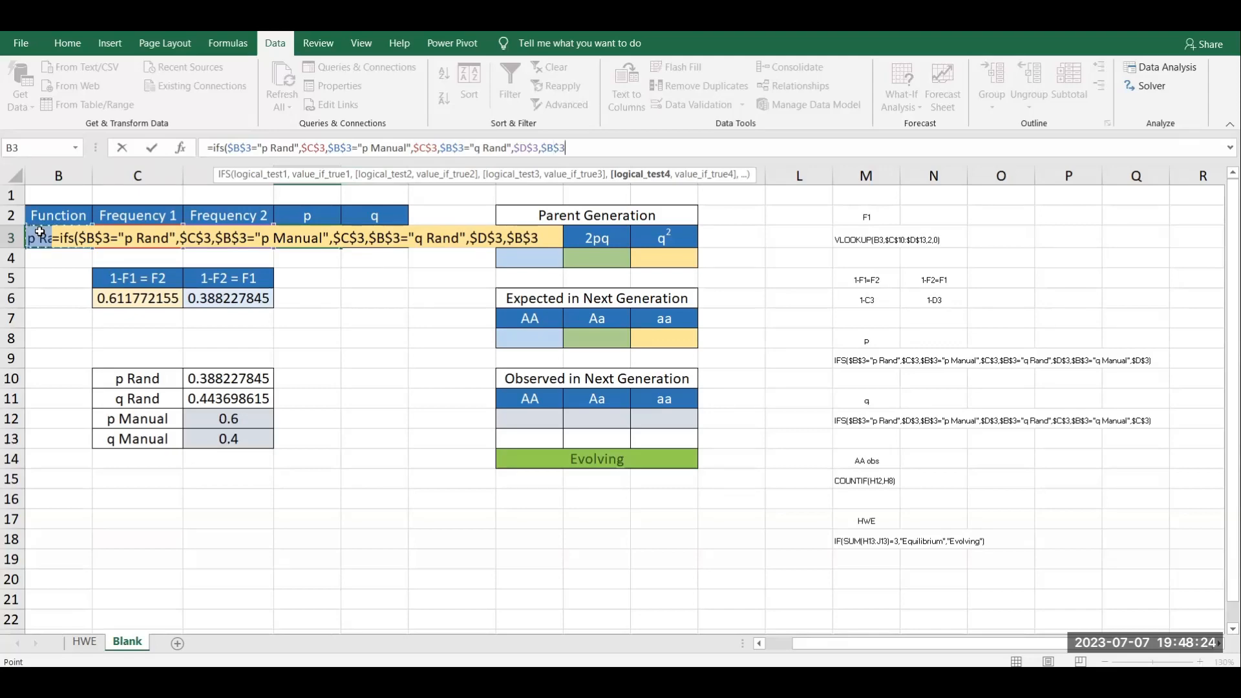
{"action": "type", "text": "=\"q "}
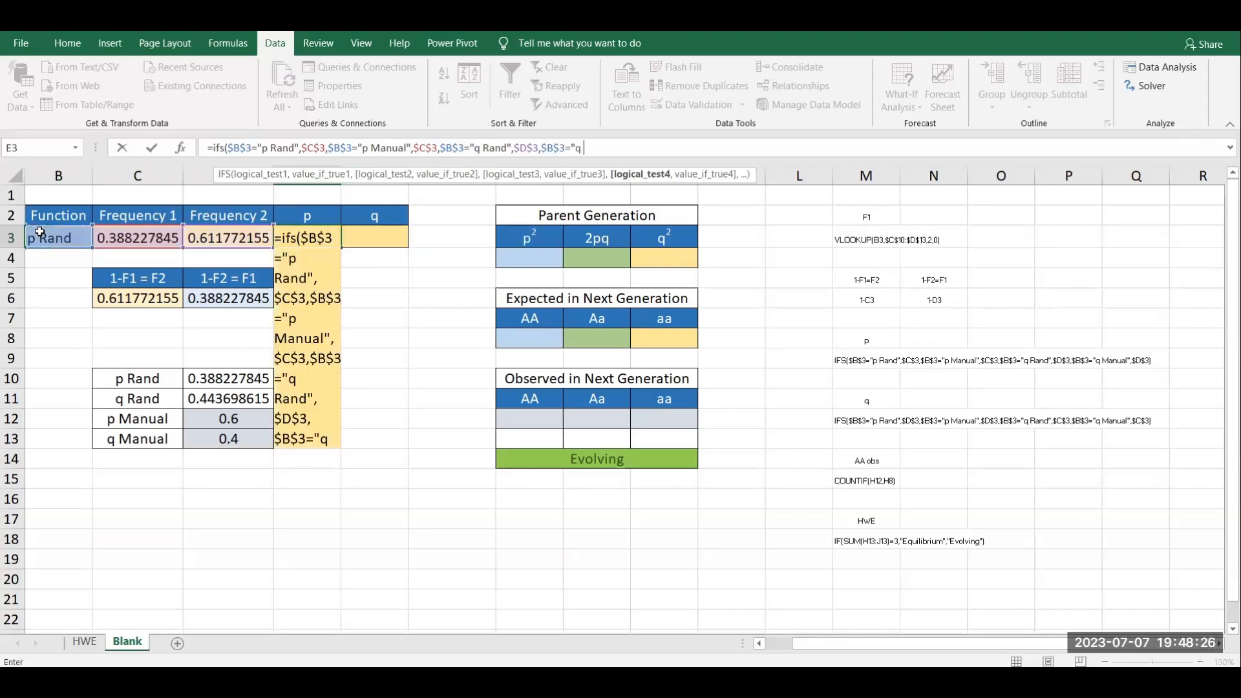
{"action": "type", "text": "Manual\""}
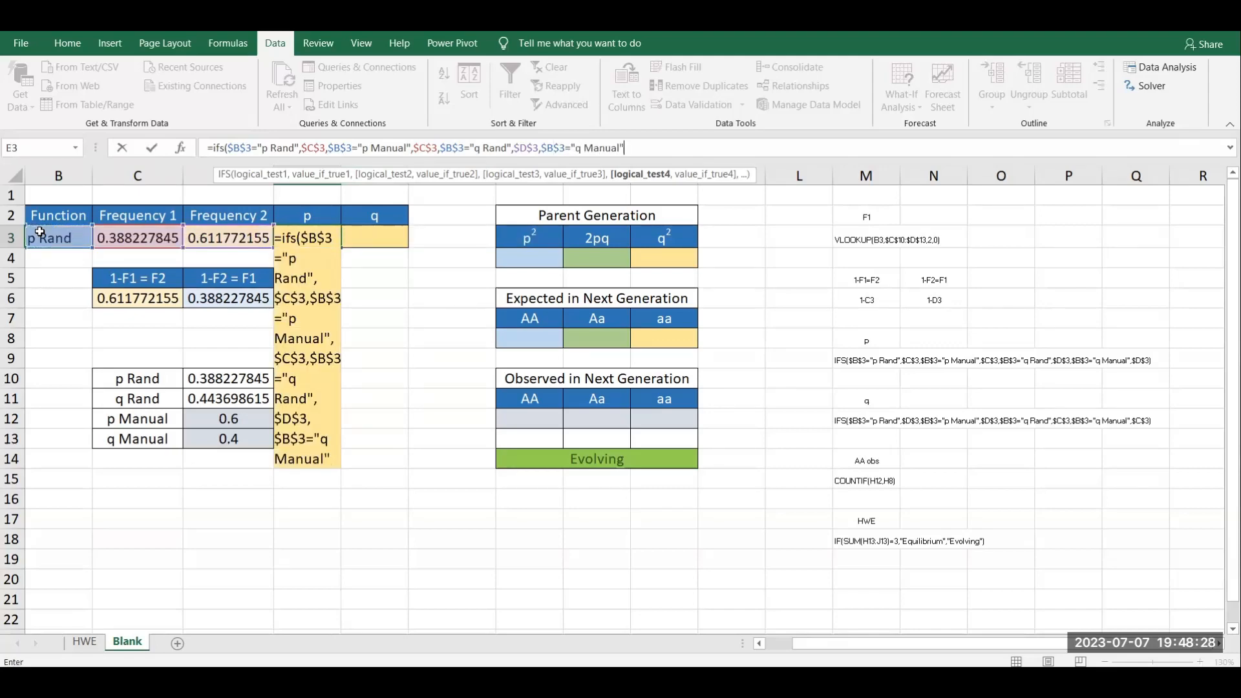
{"action": "type", "text": "m"}
{"action": "key", "text": "BackSpace"}
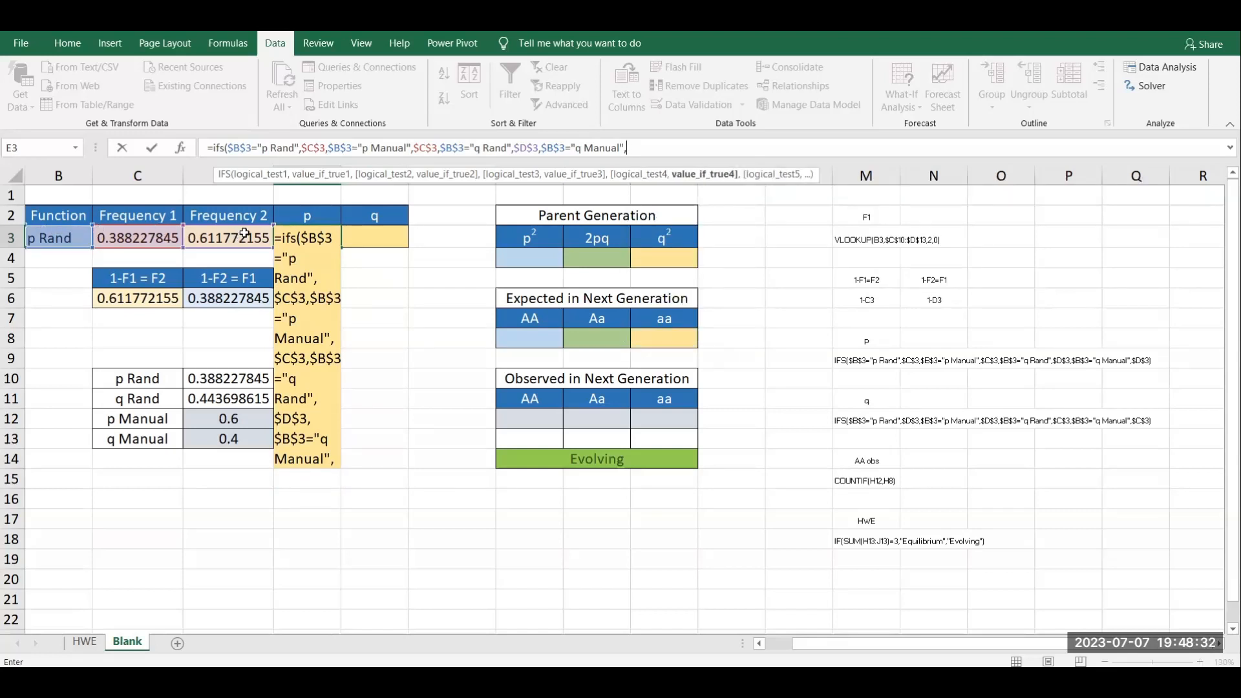
{"action": "left_click", "coordinate": [245, 234]}
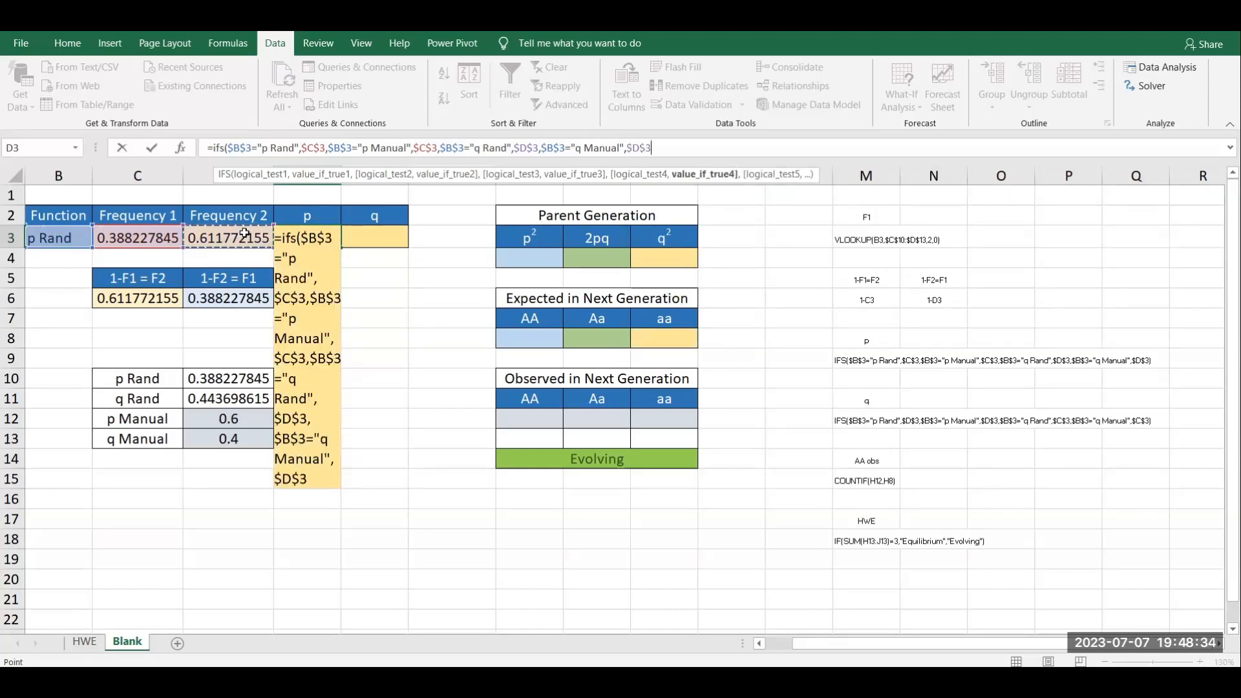
{"action": "type", "text": ")"}
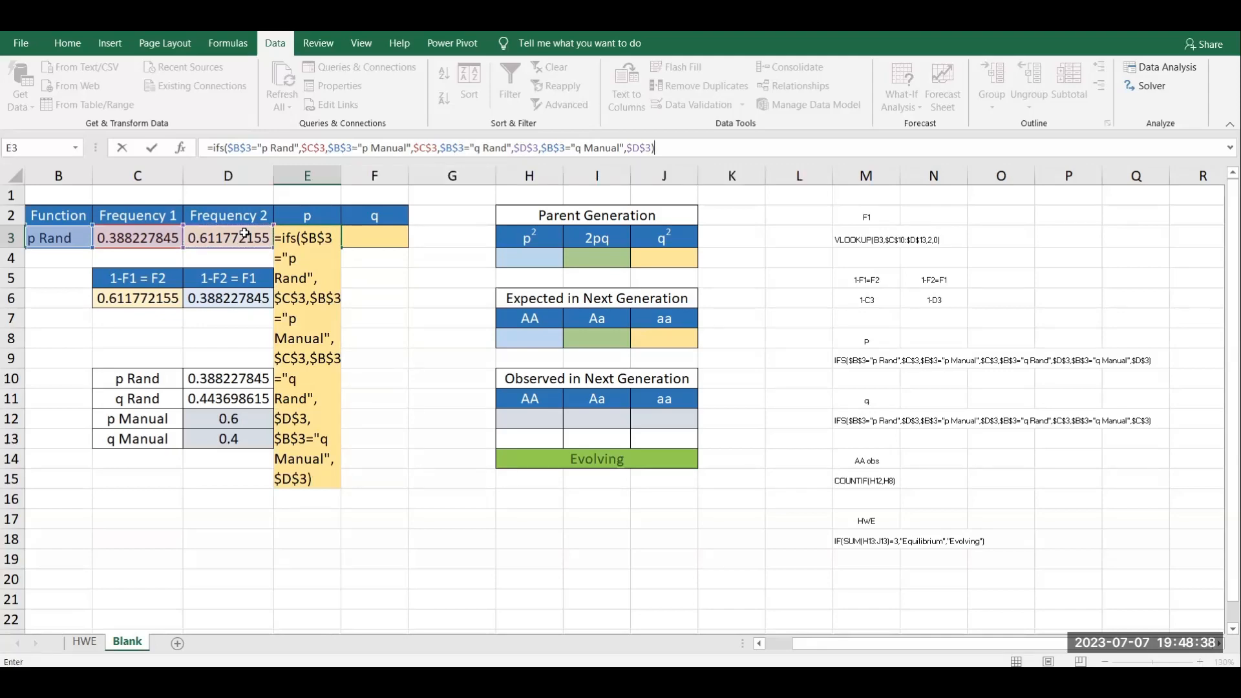
{"action": "key", "text": "Return"}
Compare the p result in E3 with the selected function in B3 and the Frequency 1 value in C3.
{"action": "left_click", "coordinate": [310, 236]}
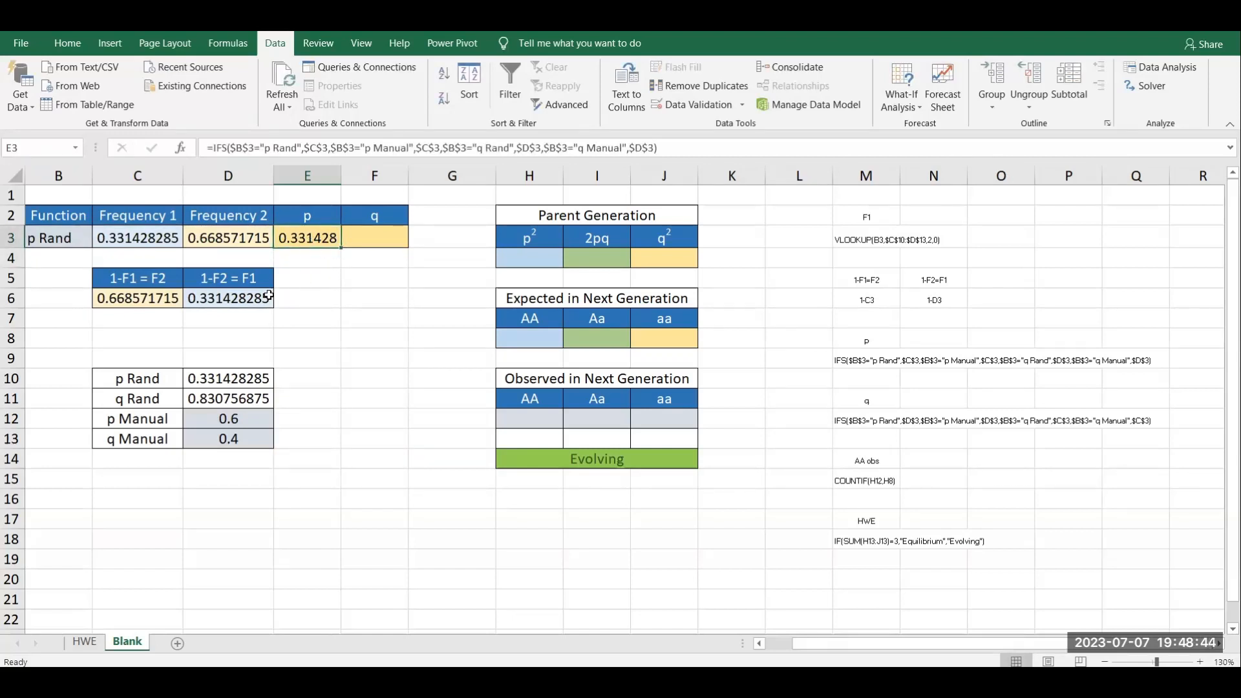
{"action": "left_click", "coordinate": [84, 238]}
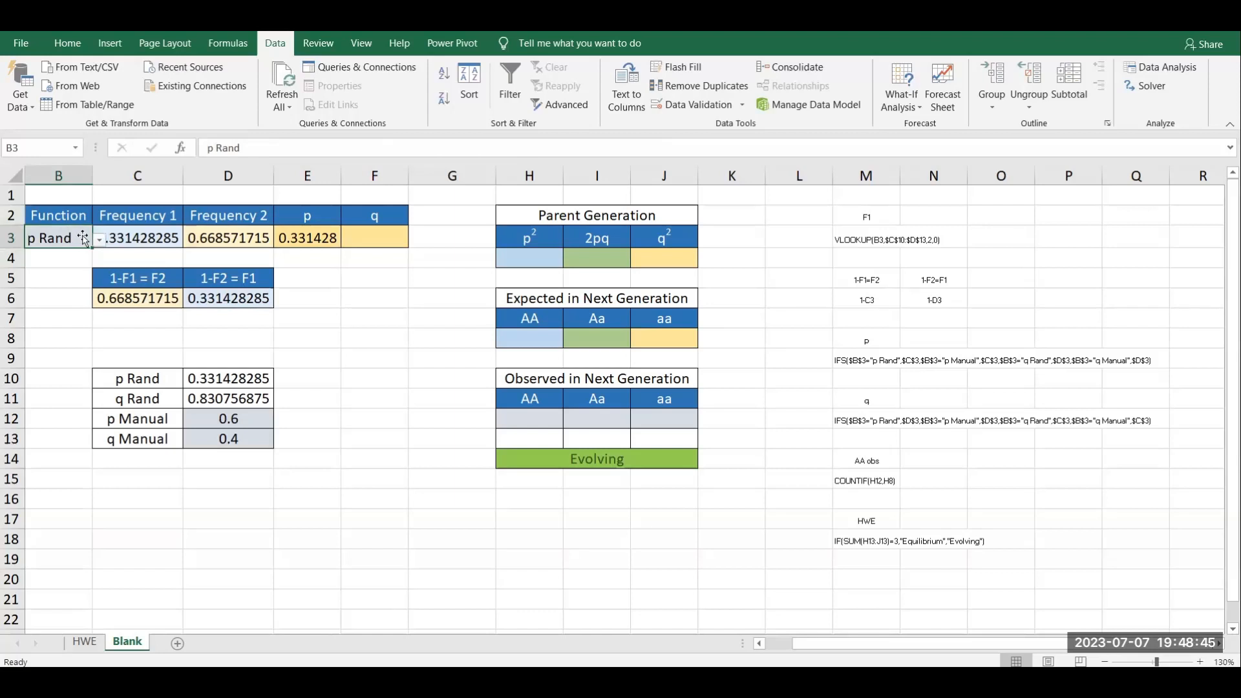
{"action": "left_click", "coordinate": [157, 243]}
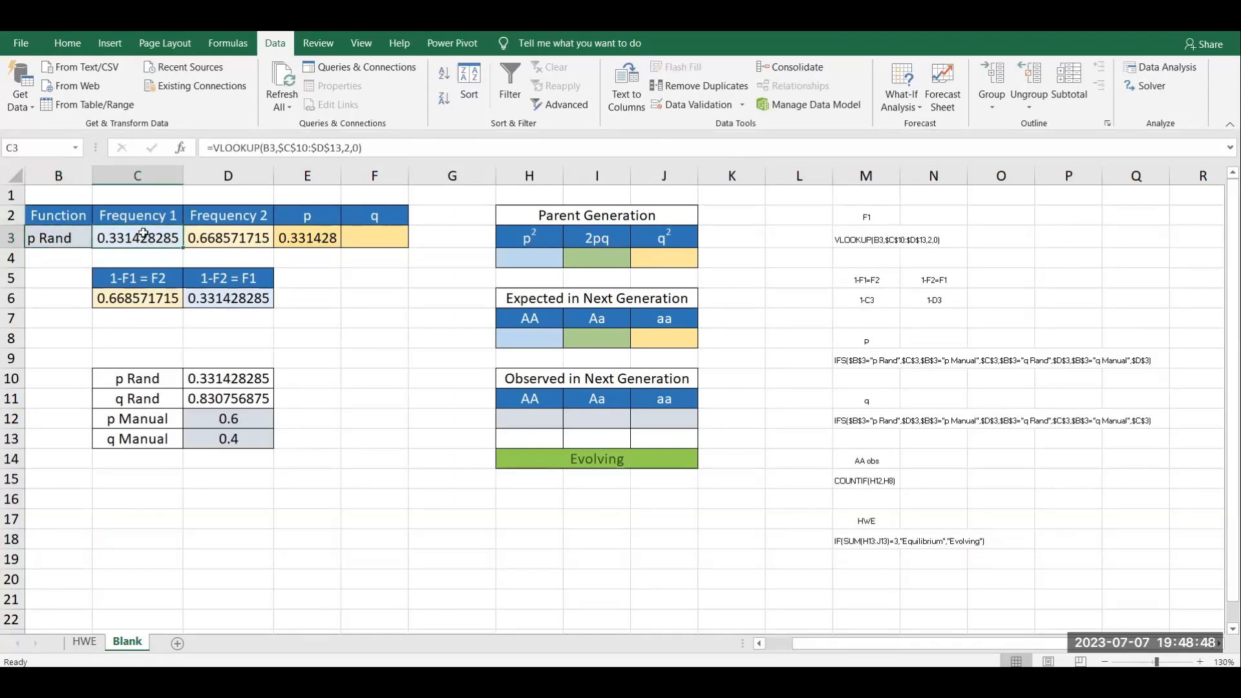
{"action": "left_click", "coordinate": [329, 234]}
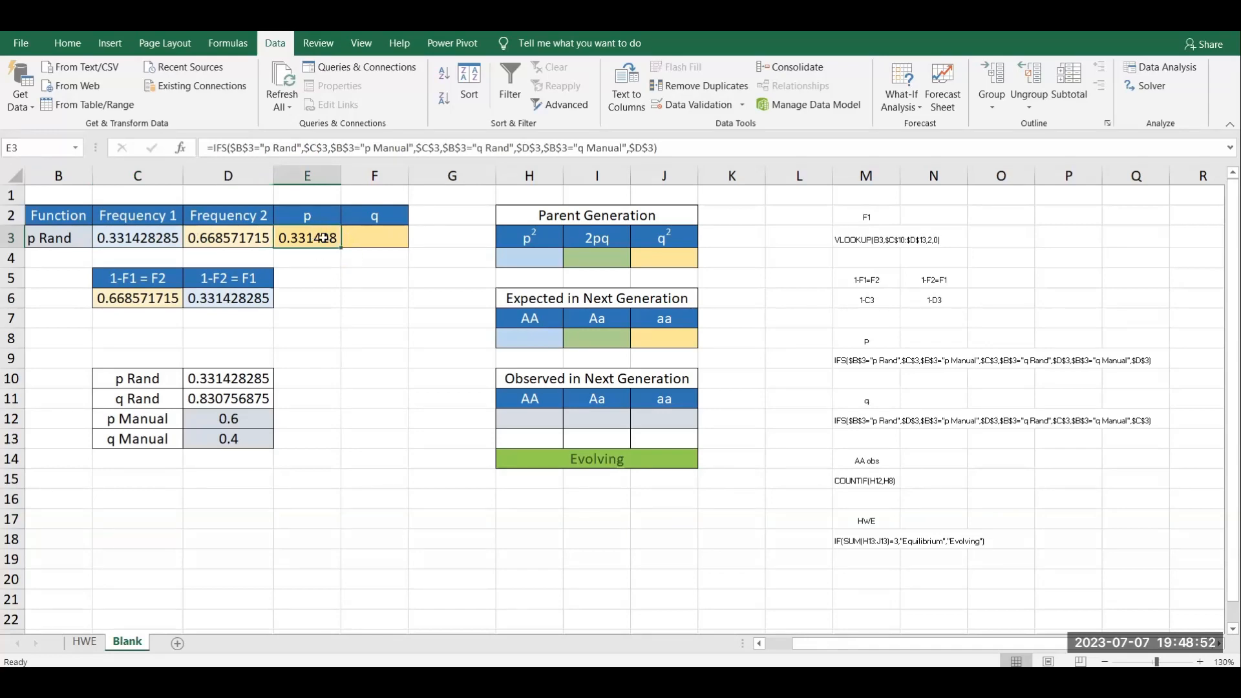
Switch the function in B3 to q Rand and check the Frequency 1 and Frequency 2 cells against p.
{"action": "left_click", "coordinate": [58, 234]}
{"action": "left_click", "coordinate": [99, 240]}
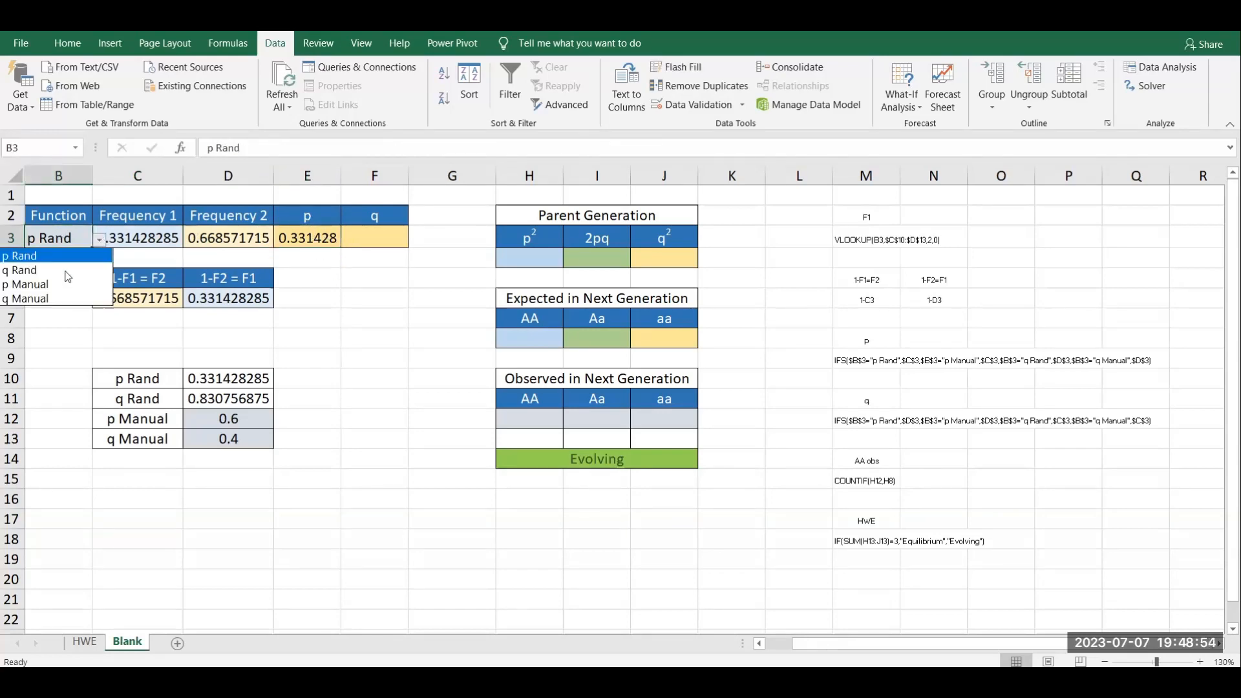
{"action": "left_click", "coordinate": [71, 270]}
{"action": "left_click", "coordinate": [138, 234]}
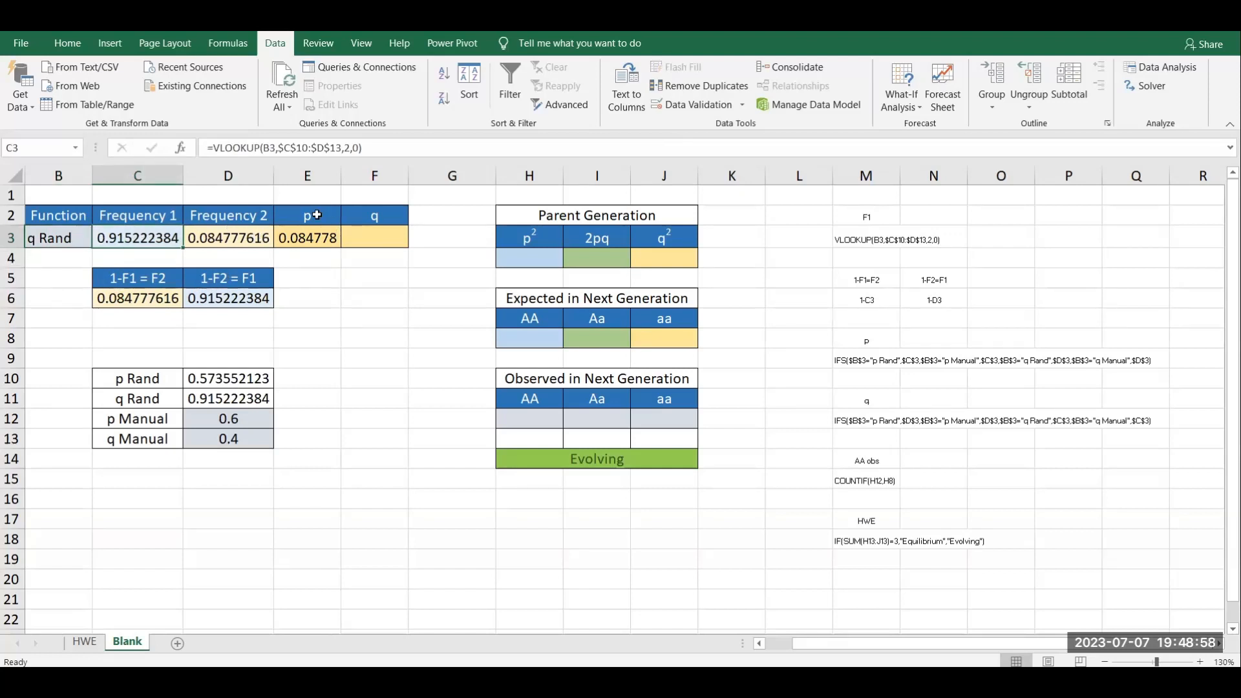
{"action": "left_click", "coordinate": [240, 242]}
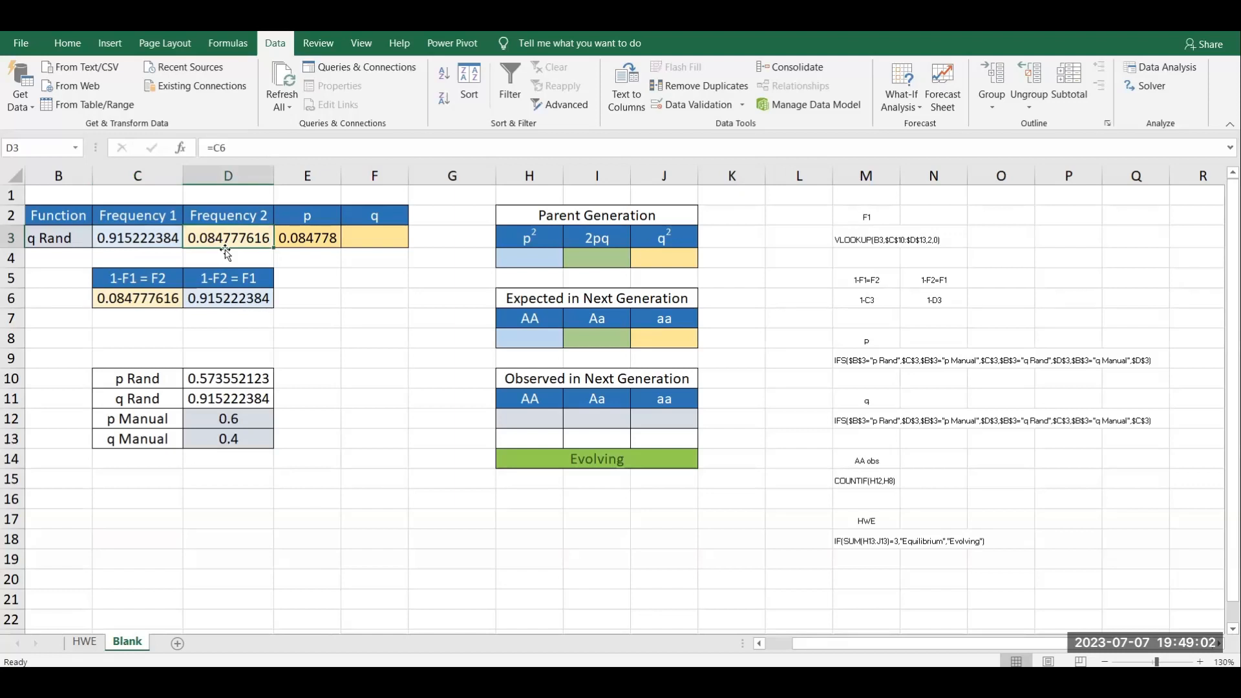
{"action": "left_click", "coordinate": [139, 243]}
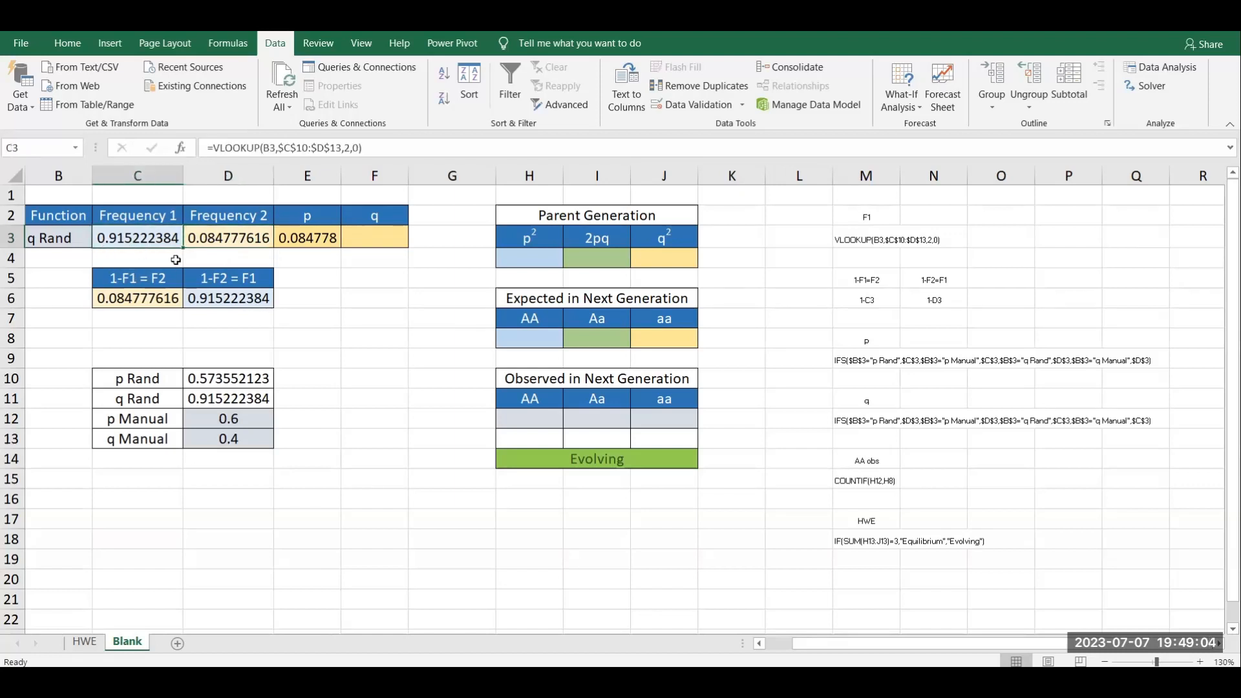
Copy the E3 formula into the q cell F3 and make its p Rand and p Manual conditions return $D$3.
{"action": "left_click", "coordinate": [323, 236]}
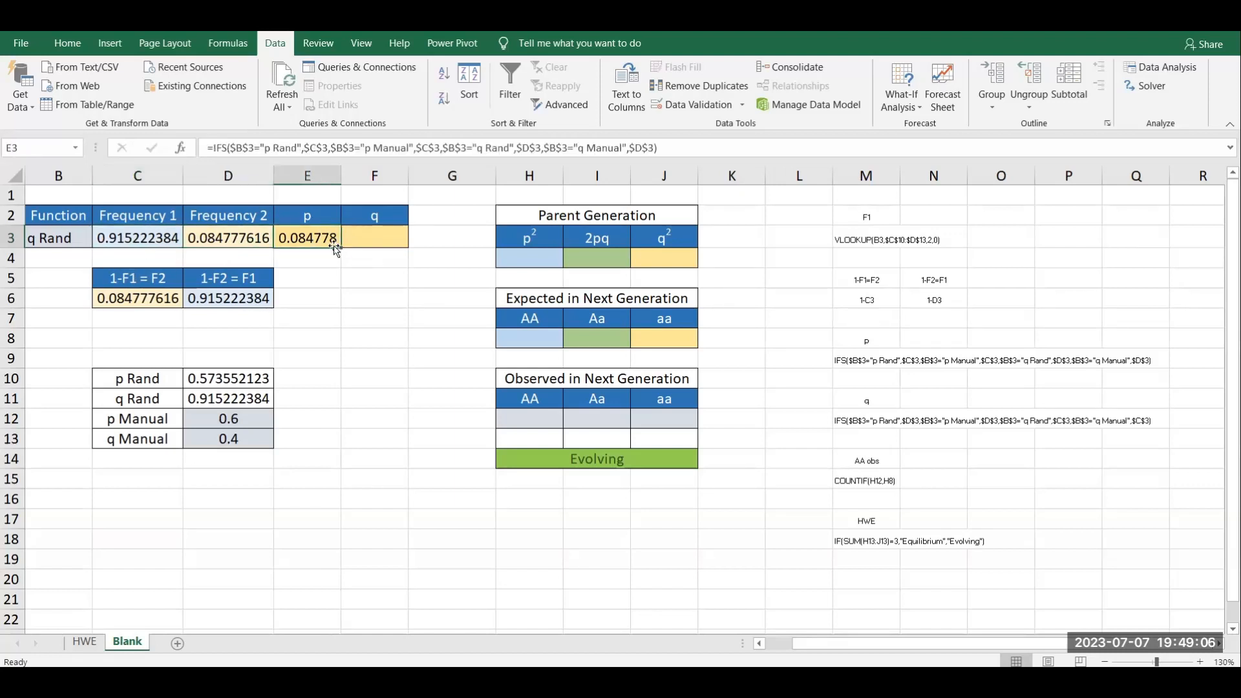
{"action": "left_click_drag", "start_coordinate": [336, 248], "coordinate": [373, 261]}
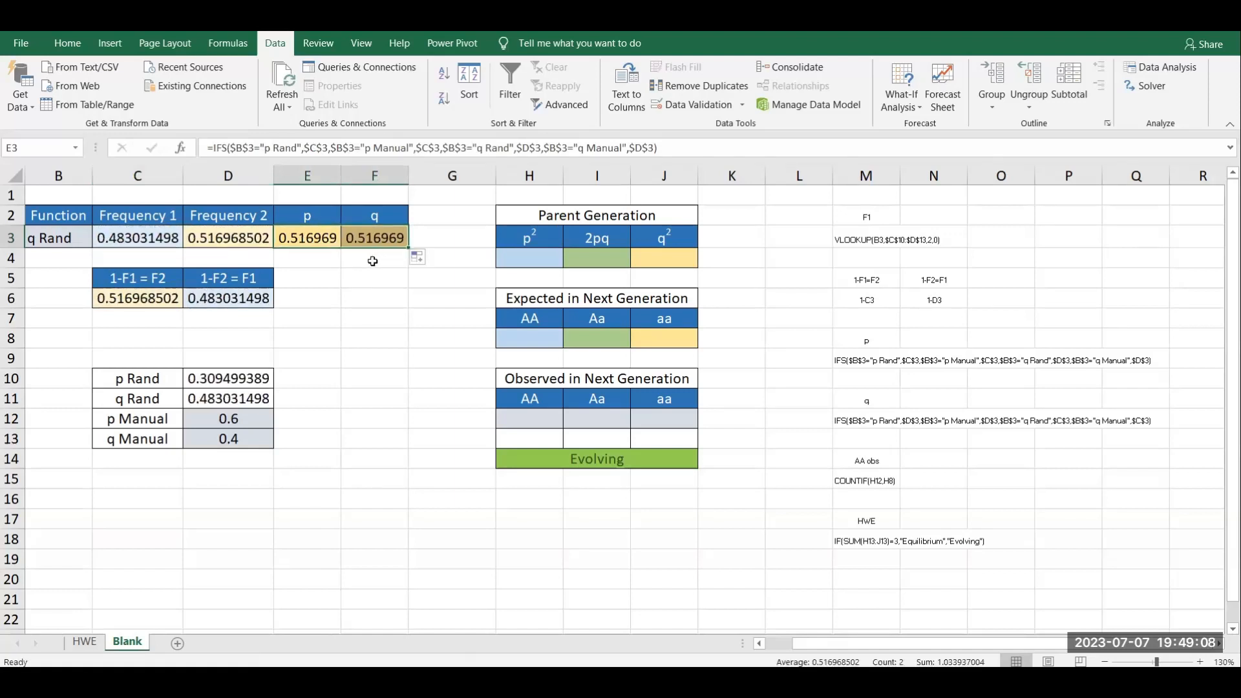
{"action": "left_click", "coordinate": [367, 233]}
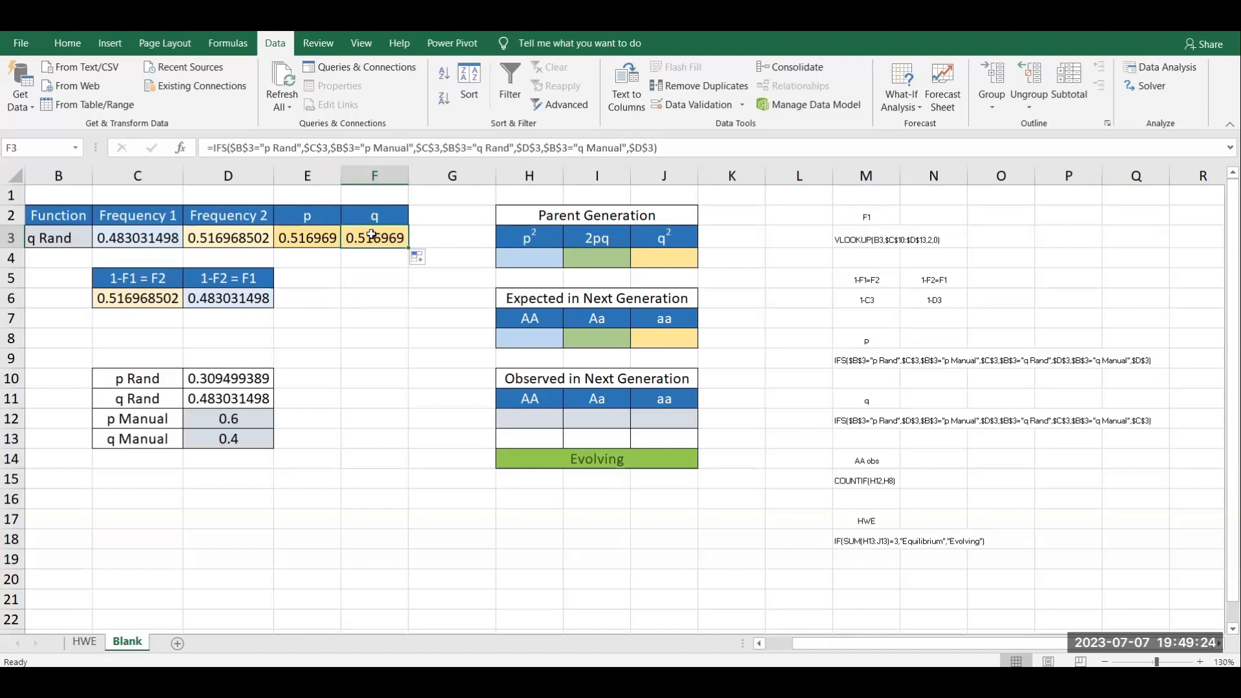
{"action": "left_click", "coordinate": [316, 146]}
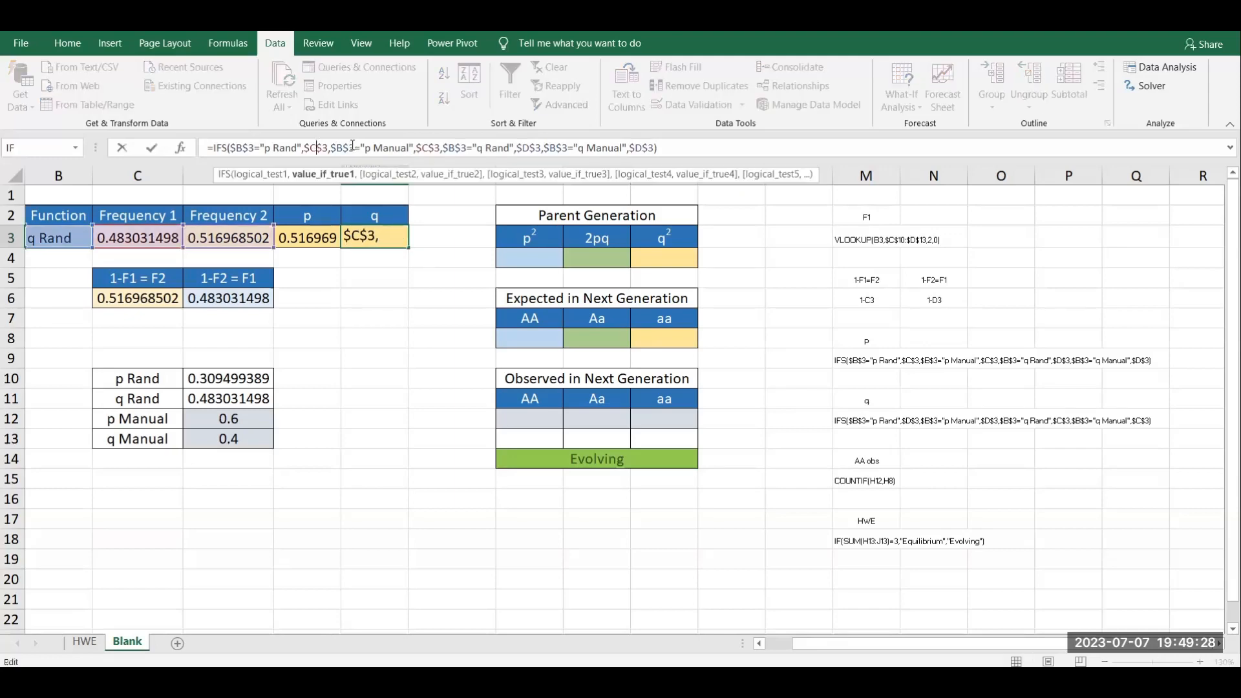
{"action": "key", "text": "BackSpace"}
{"action": "type", "text": "D"}
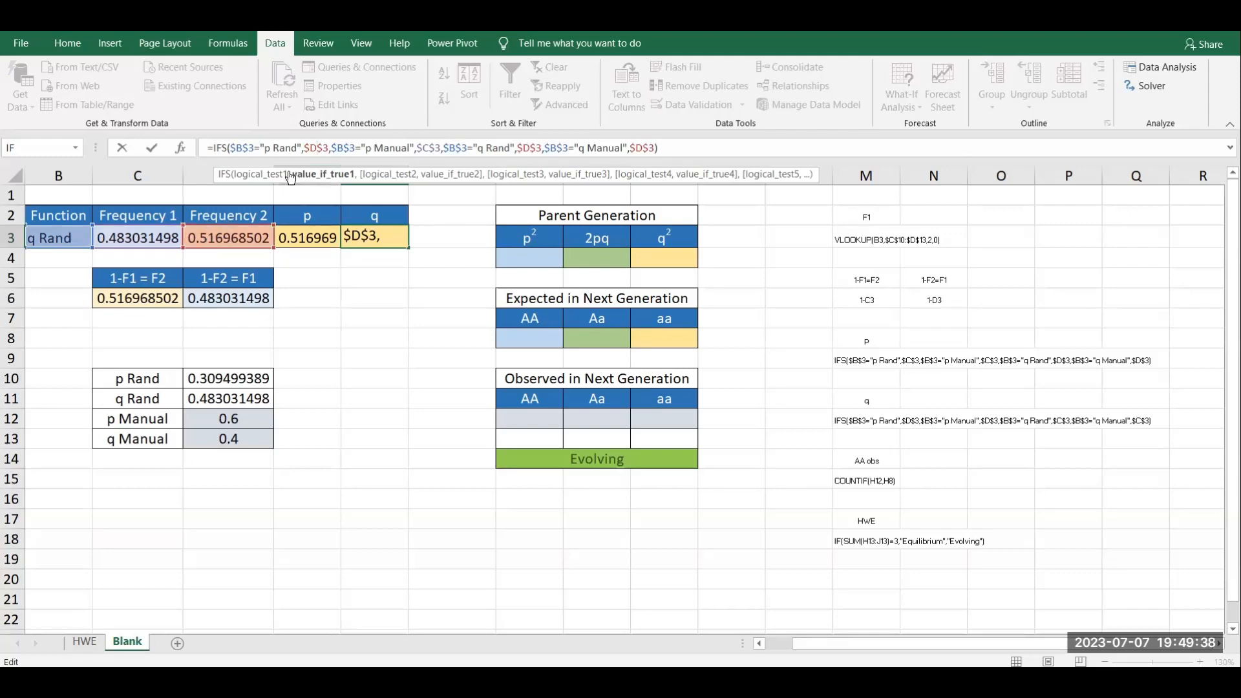
{"action": "left_click", "coordinate": [443, 149]}
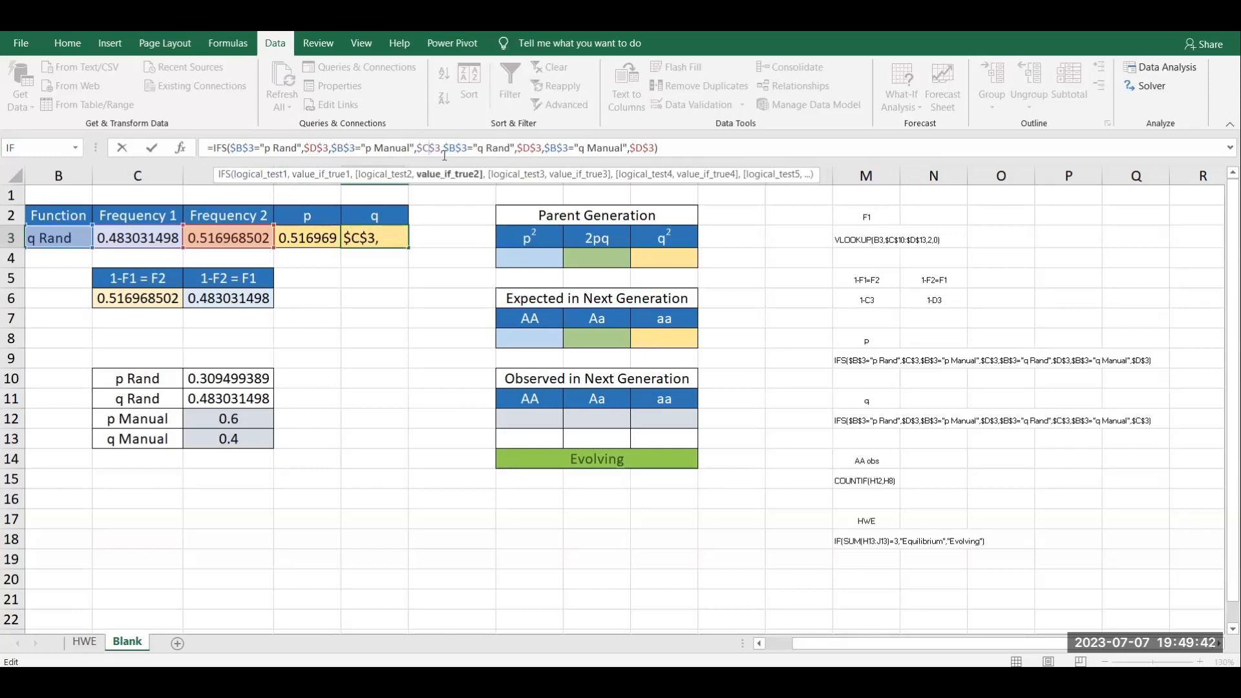
{"action": "key", "text": "BackSpace"}
{"action": "type", "text": "D"}
Make the q Rand and q Manual conditions in the F3 formula return $C$3 and complete the formula.
{"action": "left_click", "coordinate": [532, 149]}
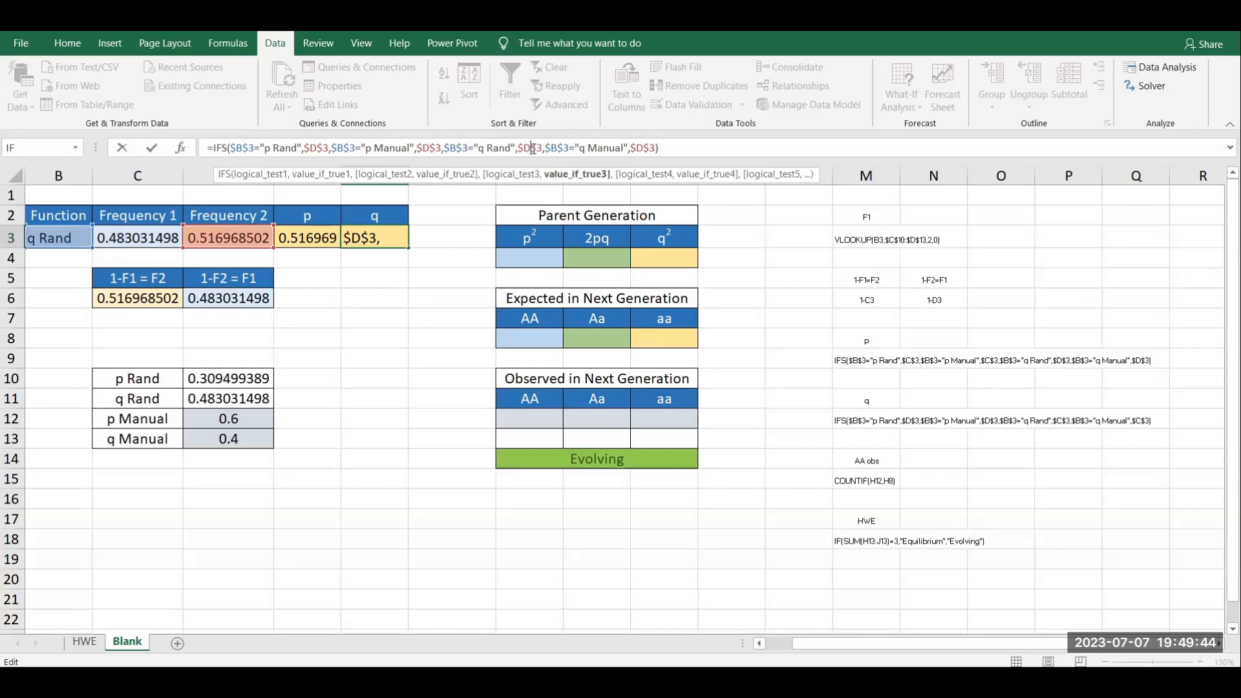
{"action": "key", "text": "BackSpace"}
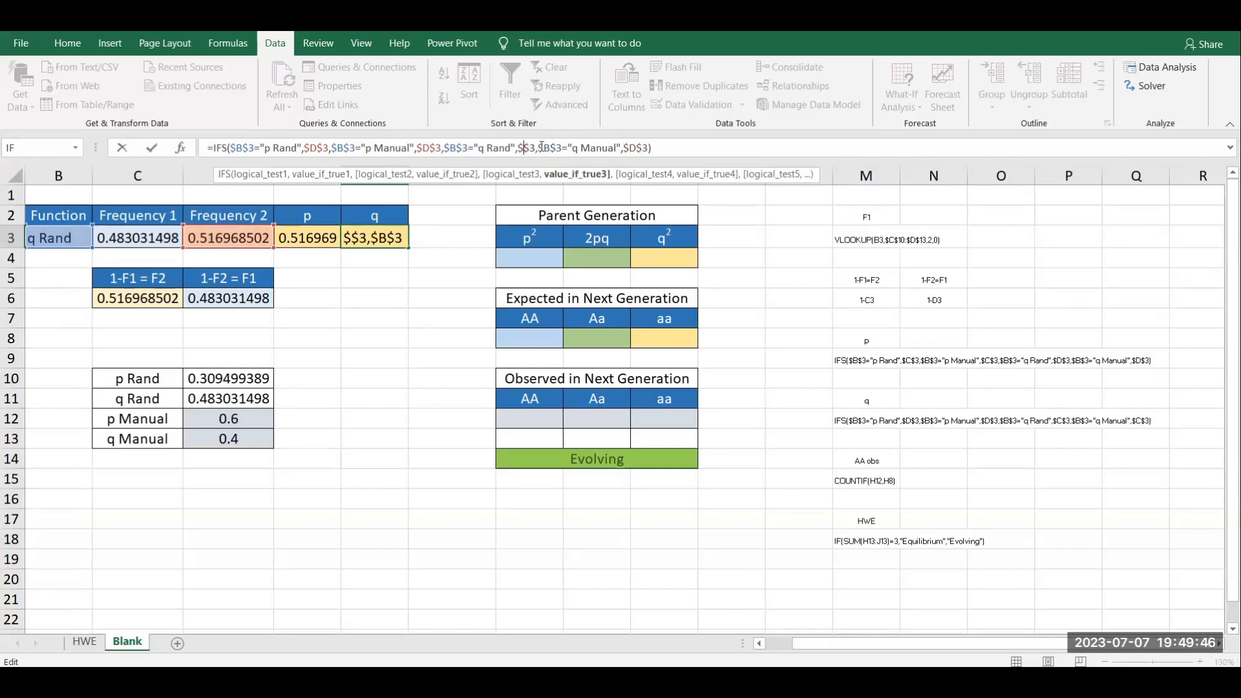
{"action": "type", "text": "C"}
{"action": "left_click", "coordinate": [644, 150]}
{"action": "key", "text": "BackSpace"}
{"action": "type", "text": "C"}
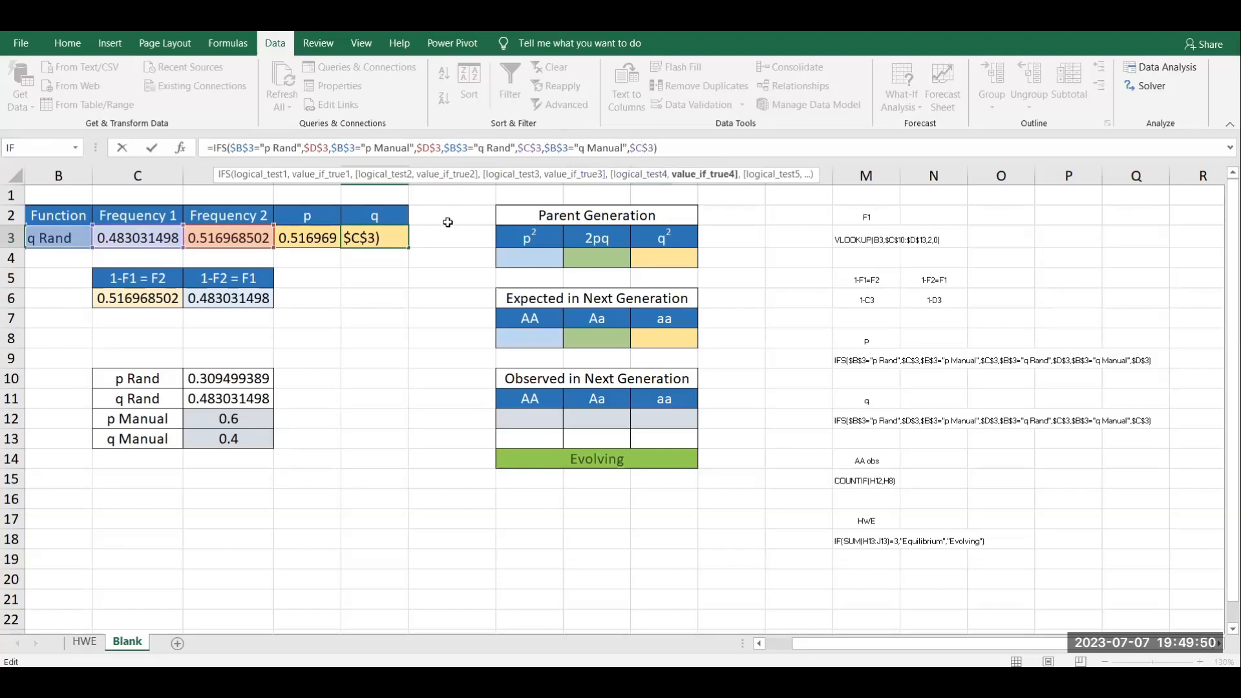
{"action": "key", "text": "Return"}
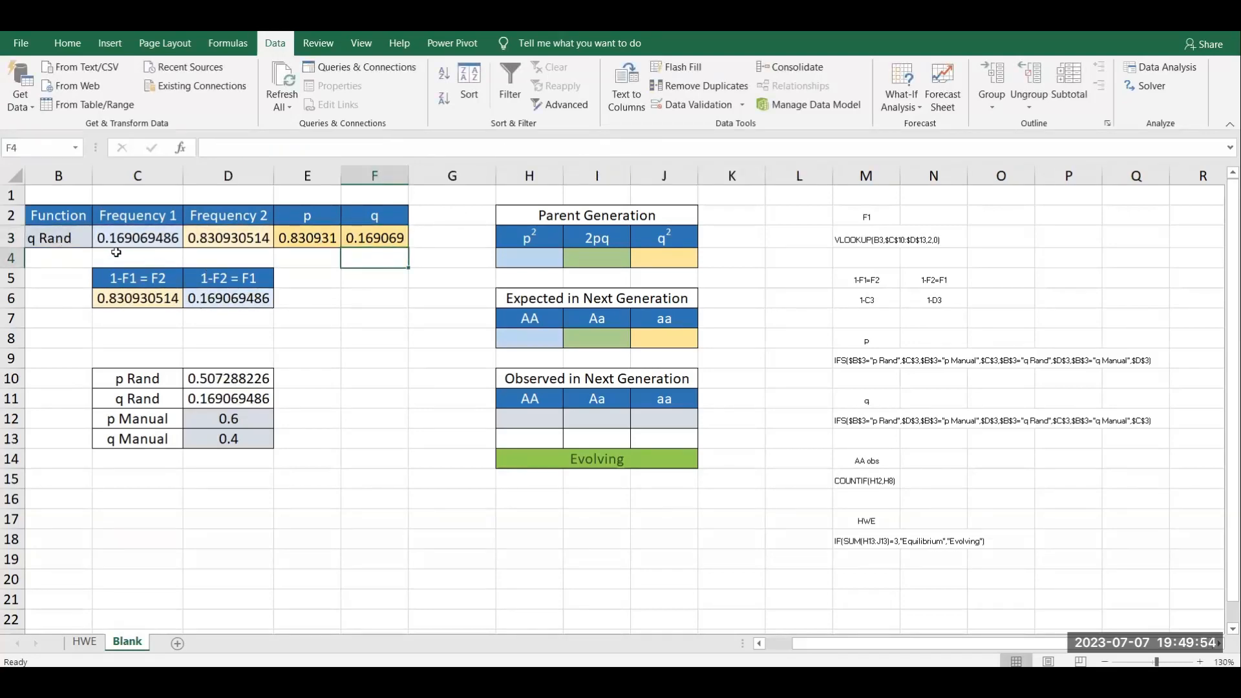
Check the q result in F3 and the p result in E3 against the selected function and Frequency 1.
{"action": "left_click", "coordinate": [62, 237]}
{"action": "left_click", "coordinate": [146, 245]}
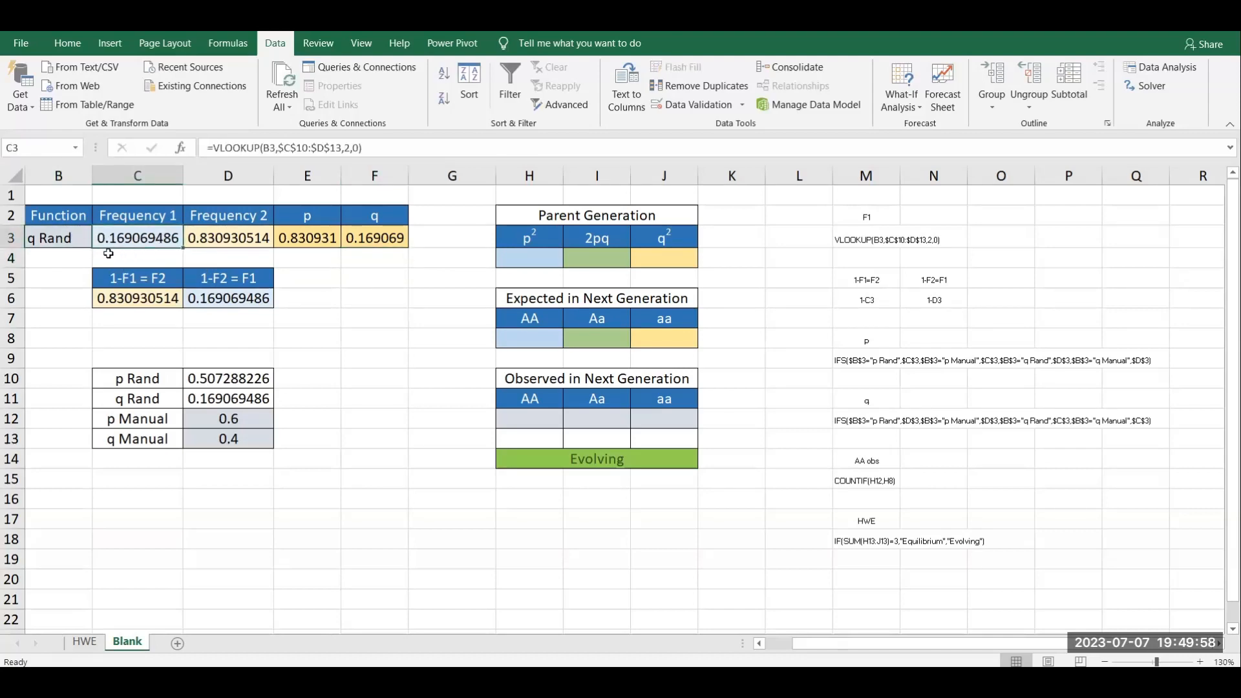
{"action": "left_click", "coordinate": [393, 237]}
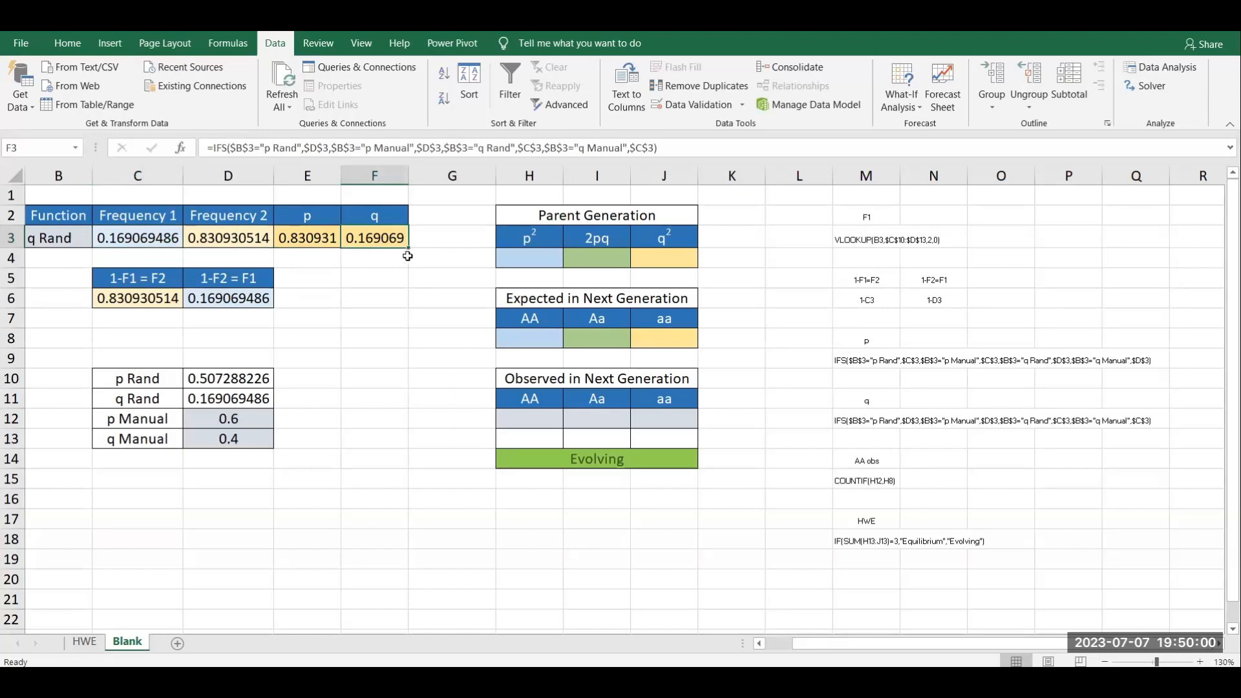
{"action": "left_click", "coordinate": [338, 234]}
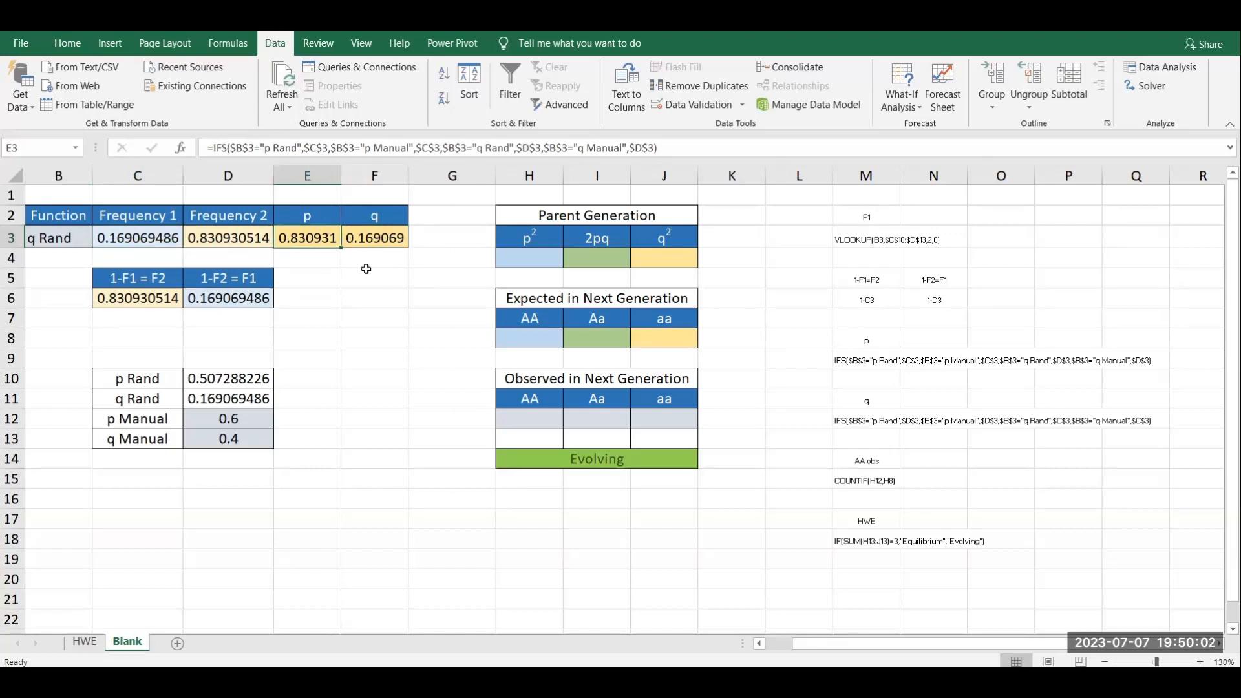
{"action": "left_click", "coordinate": [343, 307]}
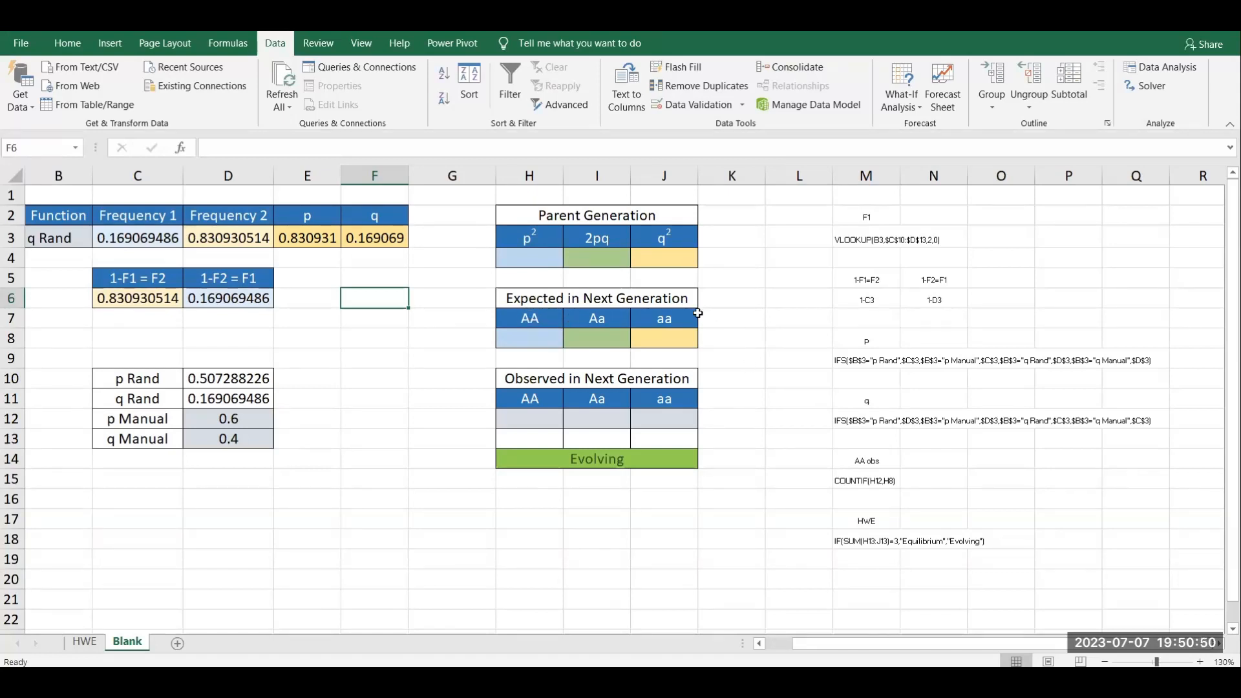
Enter the formula =$E$3^2 in the Parent Generation p² cell H4.
{"action": "left_click", "coordinate": [516, 262]}
{"action": "type", "text": "="}
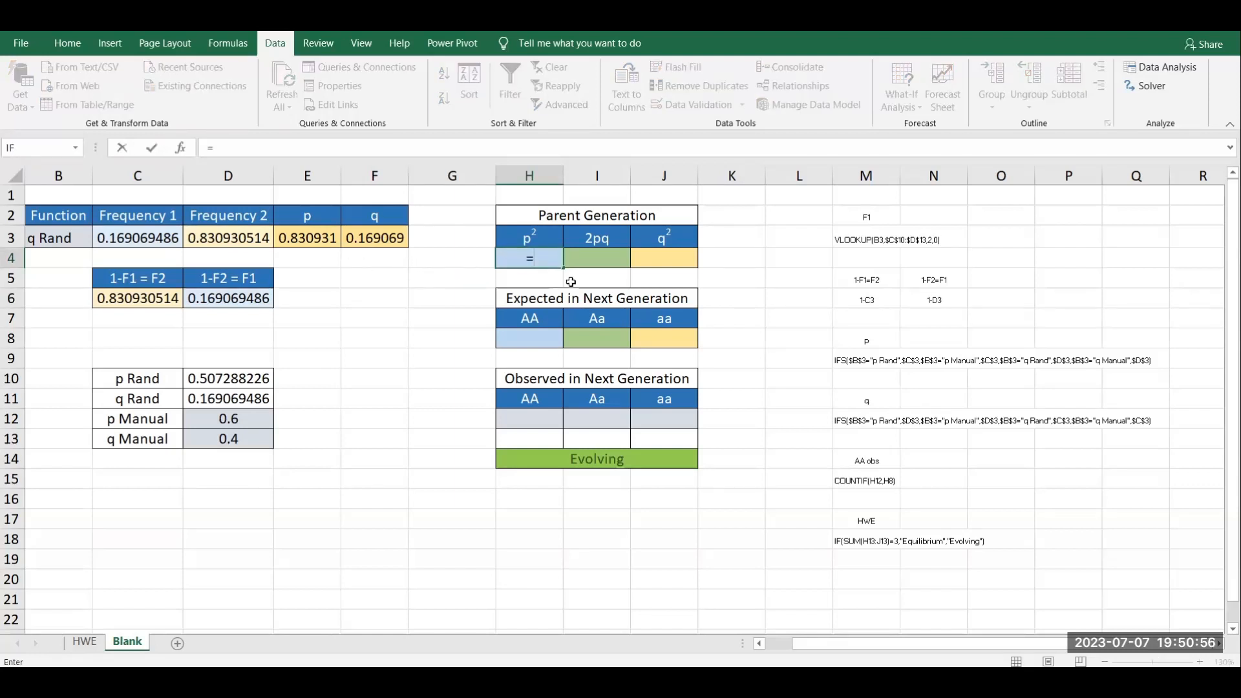
{"action": "left_click", "coordinate": [309, 242]}
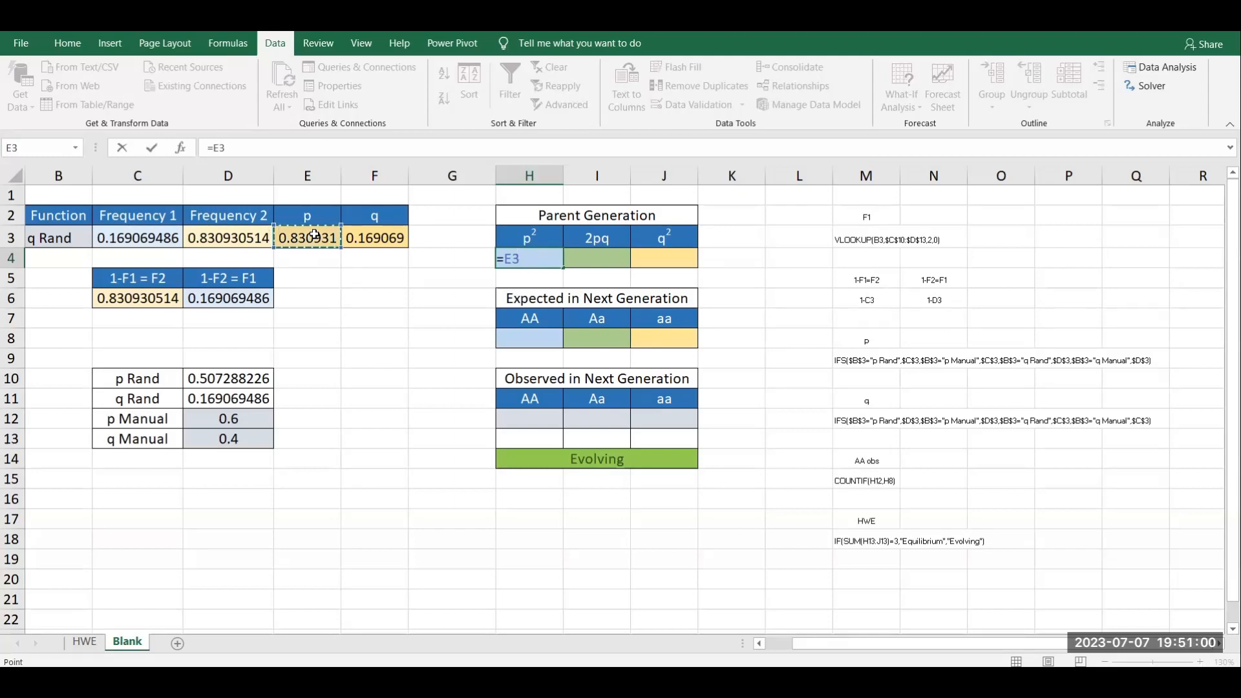
{"action": "key", "text": "F4"}
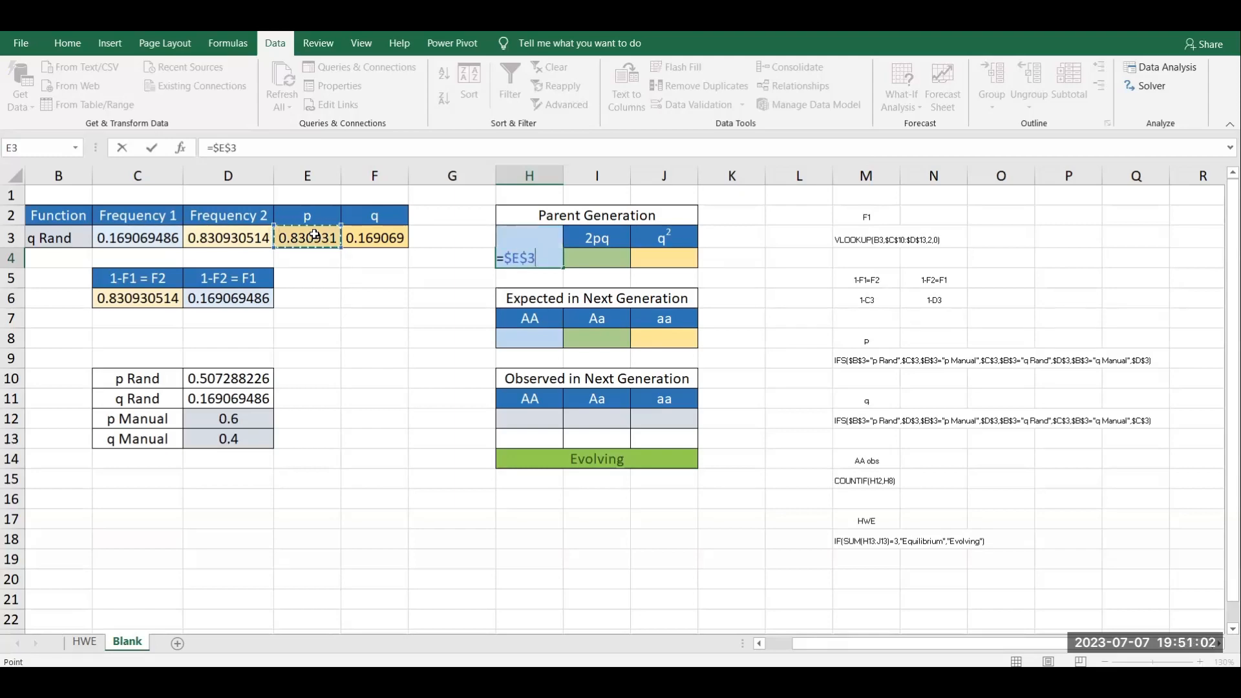
{"action": "type", "text": "^2"}
{"action": "key", "text": "Return"}
Enter the formula =2*$E$3*$F$3 in the Parent Generation 2pq cell I4.
{"action": "left_click", "coordinate": [595, 255]}
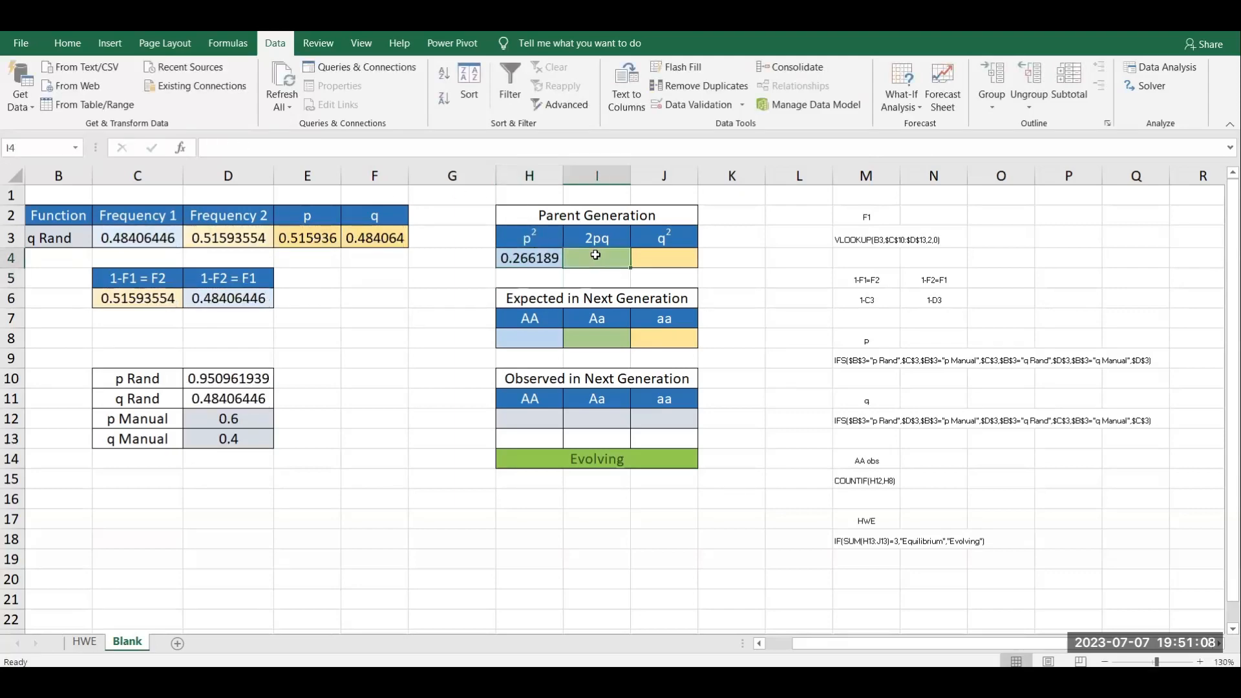
{"action": "type", "text": "=2*"}
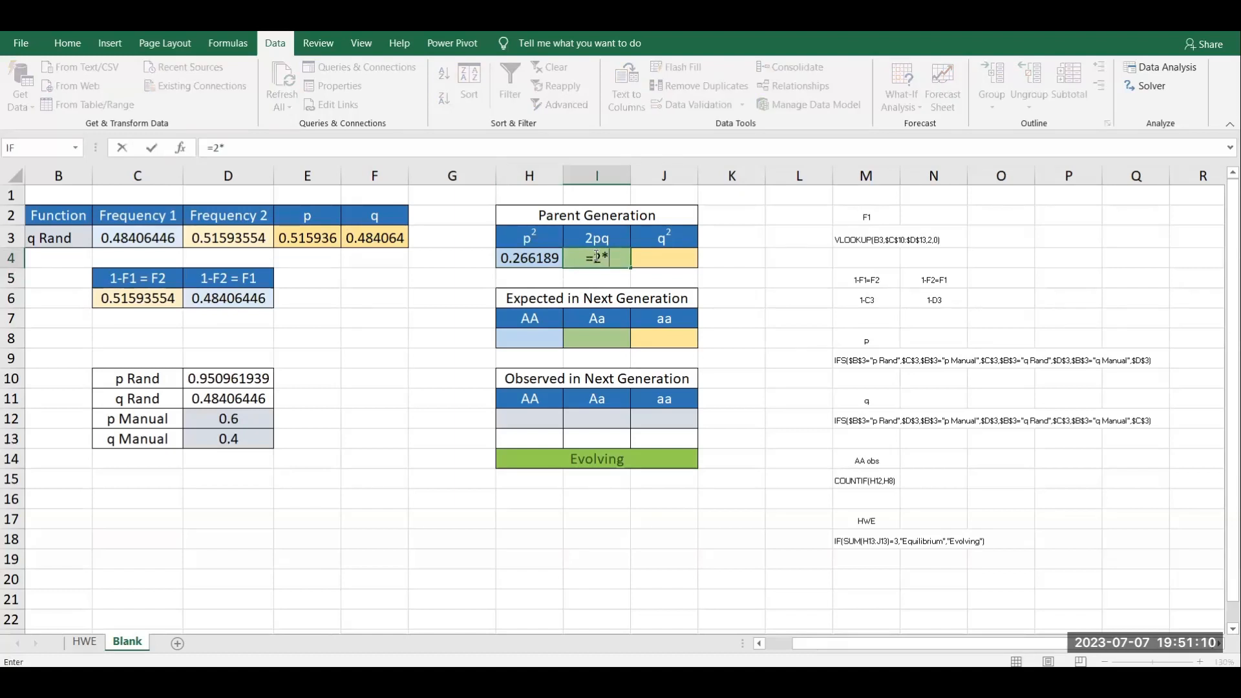
{"action": "left_click", "coordinate": [321, 241]}
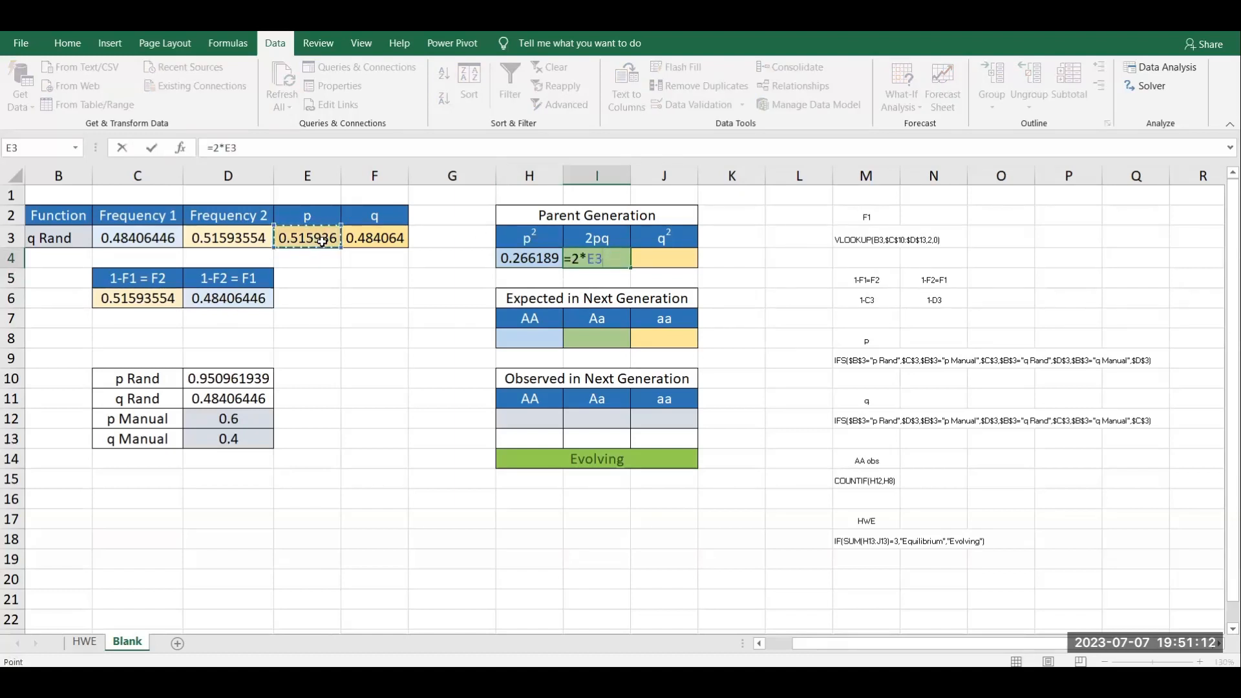
{"action": "key", "text": "F4"}
{"action": "type", "text": "*"}
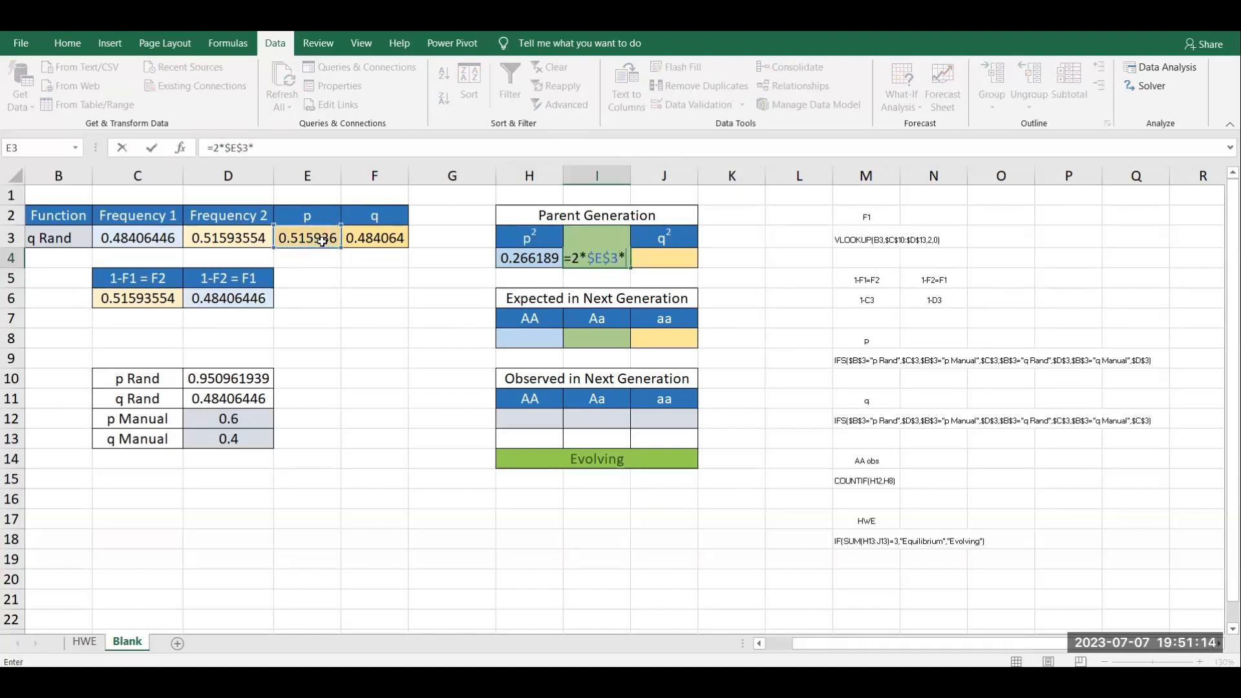
{"action": "left_click", "coordinate": [400, 239]}
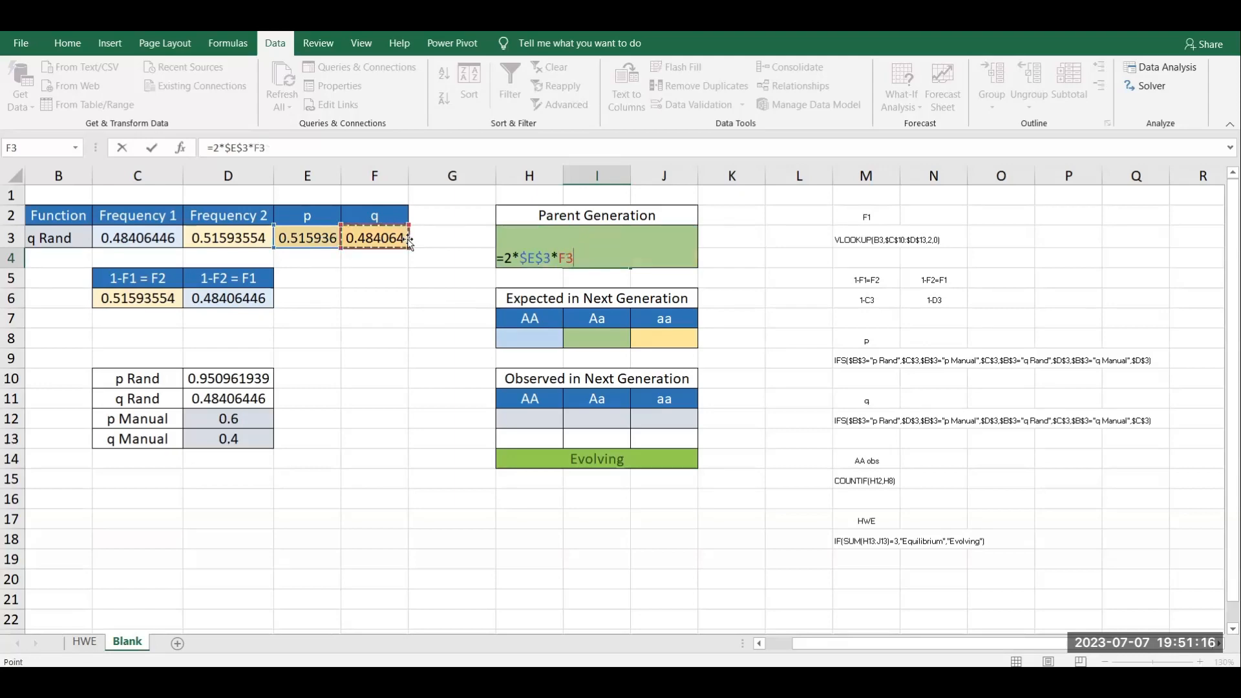
{"action": "key", "text": "F4"}
{"action": "key", "text": "Return"}
Enter the formula =$F$3^2 in the Parent Generation q² cell J4.
{"action": "left_click", "coordinate": [654, 252]}
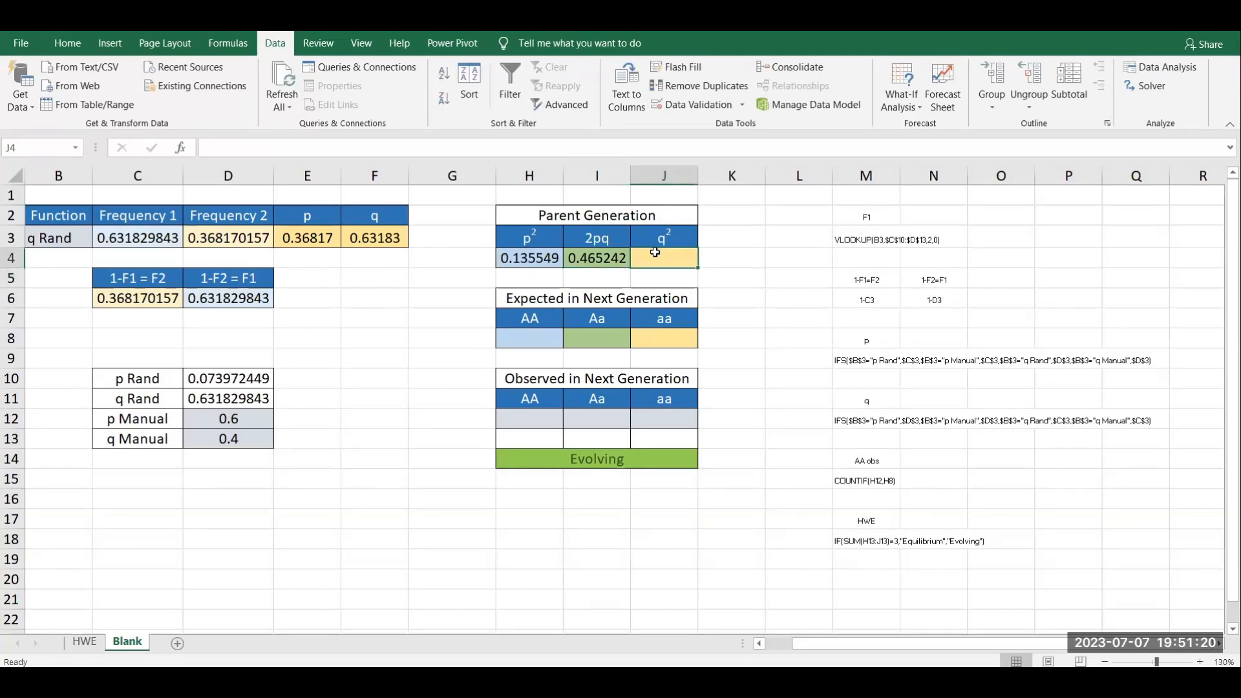
{"action": "type", "text": "="}
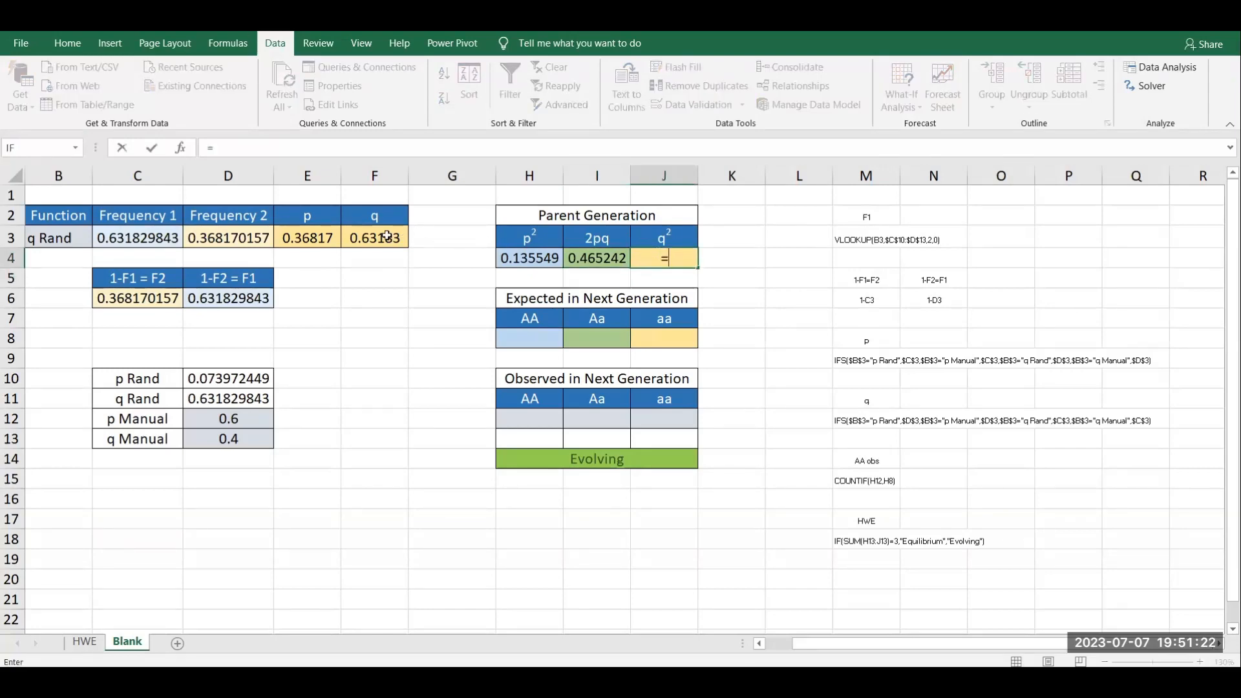
{"action": "left_click", "coordinate": [380, 237]}
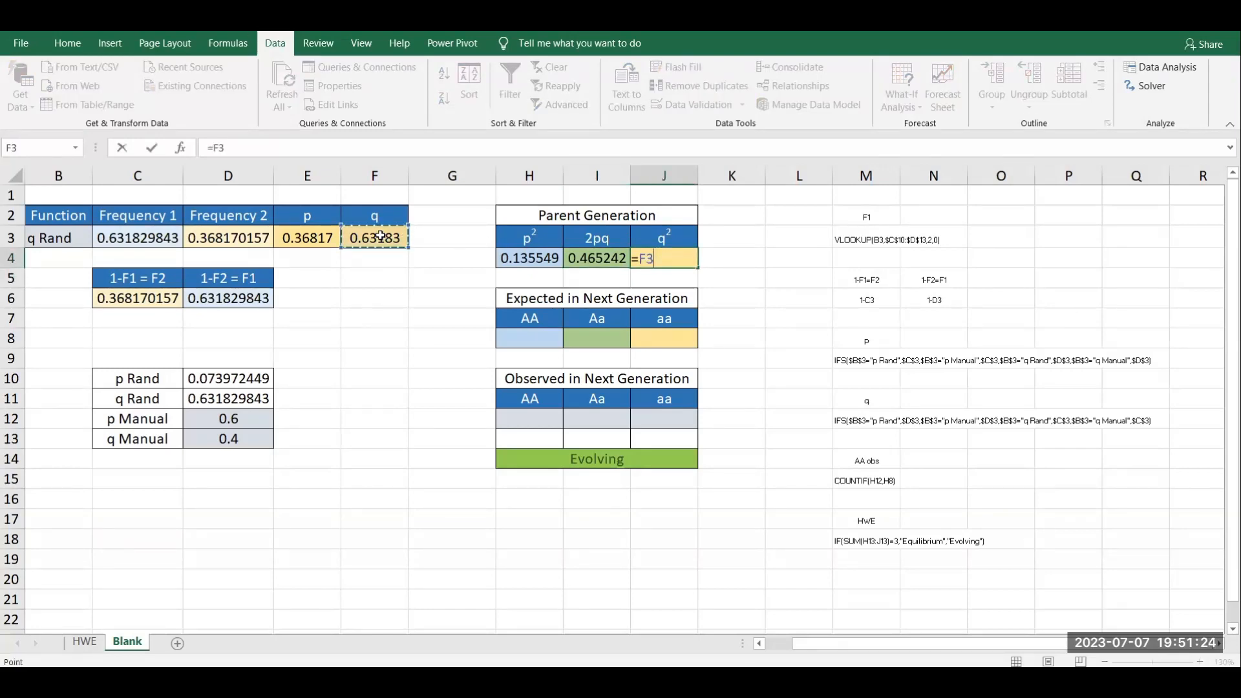
{"action": "key", "text": "F4"}
{"action": "type", "text": "^2"}
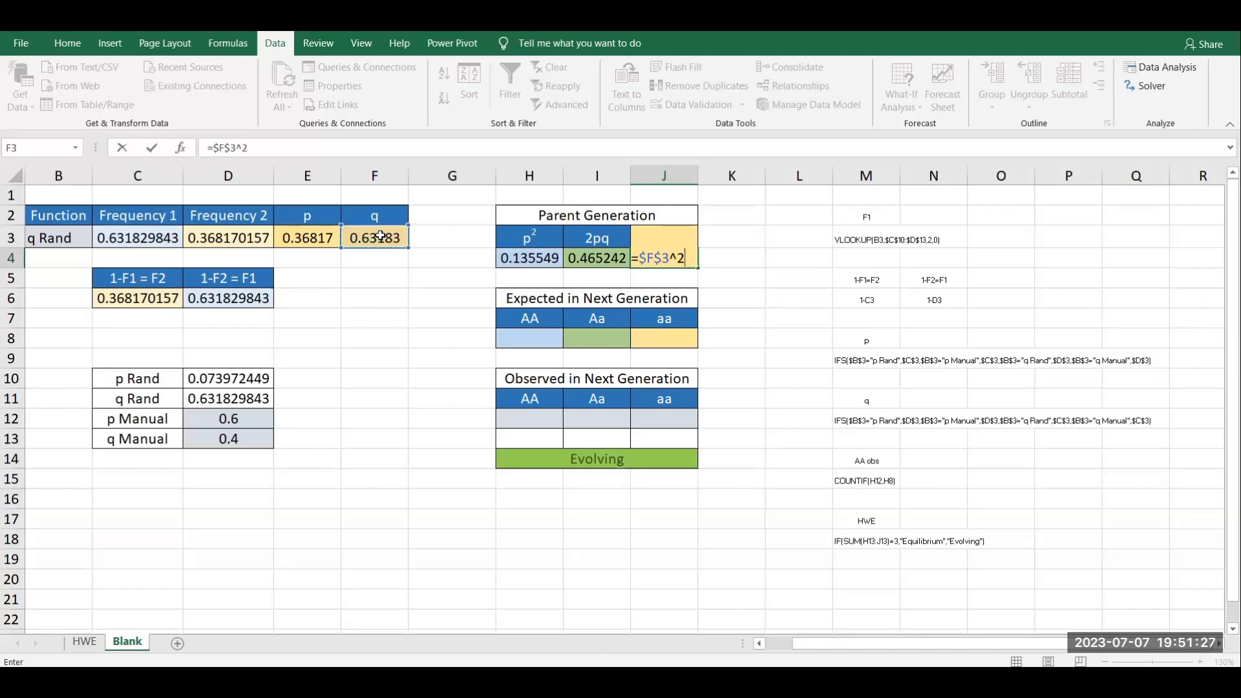
{"action": "key", "text": "Return"}
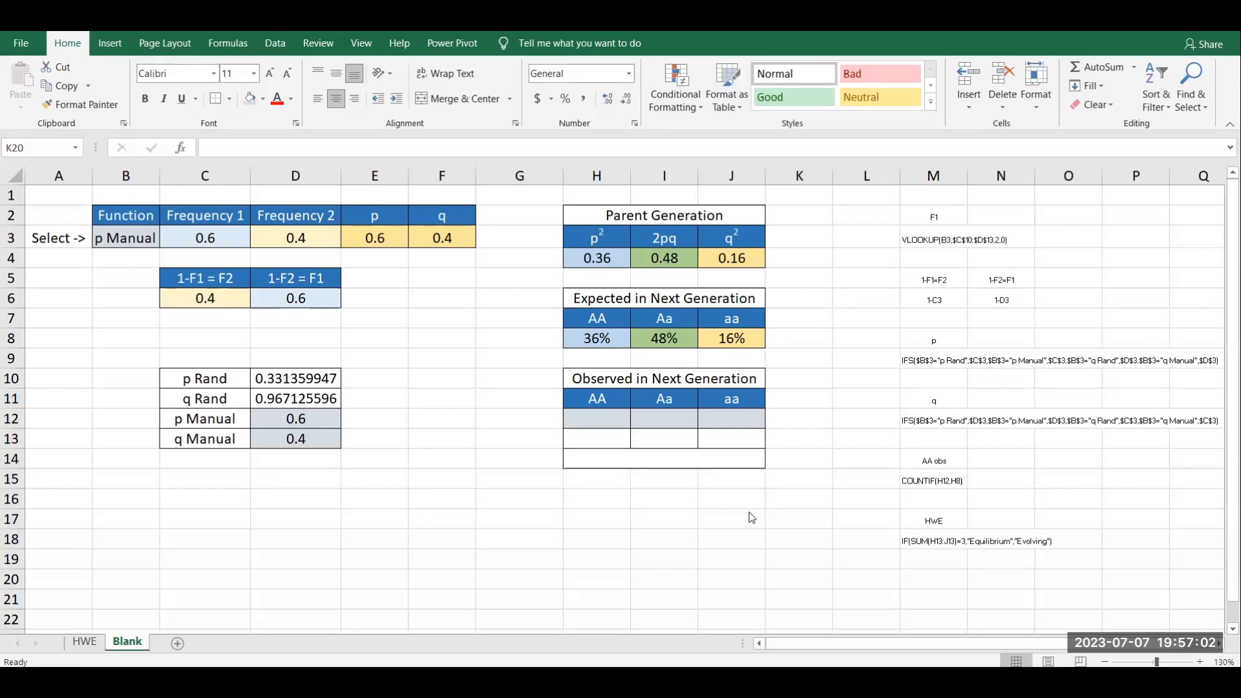
{"action": "left_click", "coordinate": [611, 438]}
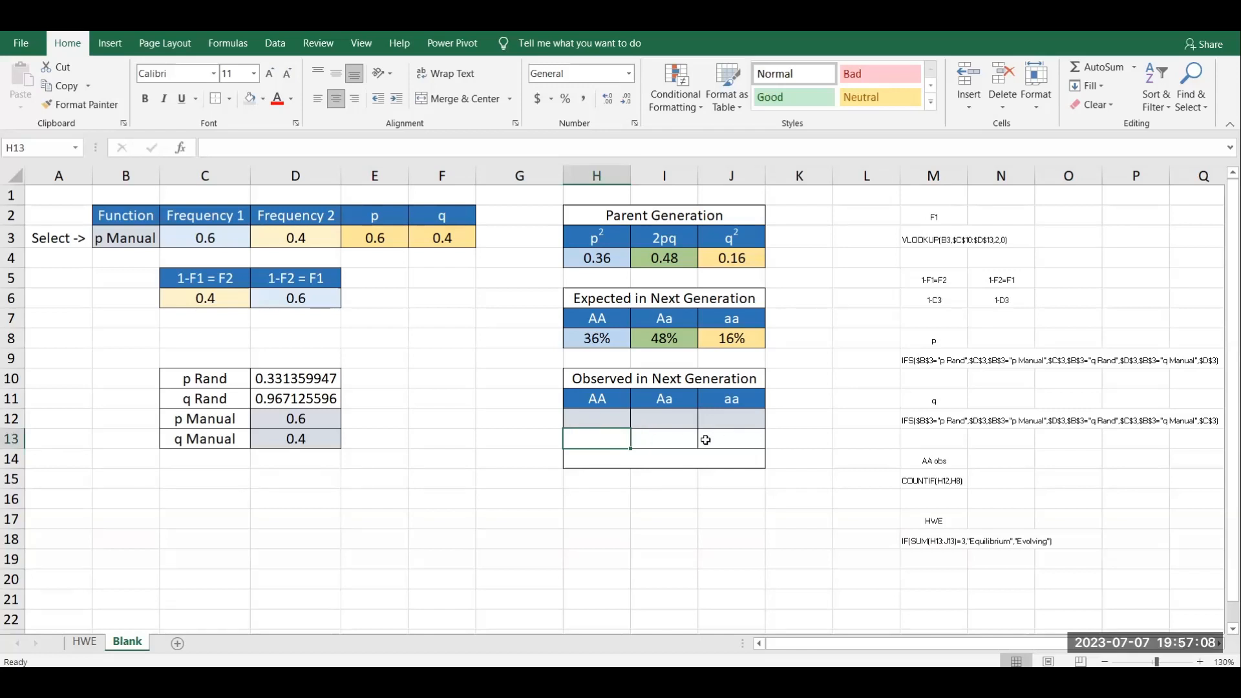
{"action": "left_click", "coordinate": [593, 484]}
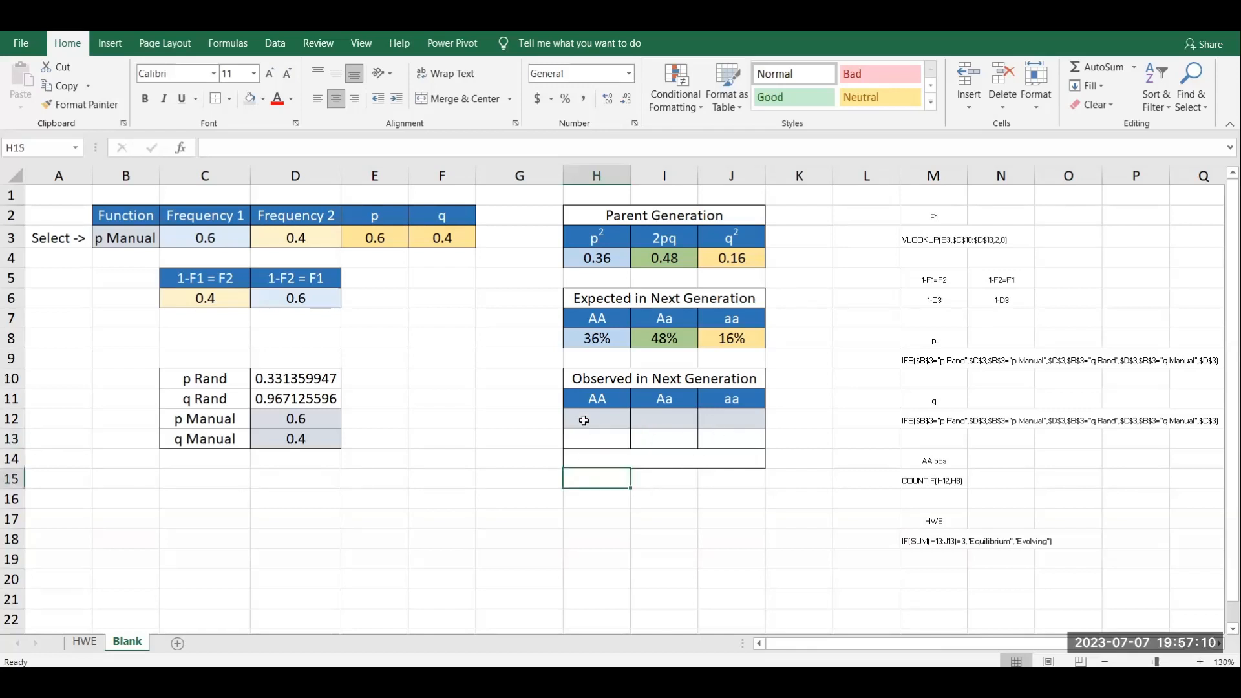
{"action": "left_click", "coordinate": [621, 414]}
{"action": "left_click", "coordinate": [674, 417]}
{"action": "left_click", "coordinate": [733, 418]}
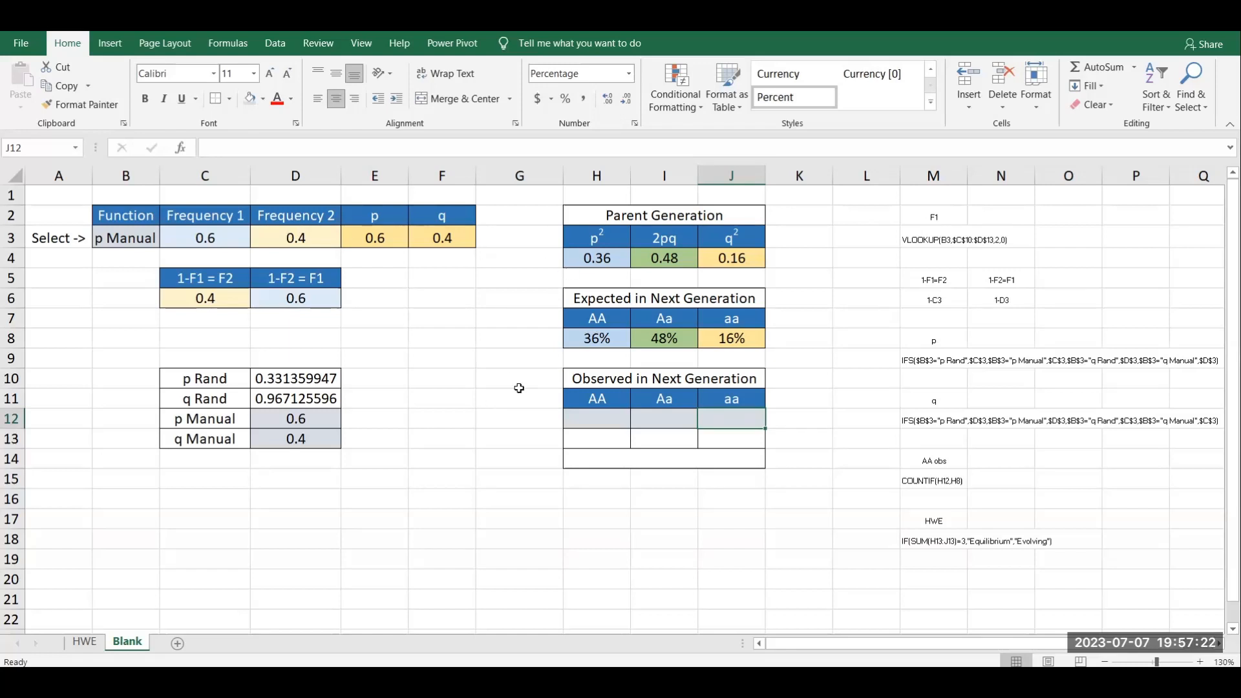
Enter the observed next-generation percentages: 40% for AA in H12, 50% for Aa in I12 and 10% for aa in J12.
{"action": "left_click", "coordinate": [596, 421]}
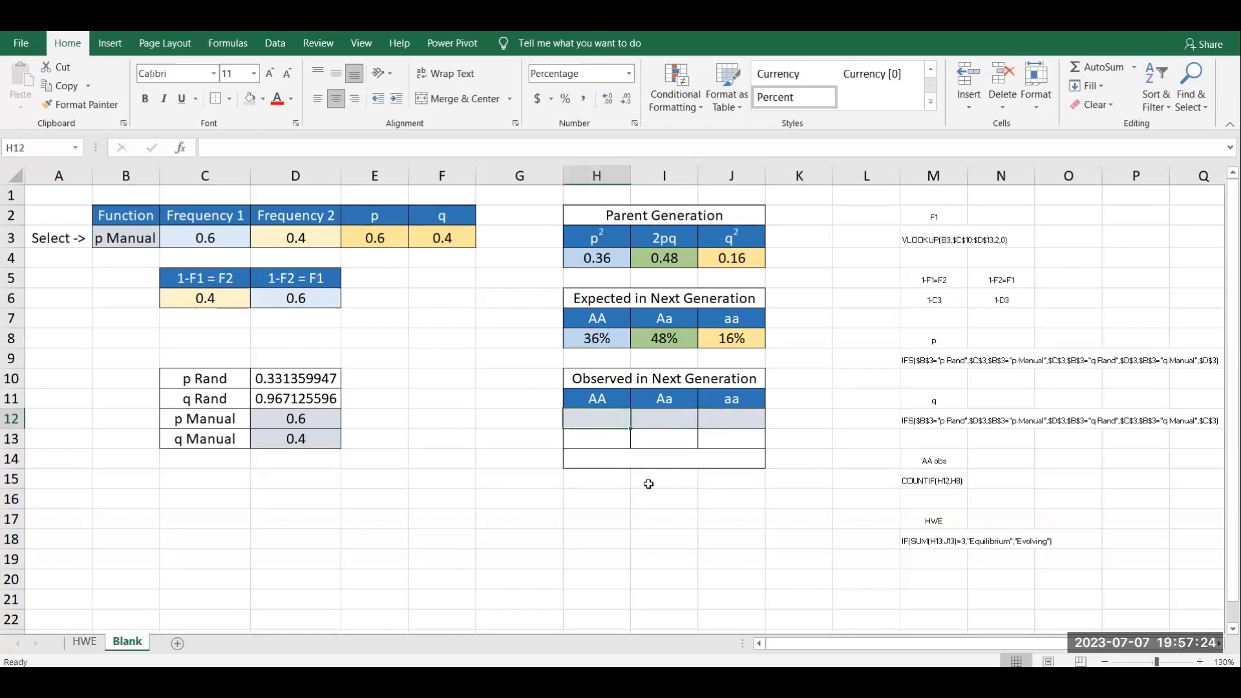
{"action": "type", "text": "40"}
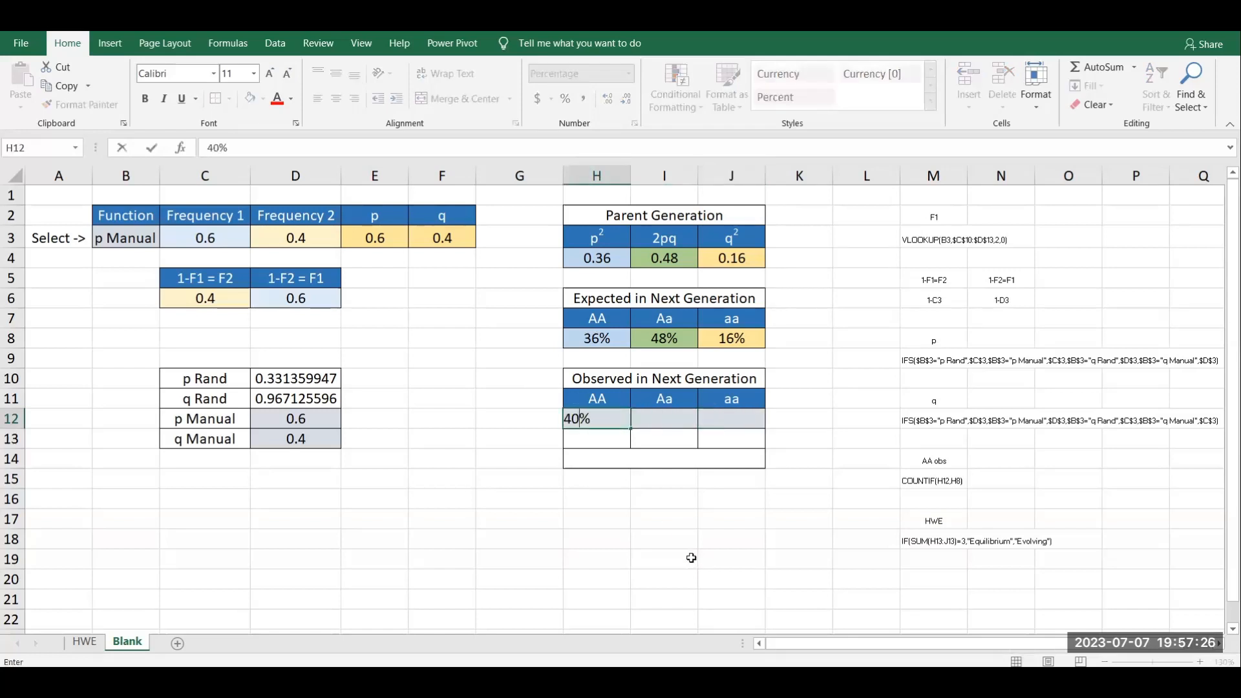
{"action": "left_click", "coordinate": [678, 417]}
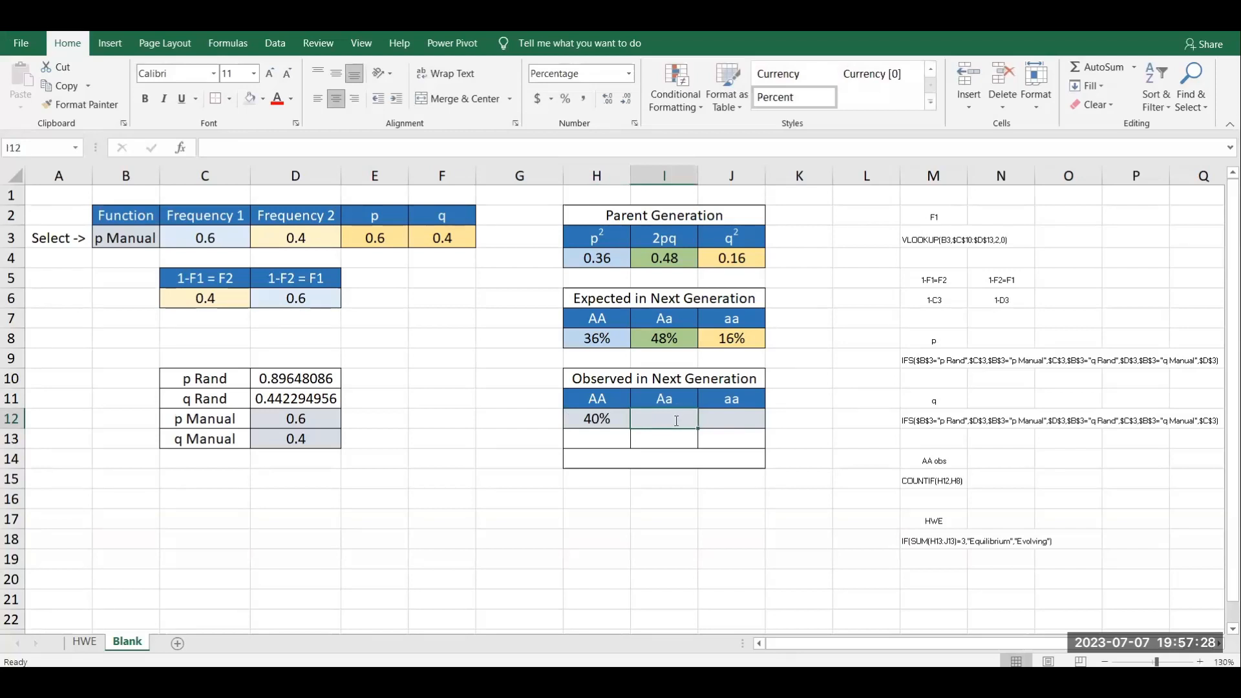
{"action": "type", "text": "50"}
{"action": "left_click", "coordinate": [727, 424]}
{"action": "type", "text": "10"}
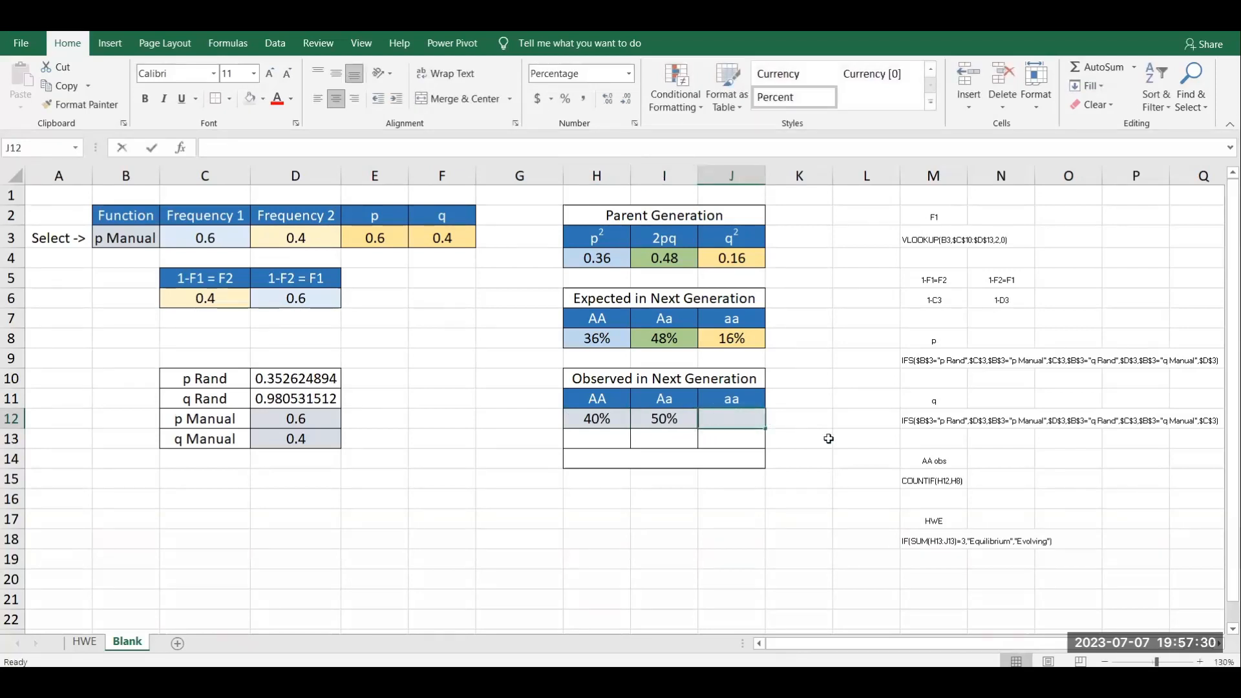
{"action": "left_click", "coordinate": [853, 419]}
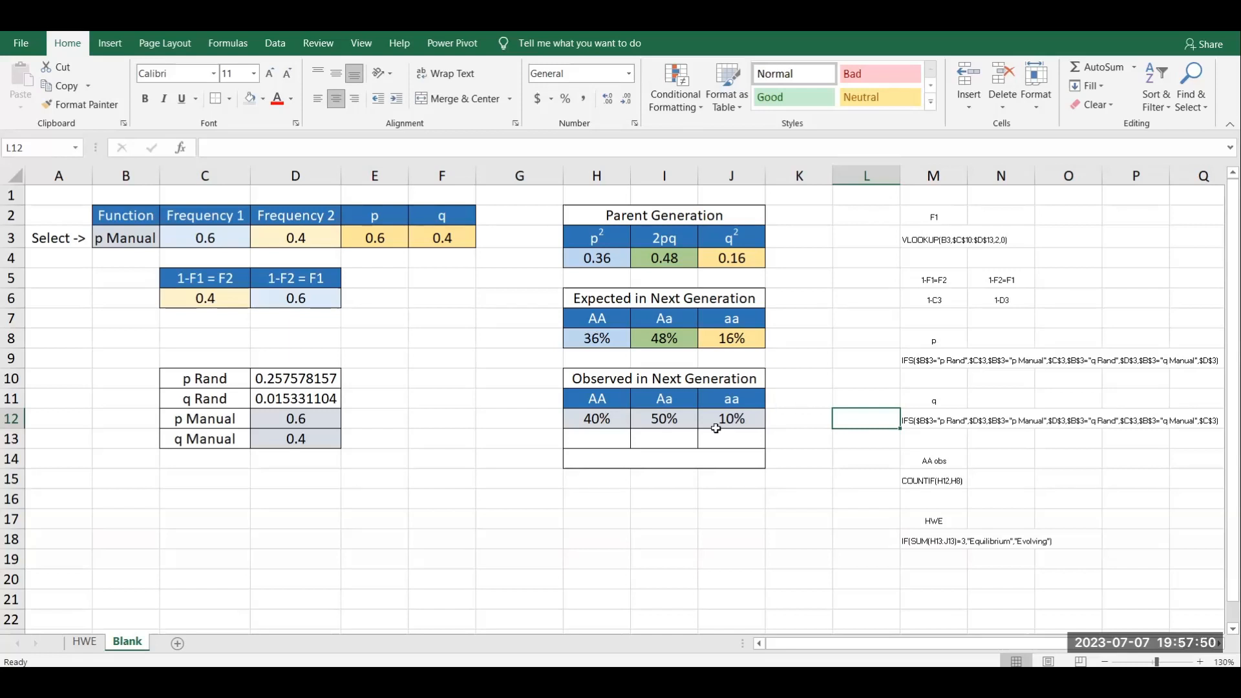
Enter the formula =COUNTIF(H12,H8) in H13 to compare the observed AA percentage with the expected one.
{"action": "left_click", "coordinate": [594, 439]}
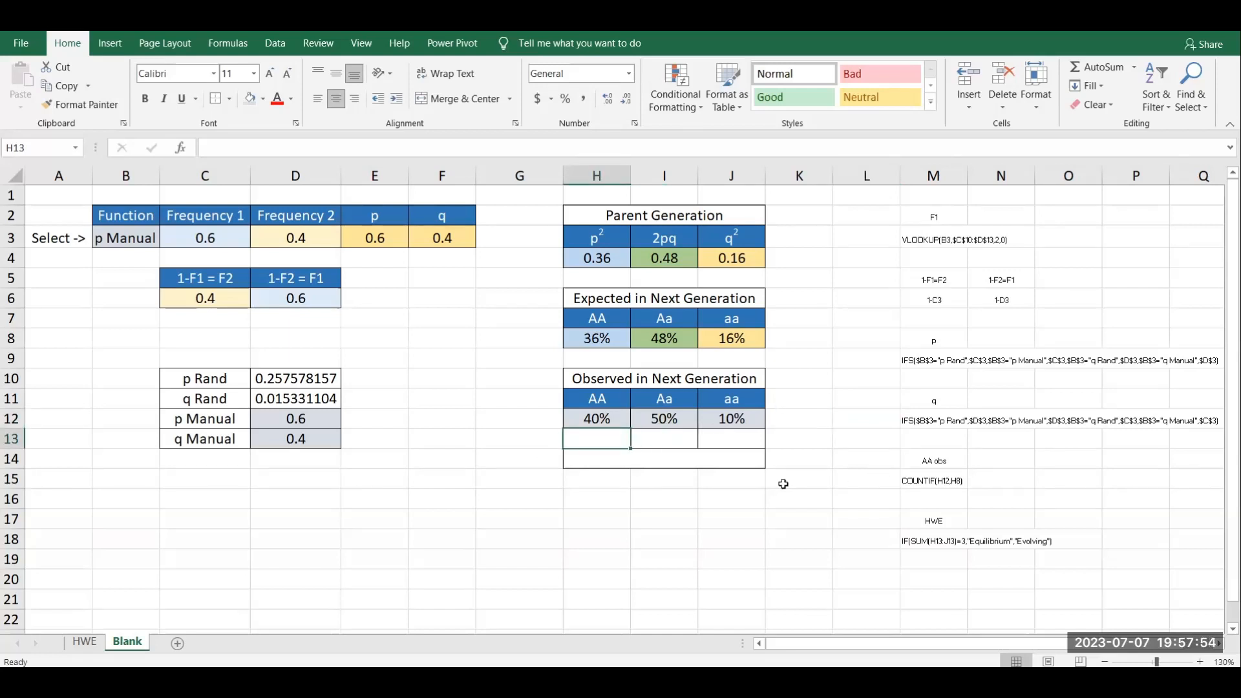
{"action": "type", "text": "=countif("}
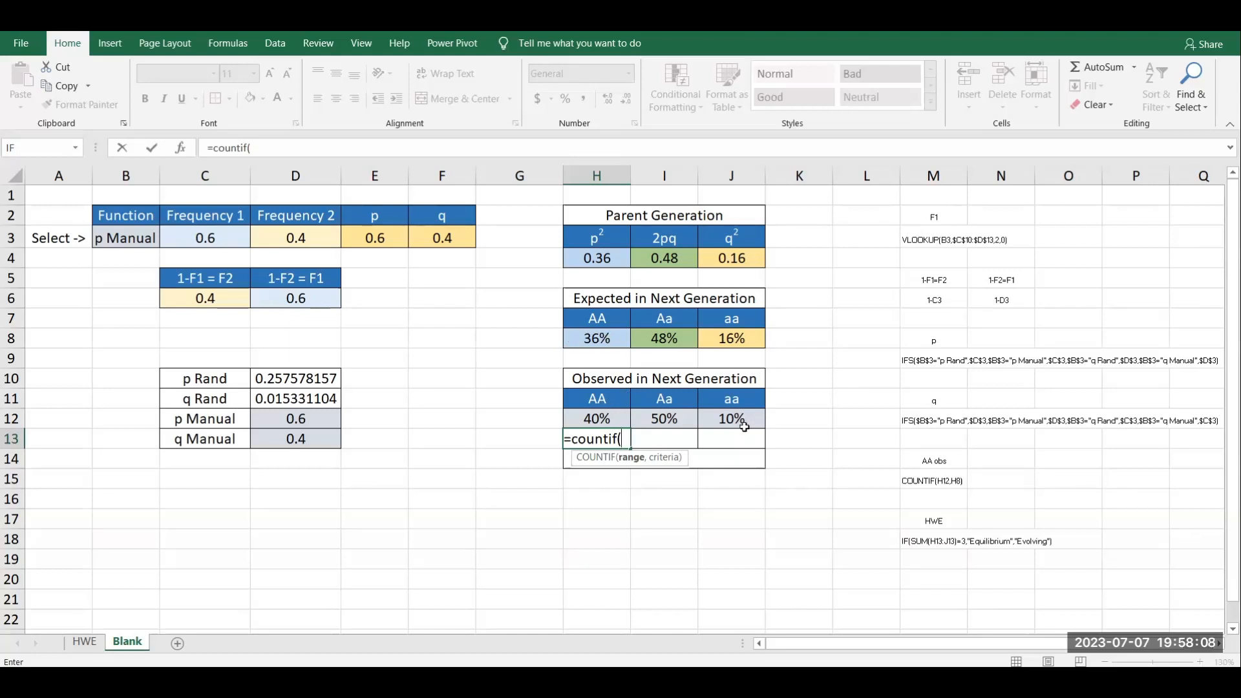
{"action": "left_click", "coordinate": [597, 419]}
{"action": "type", "text": ","}
{"action": "left_click", "coordinate": [611, 340]}
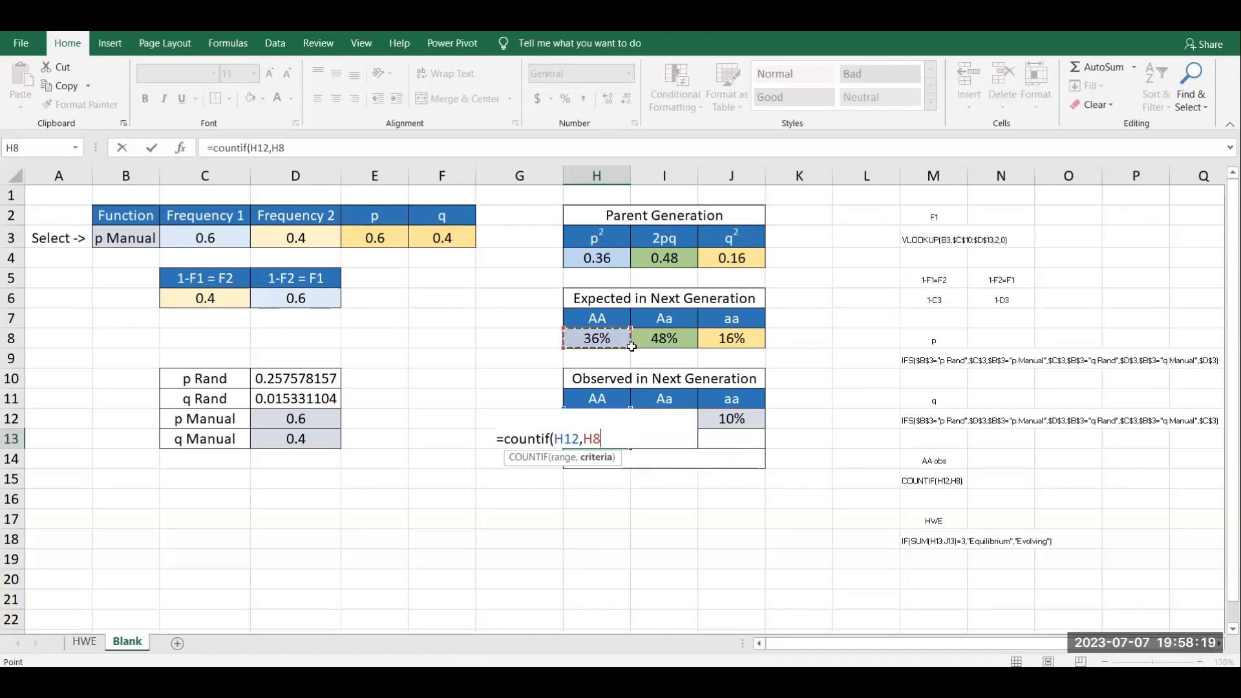
{"action": "type", "text": ")"}
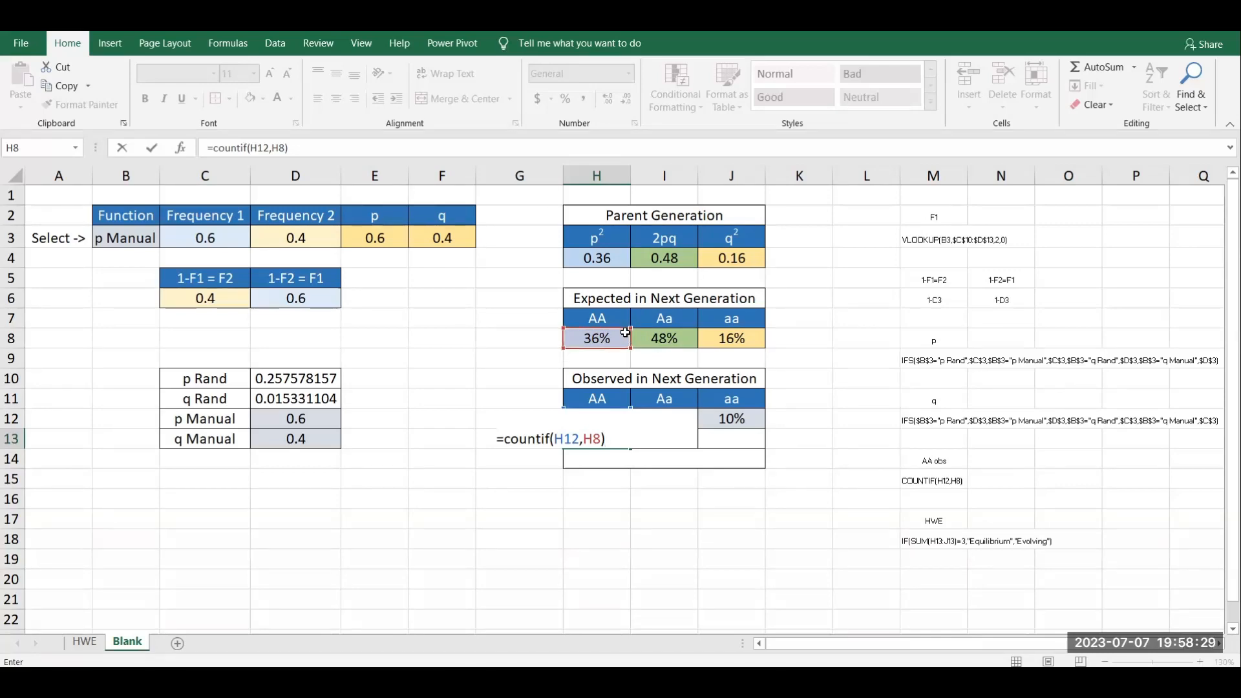
{"action": "key", "text": "Return"}
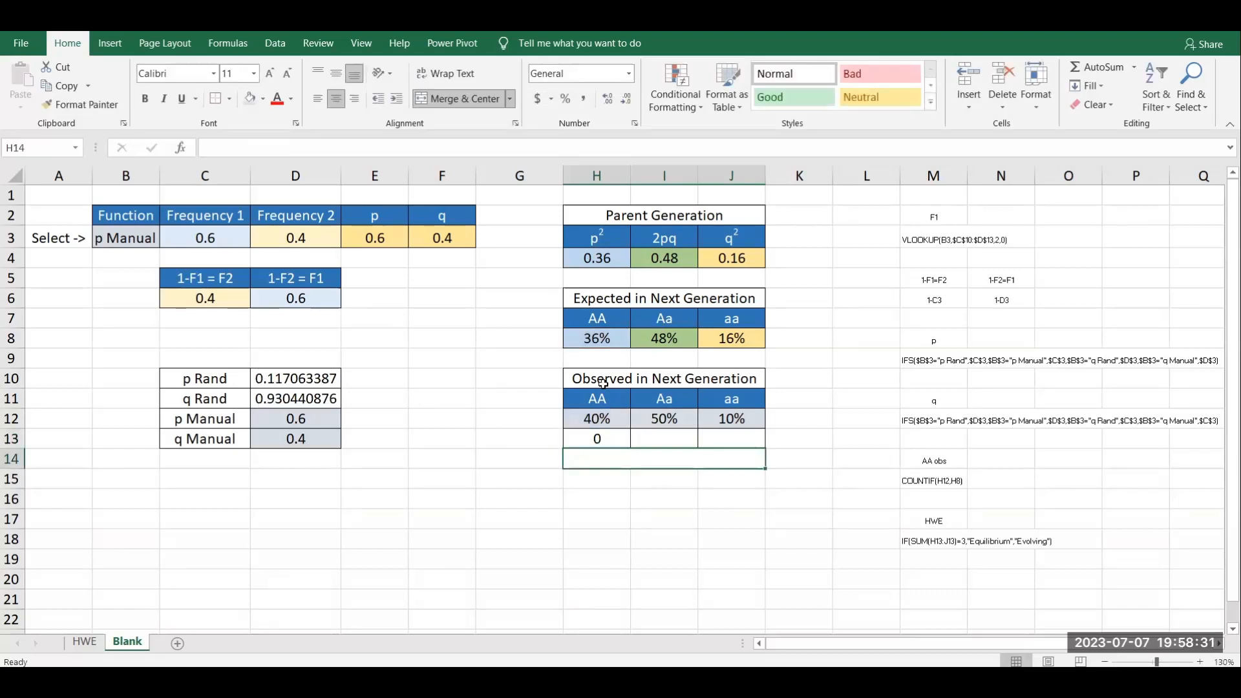
Fill the COUNTIF formula from H13 across to the Aa and aa cells I13 and J13.
{"action": "left_click", "coordinate": [611, 439]}
{"action": "left_click_drag", "start_coordinate": [631, 448], "coordinate": [737, 441]}
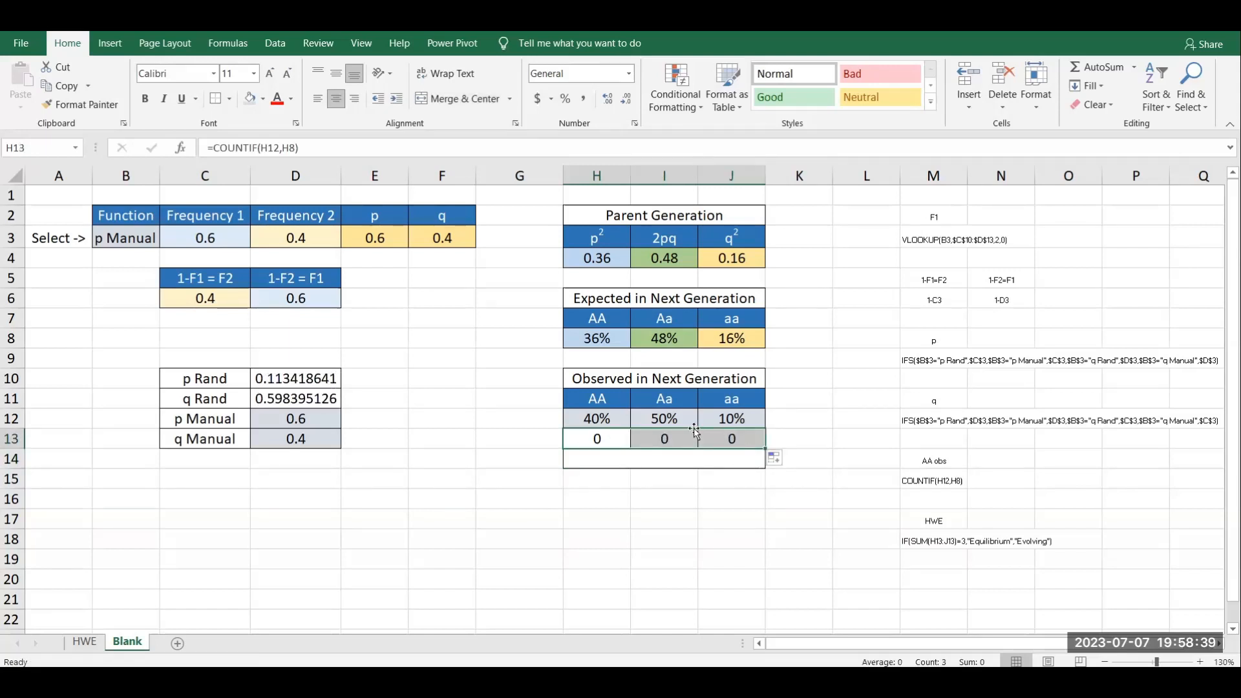
{"action": "left_click", "coordinate": [704, 498]}
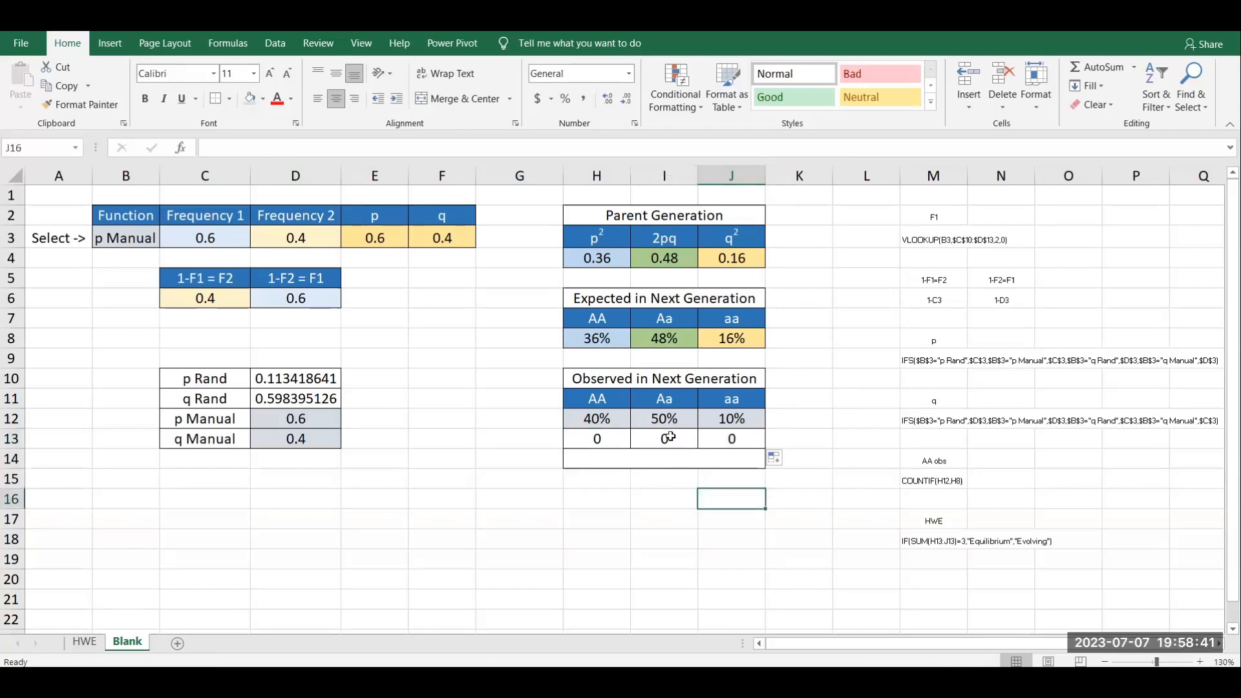
Check the cell references in the copied COUNTIF formulas in I13 and J13.
{"action": "left_click", "coordinate": [668, 438]}
{"action": "left_click", "coordinate": [270, 147]}
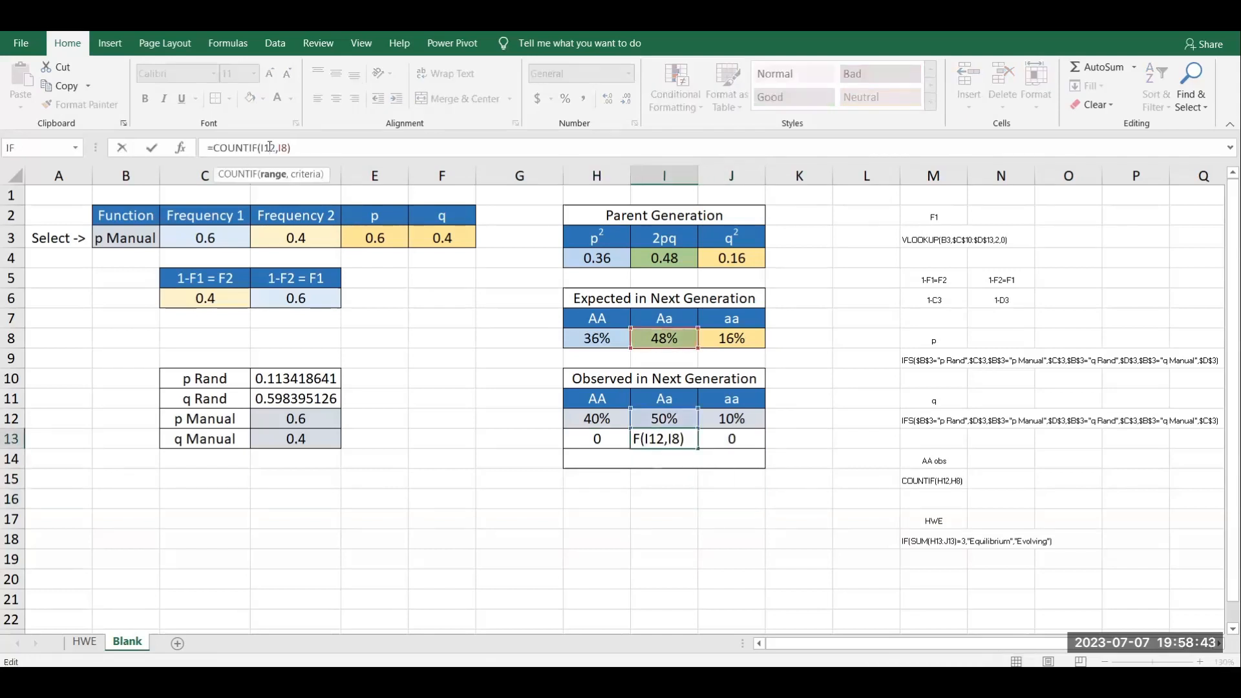
{"action": "key", "text": "Tab"}
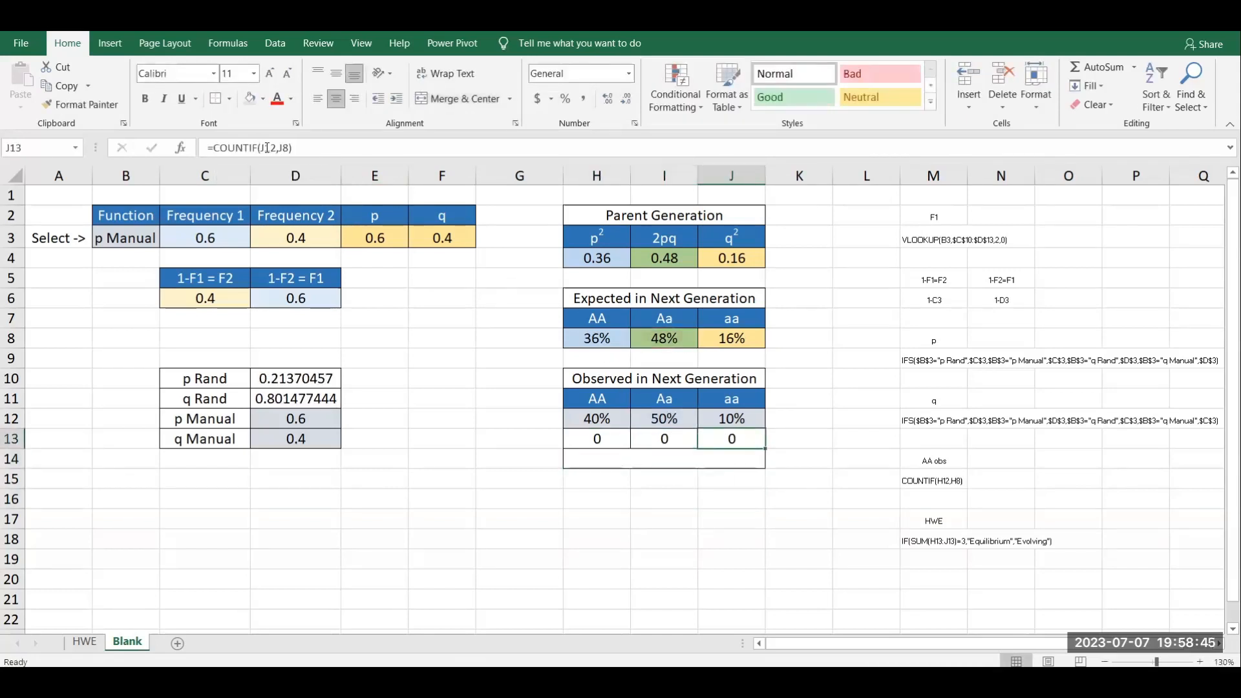
{"action": "left_click", "coordinate": [267, 148]}
{"action": "left_click", "coordinate": [671, 517]}
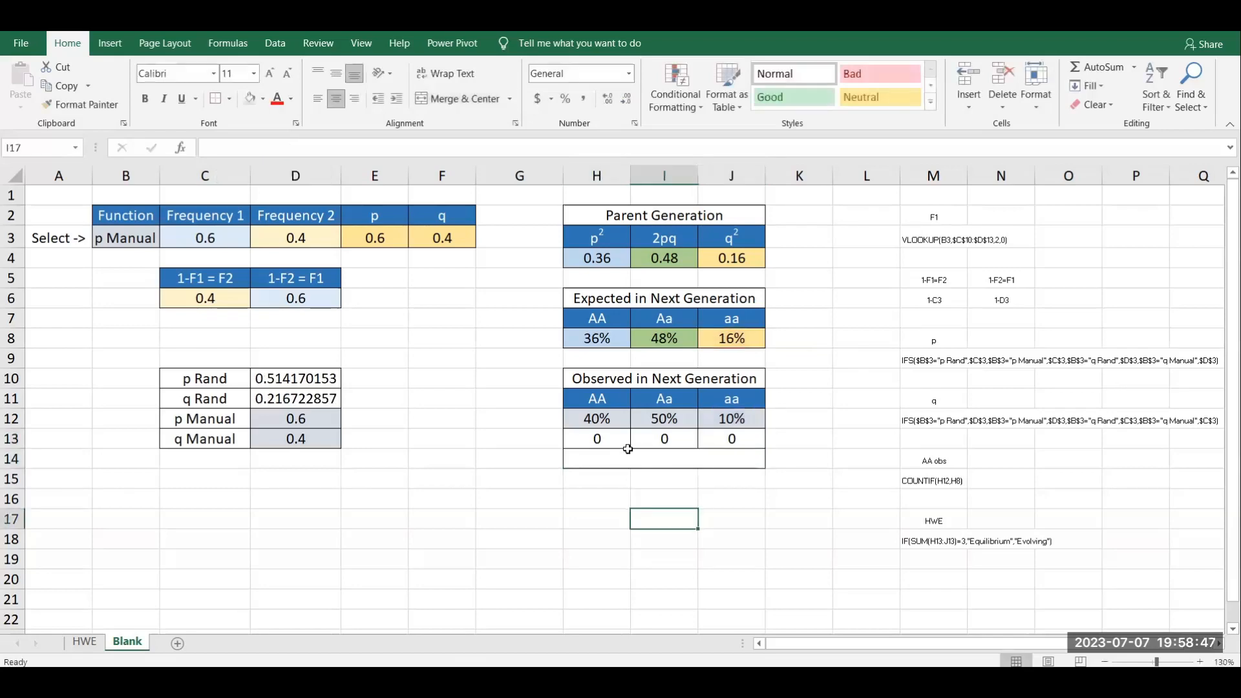
Test the AA comparison by setting the observed AA percentage in H12 to 36%.
{"action": "left_click", "coordinate": [618, 420]}
{"action": "type", "text": "36"}
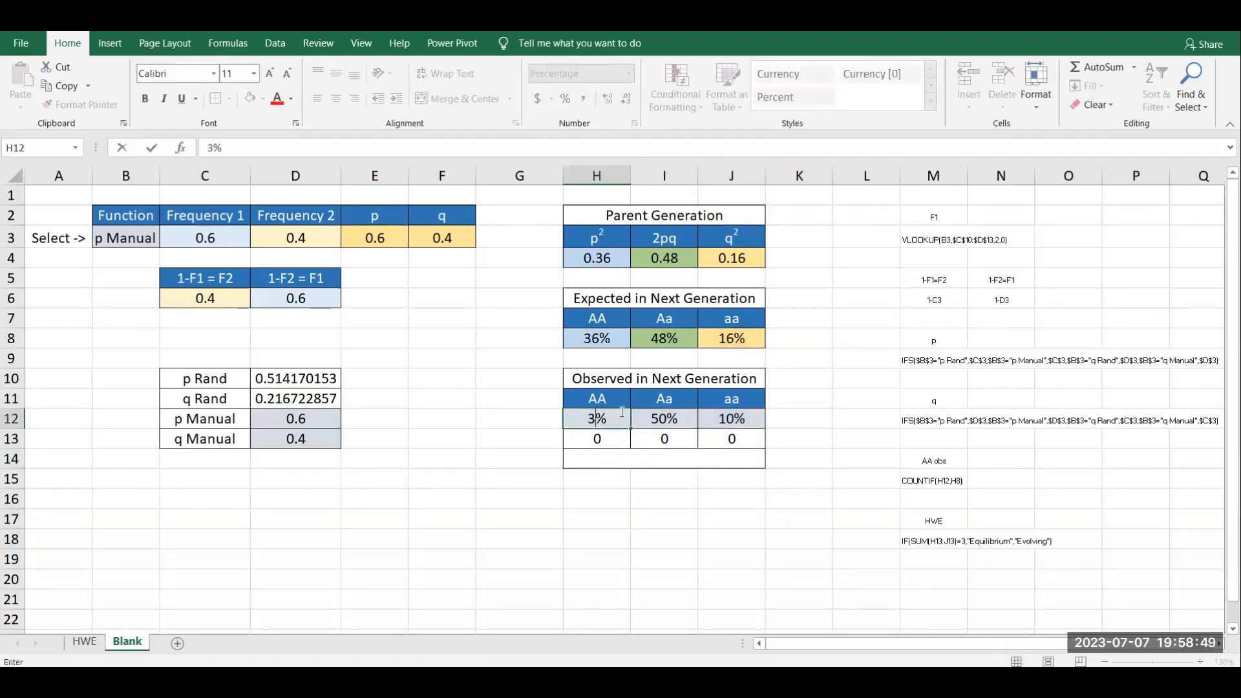
{"action": "left_click", "coordinate": [550, 481]}
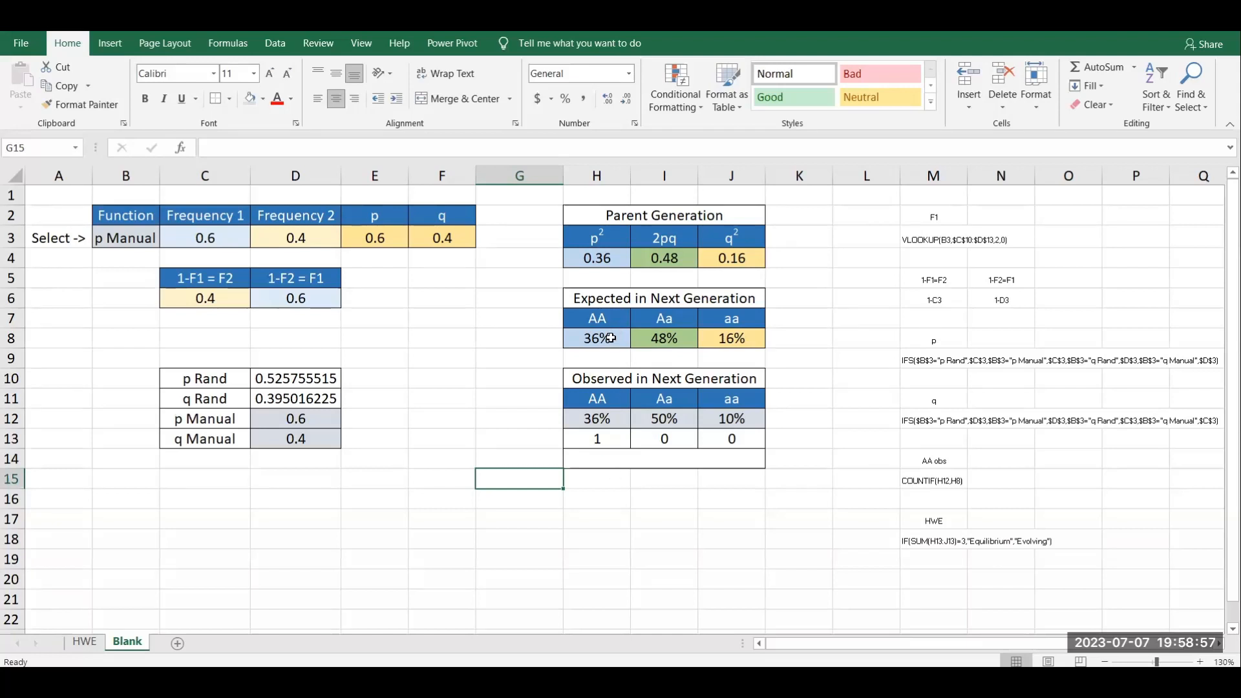
{"action": "left_click", "coordinate": [601, 437]}
Set the observed AA percentage in H12 back to 40%.
{"action": "left_click", "coordinate": [596, 417]}
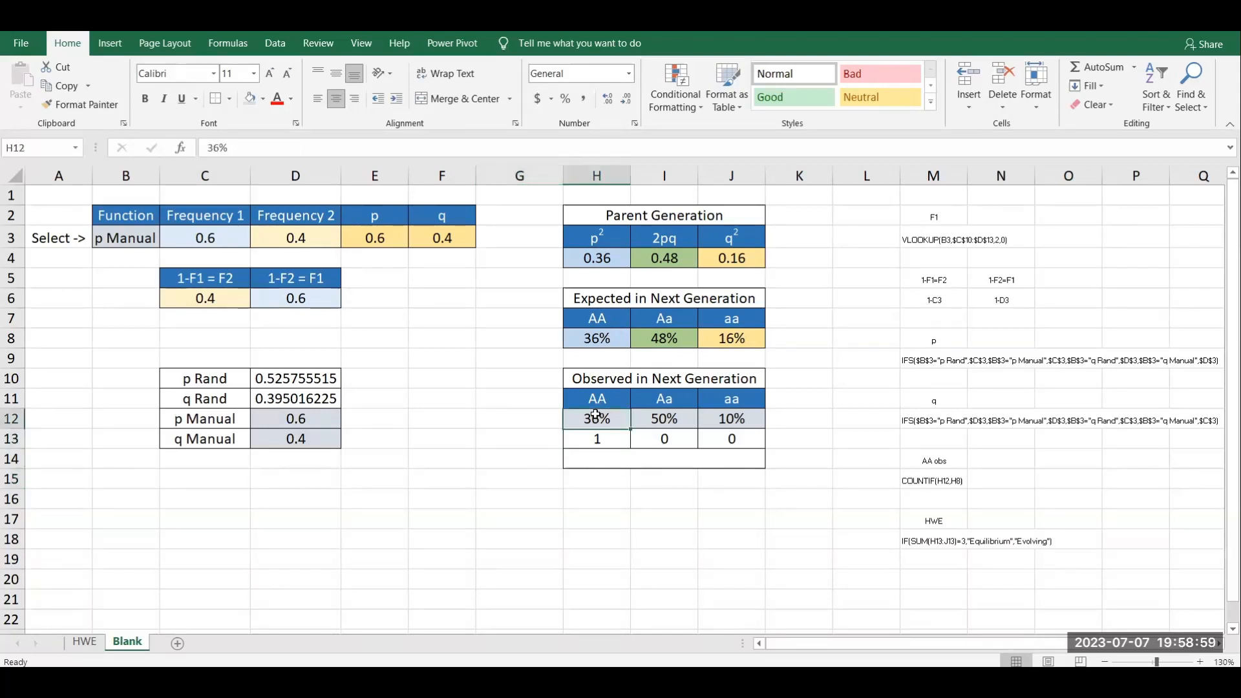
{"action": "type", "text": "490"}
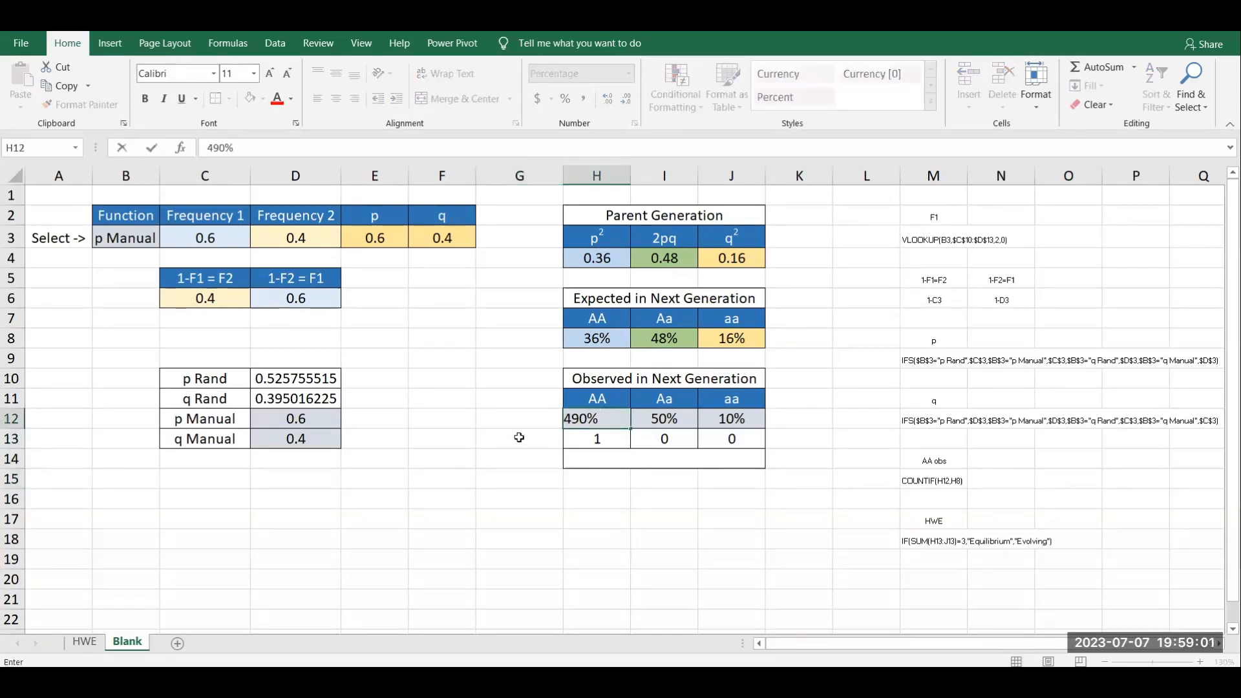
{"action": "key", "text": "BackSpace"}
{"action": "key", "text": "BackSpace"}
{"action": "type", "text": "0"}
{"action": "left_click", "coordinate": [453, 459]}
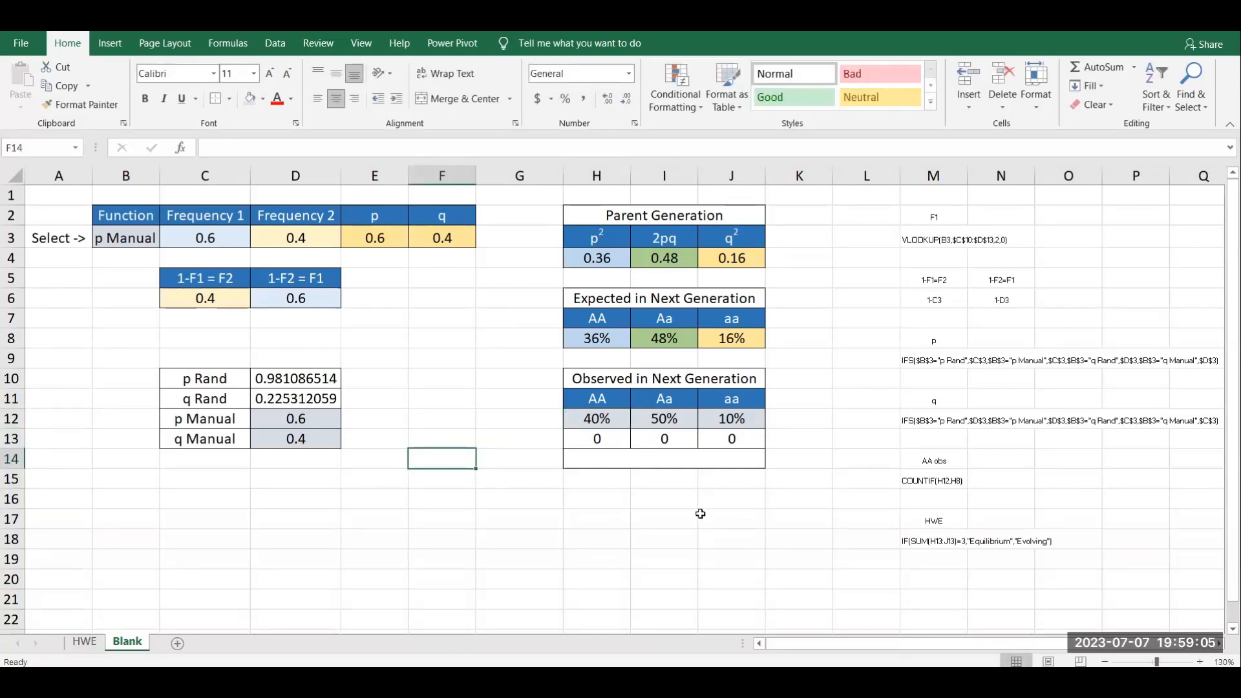
Begin an IF formula in merged cell H14 that tests whether the sum of H13:J13 equals 3.
{"action": "left_click", "coordinate": [694, 458]}
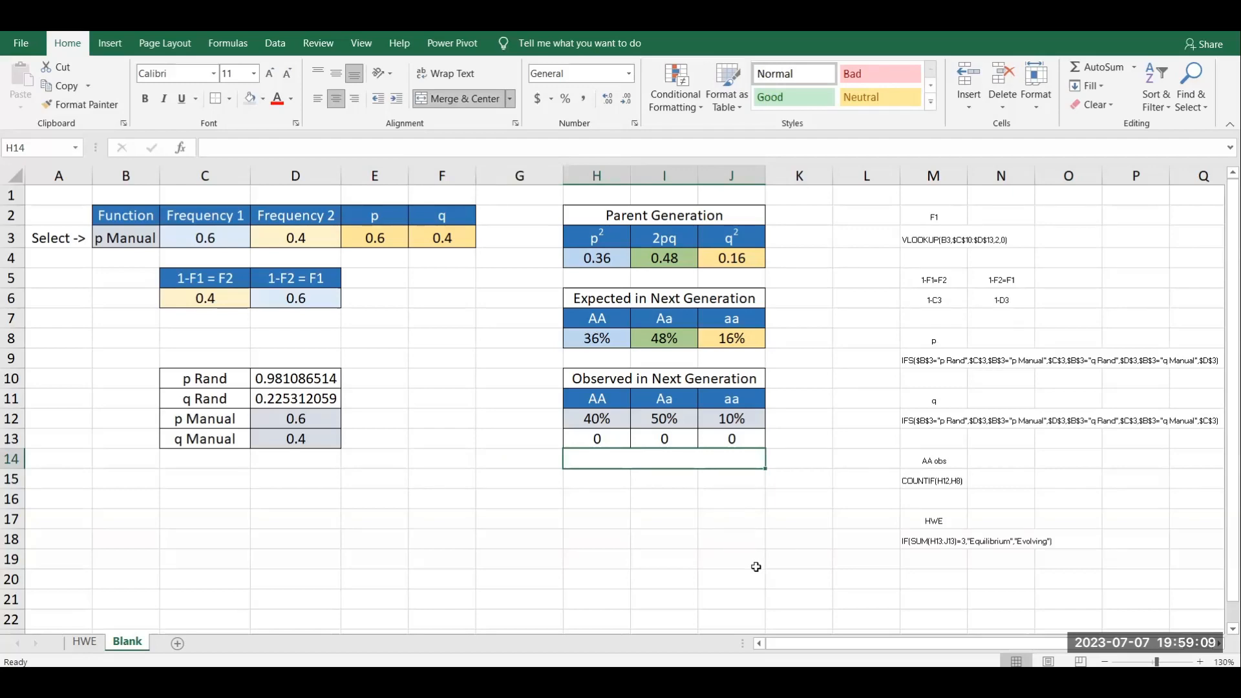
{"action": "type", "text": "="}
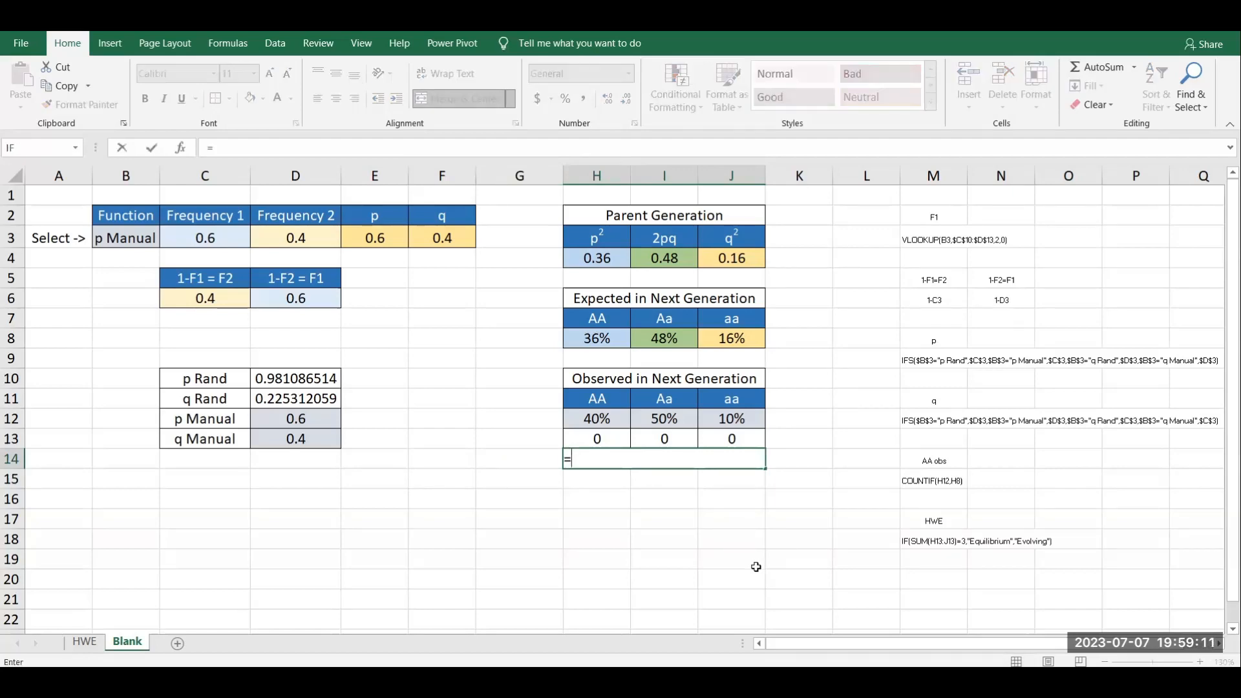
{"action": "type", "text": "if"}
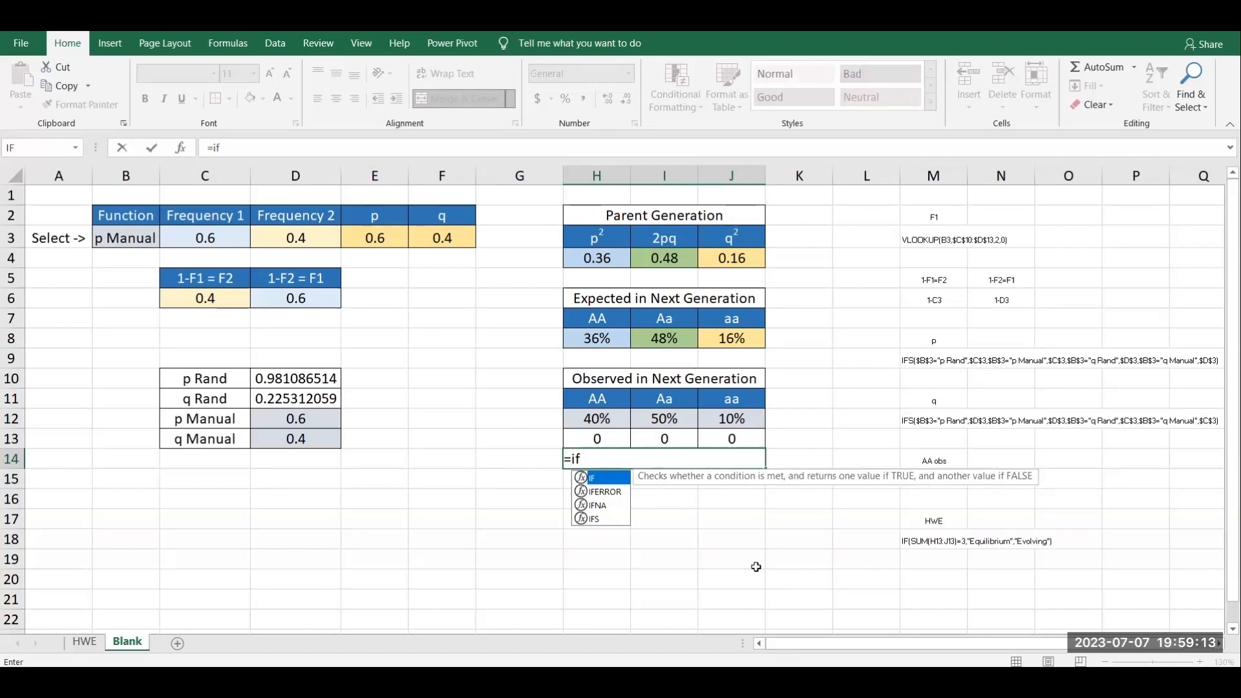
{"action": "type", "text": "("}
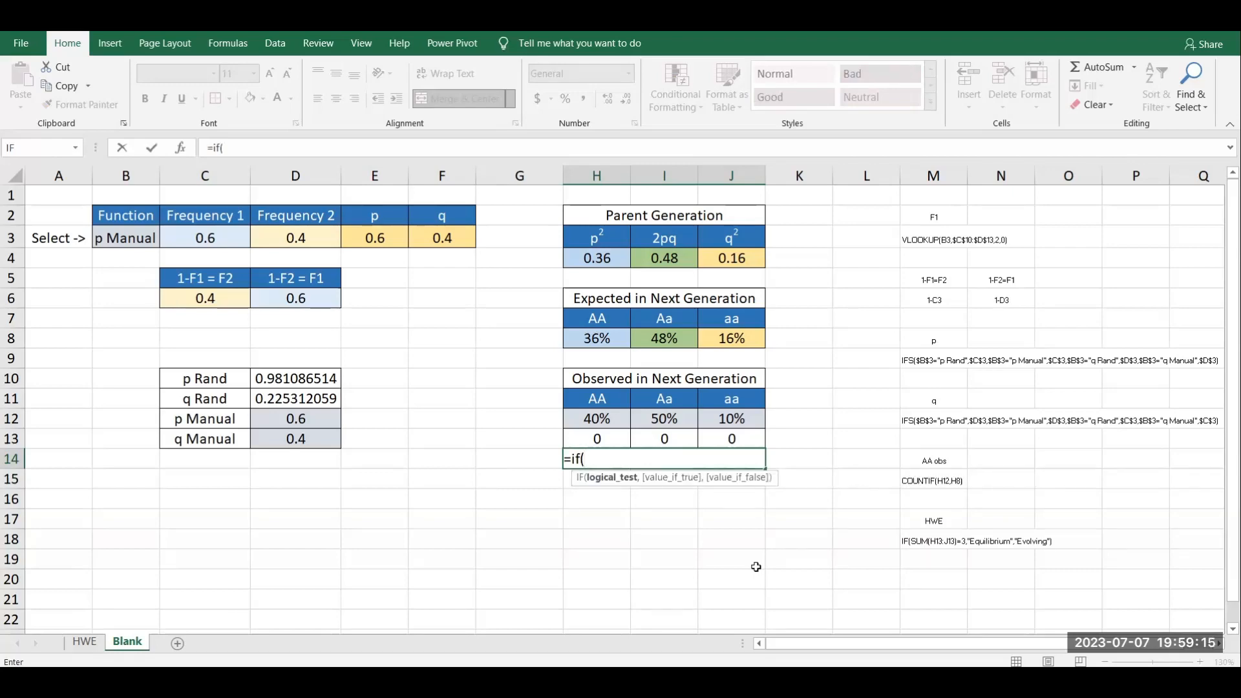
{"action": "type", "text": "sum("}
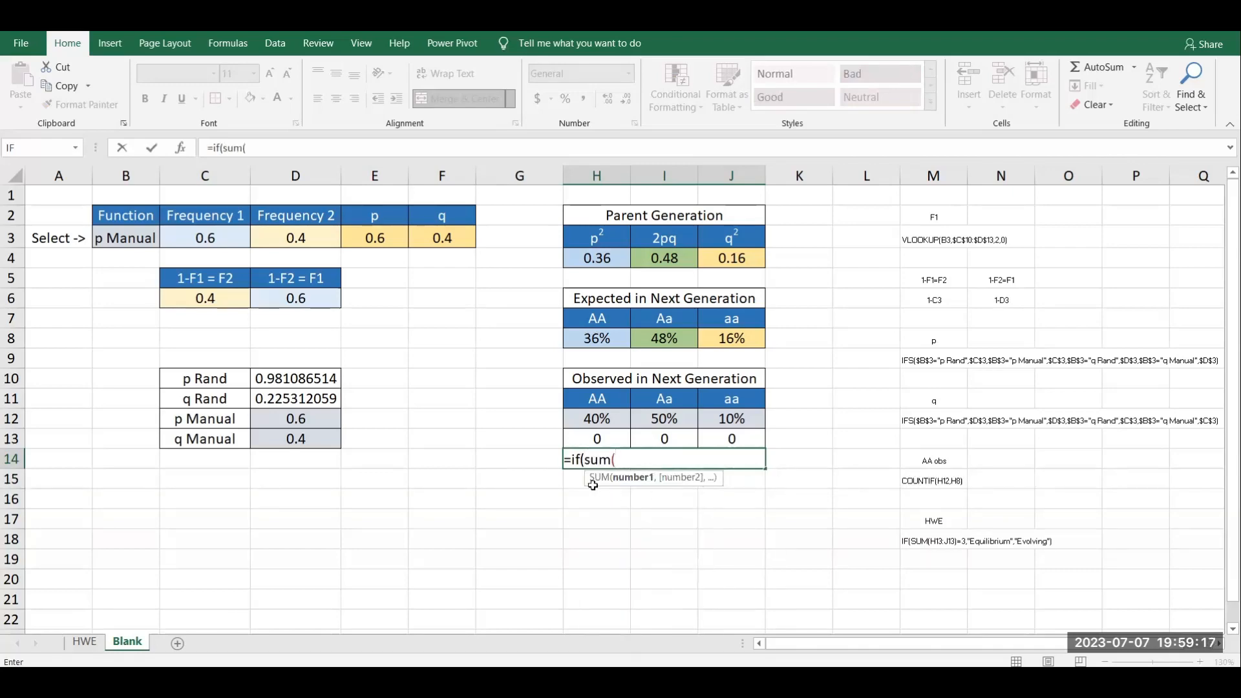
{"action": "left_click_drag", "start_coordinate": [576, 439], "coordinate": [728, 431]}
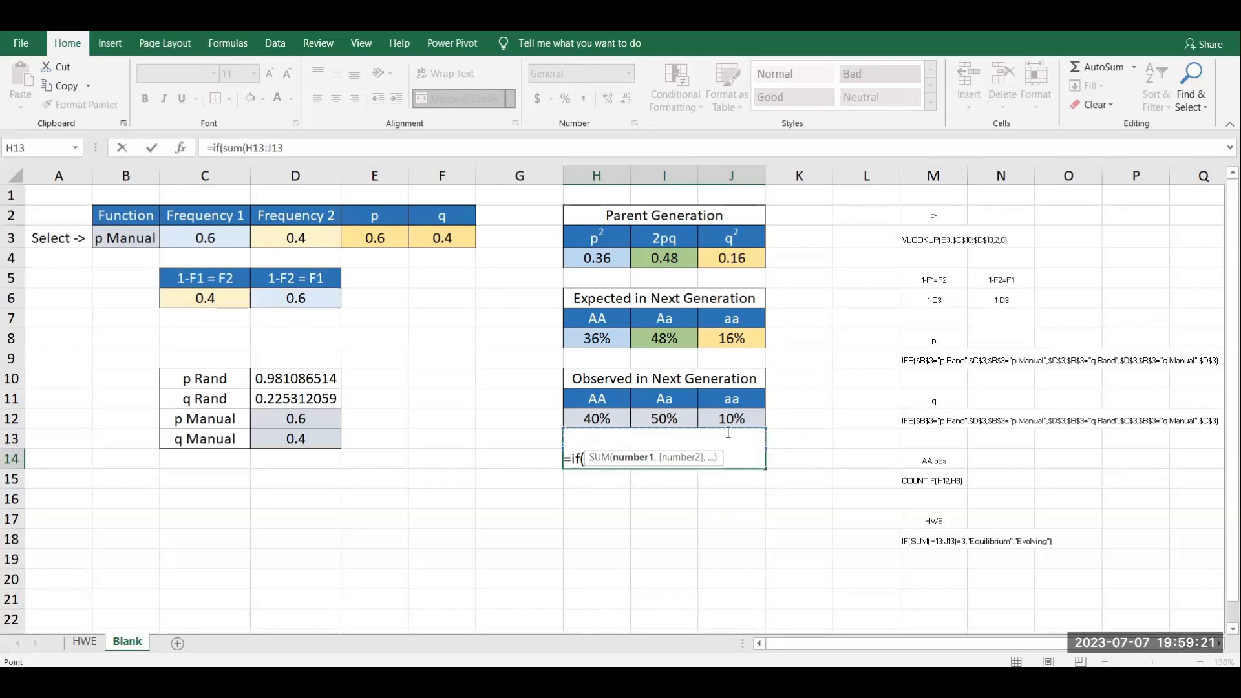
{"action": "type", "text": ")"}
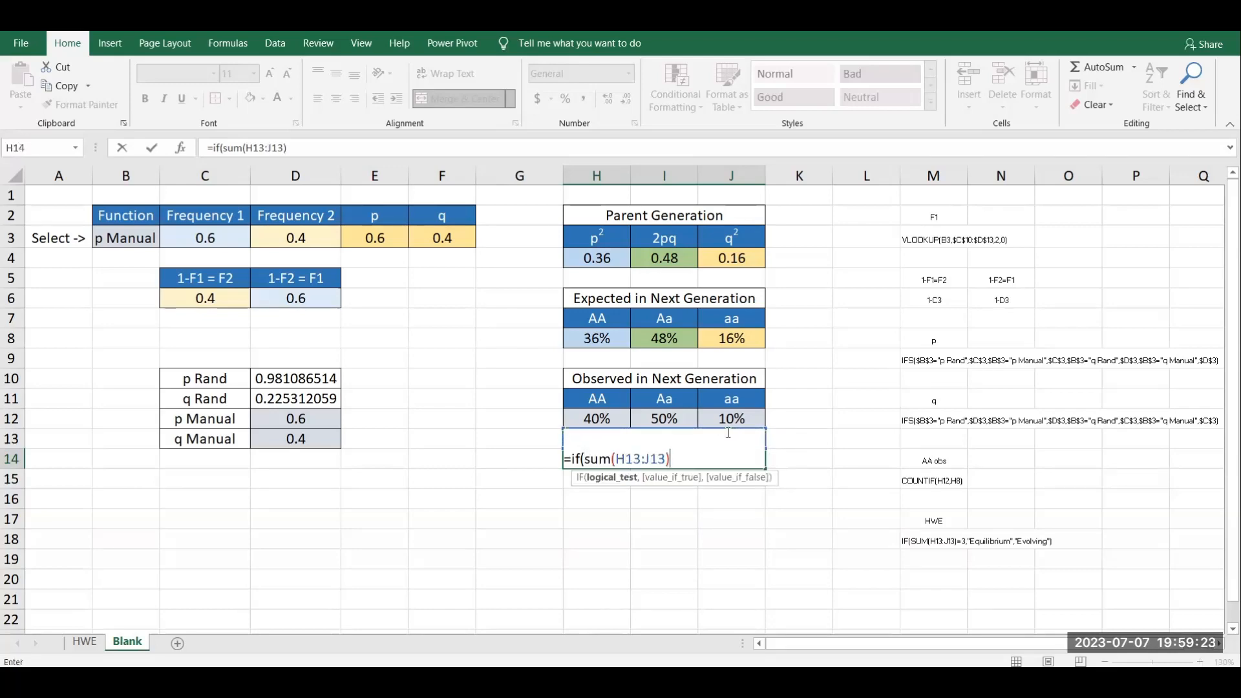
{"action": "type", "text": "=3"}
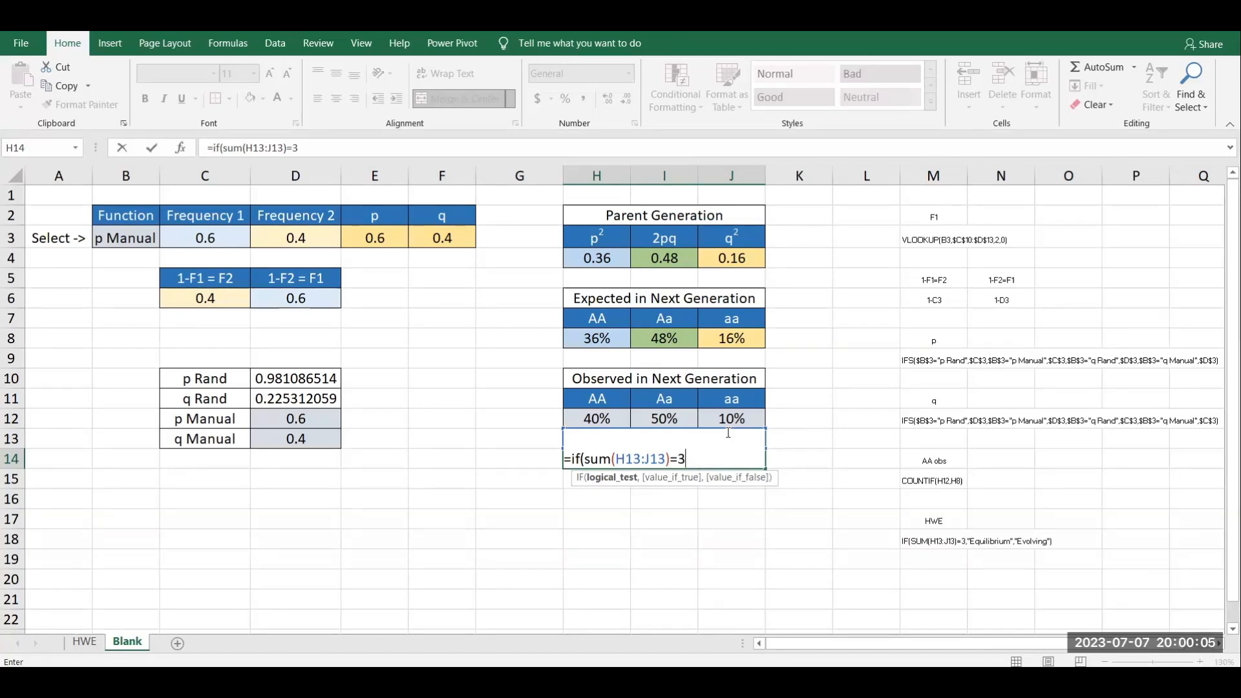
Complete the H14 formula so it returns "Equilibrium" when the test is true and "Evolving" when it is false.
{"action": "type", "text": ",\"E"}
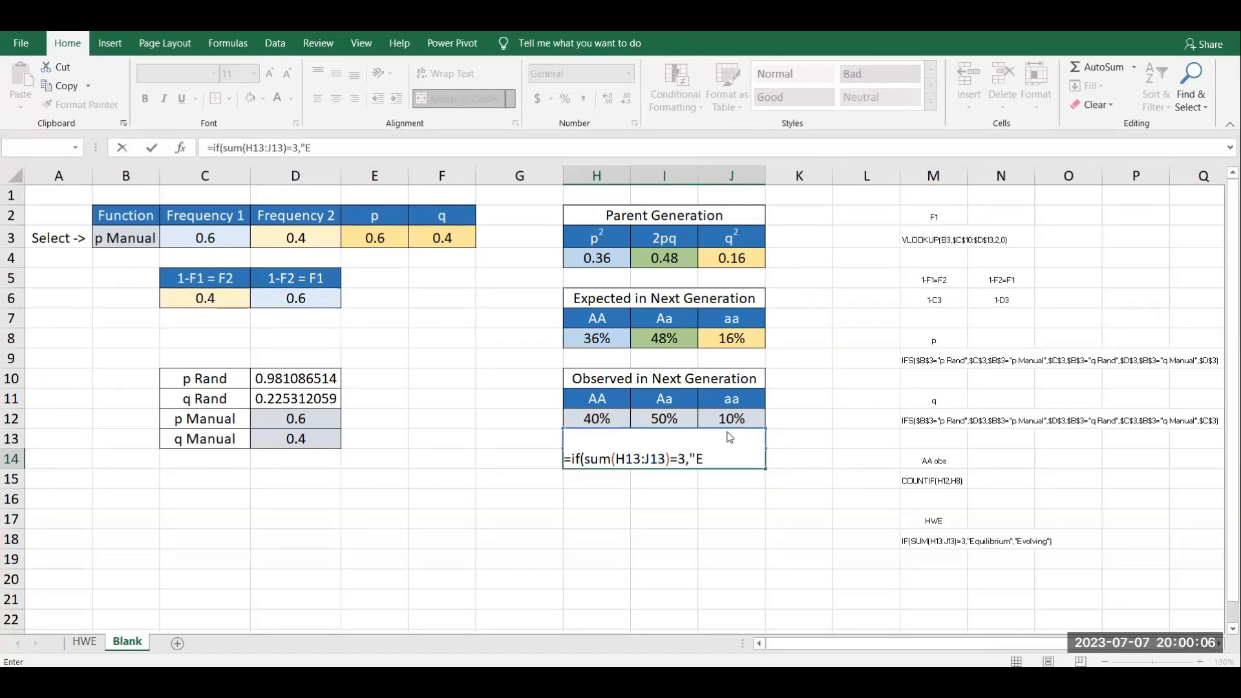
{"action": "key", "text": "Return"}
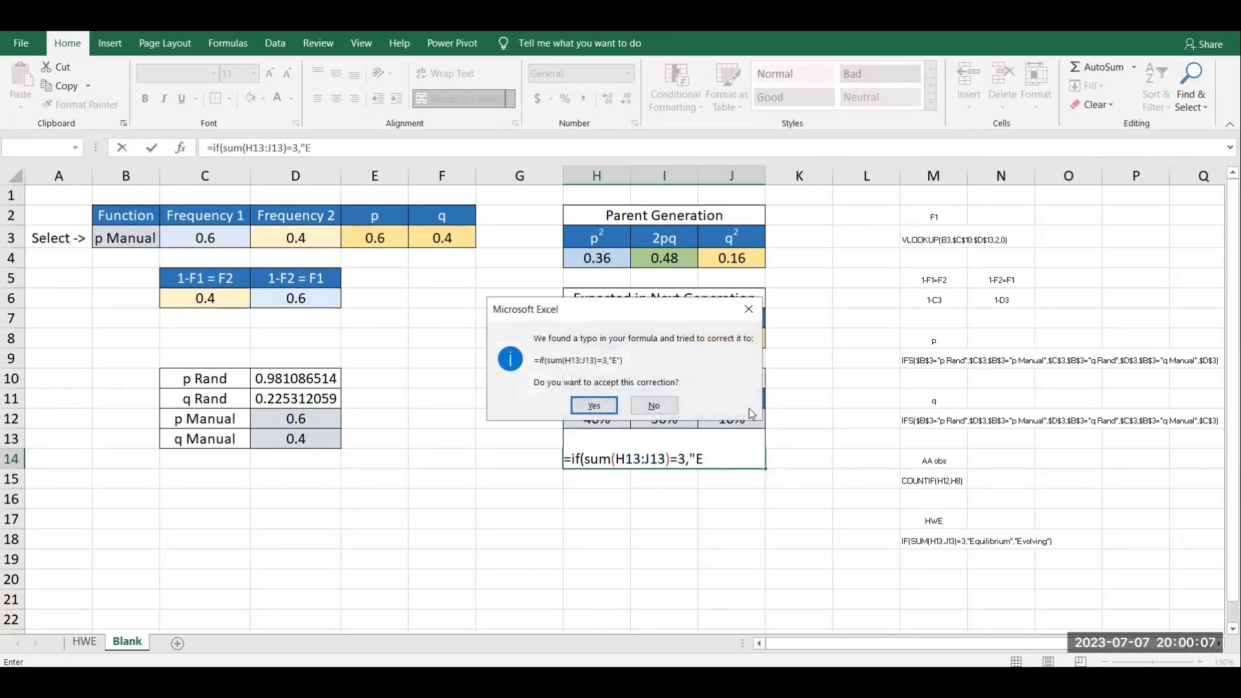
{"action": "key", "text": "Escape"}
{"action": "type", "text": "quilibrium"}
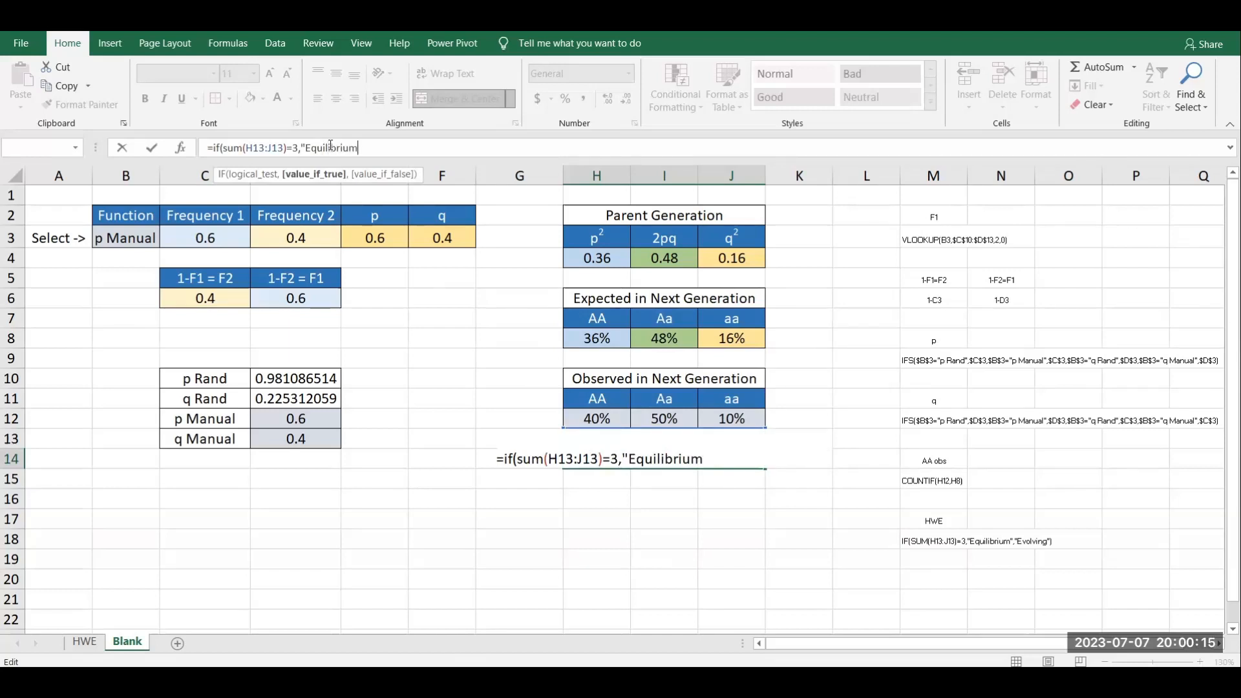
{"action": "type", "text": "\","}
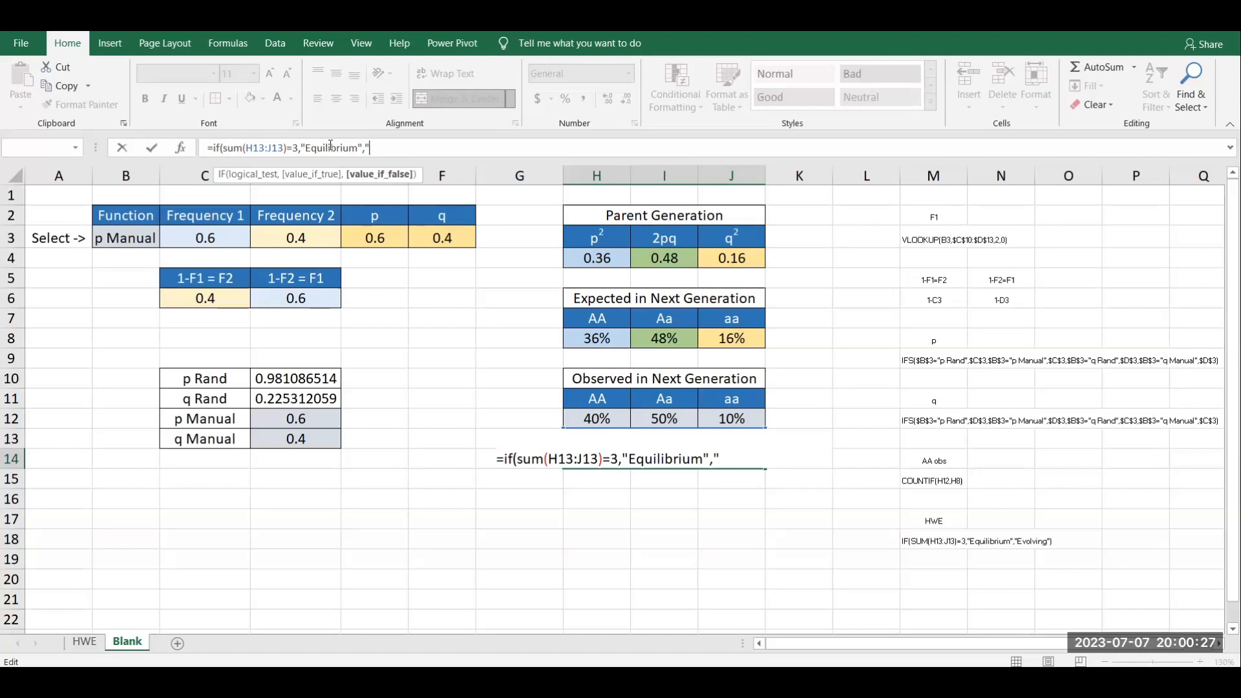
{"action": "type", "text": "Evolving\""}
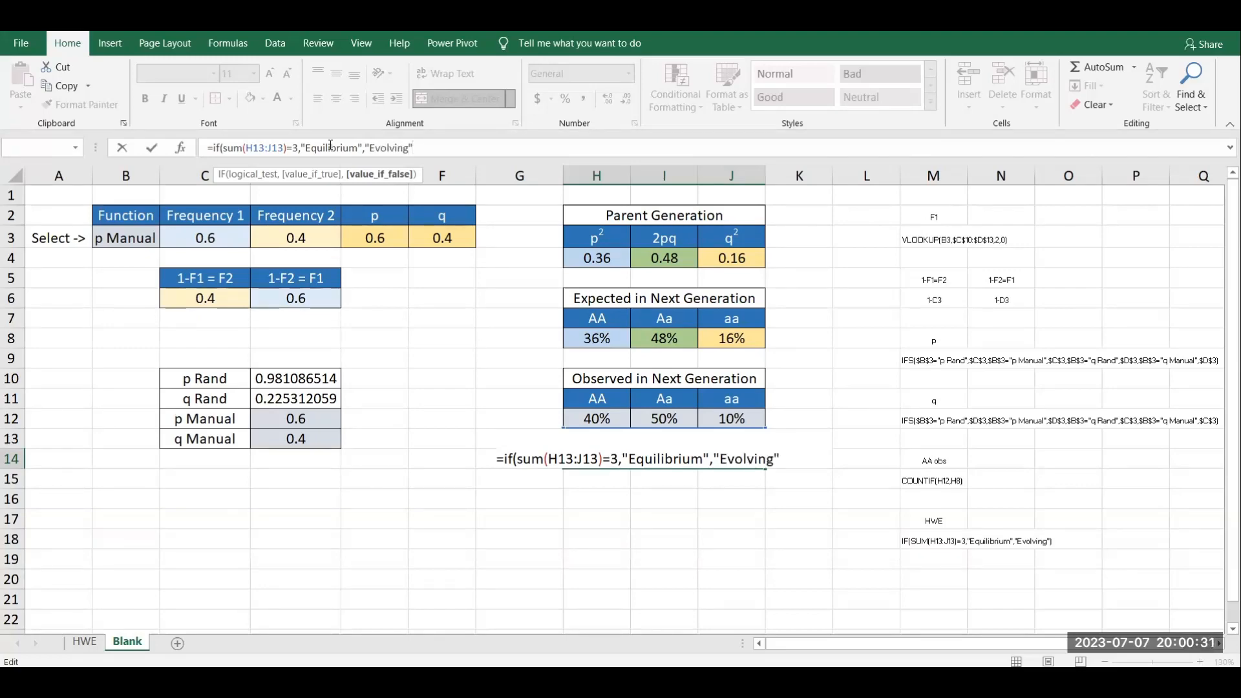
{"action": "type", "text": ")"}
{"action": "key", "text": "Return"}
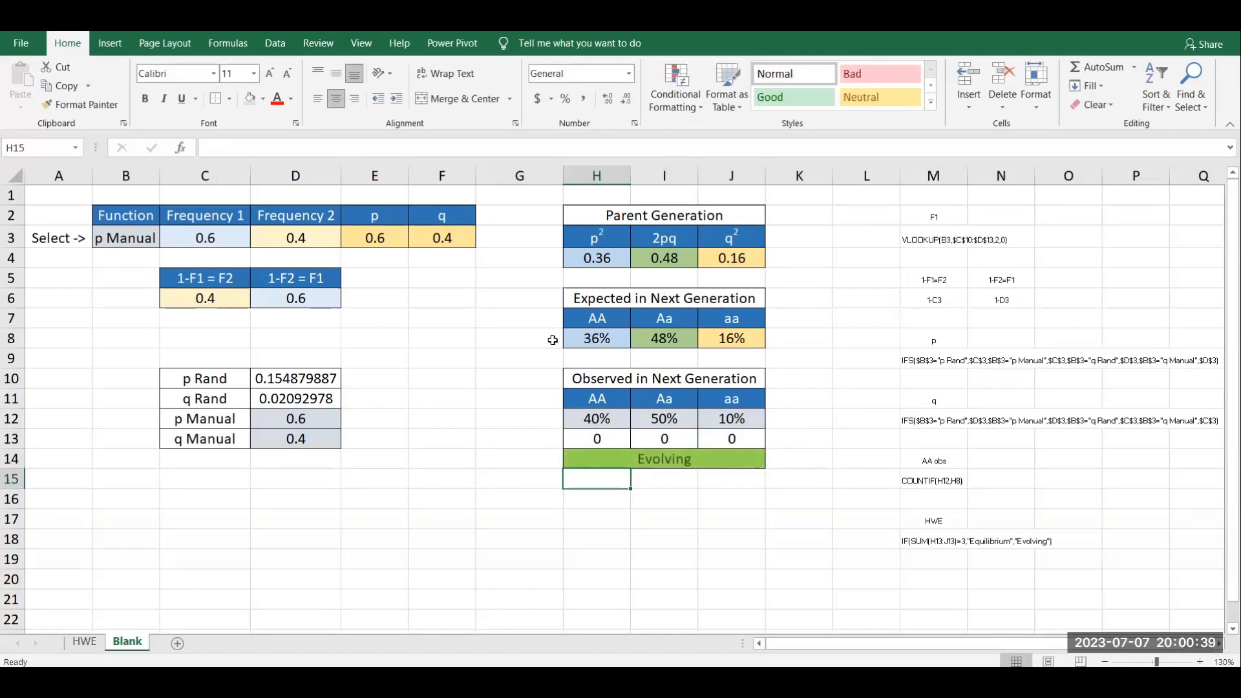
Set the observed AA percentage in H12 to 36% to match the expected AA value.
{"action": "left_click", "coordinate": [616, 332]}
{"action": "left_click", "coordinate": [691, 341]}
{"action": "left_click", "coordinate": [776, 342]}
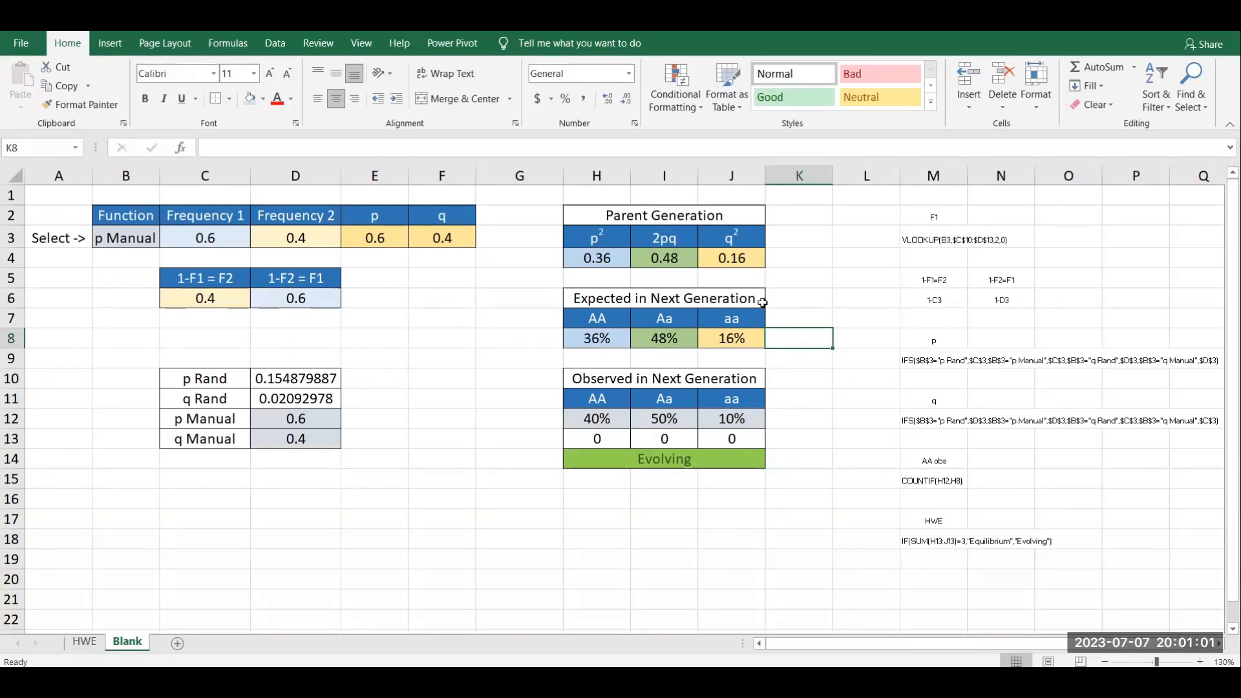
{"action": "left_click", "coordinate": [614, 414]}
{"action": "type", "text": "36%"}
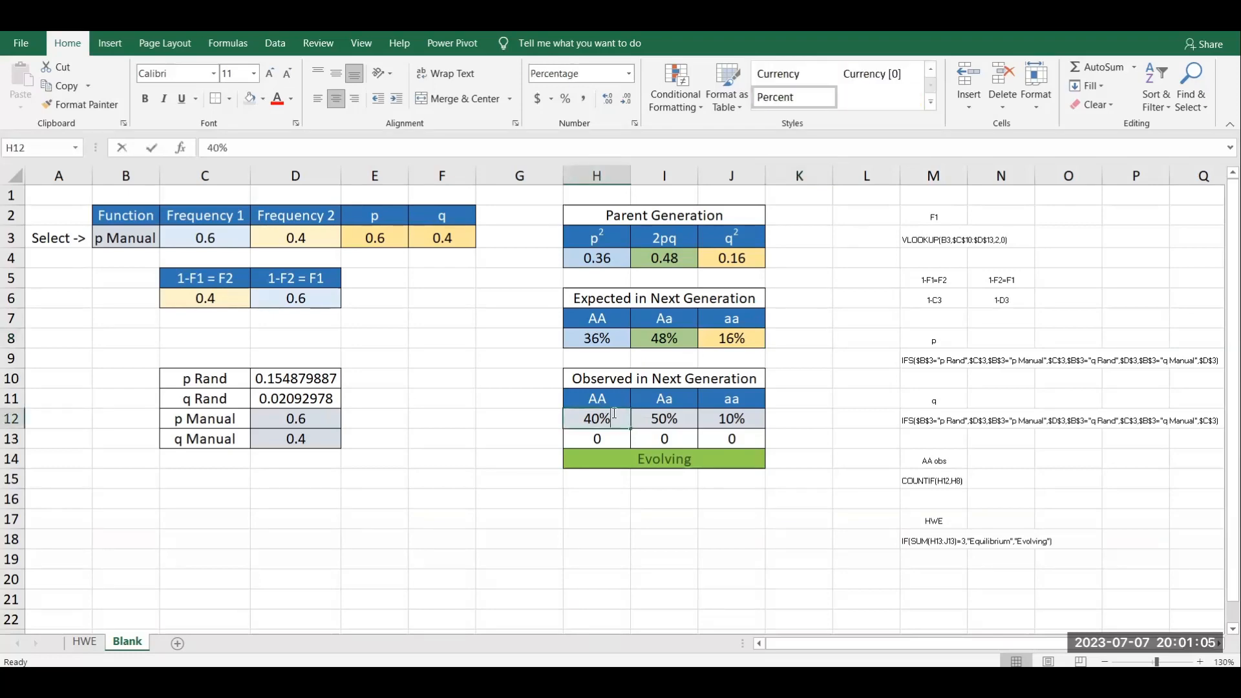
{"action": "left_click", "coordinate": [802, 401]}
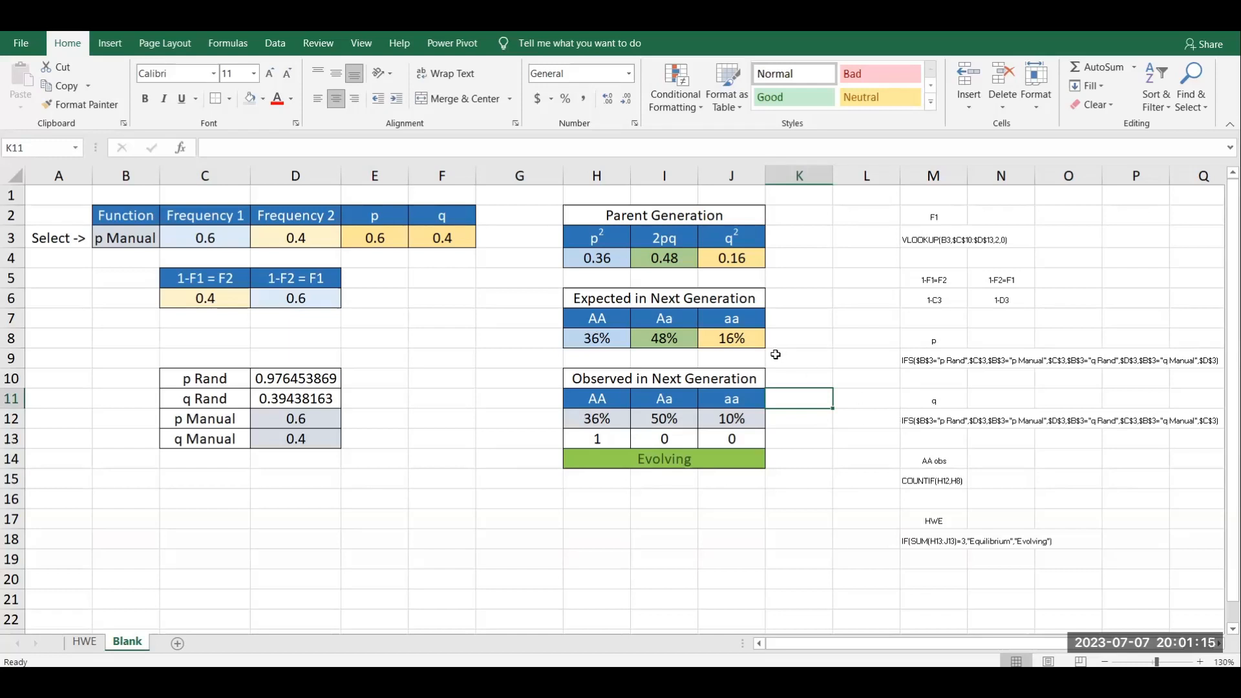
Set the observed aa percentage in J12 to 16% and the observed Aa percentage in I12 to 48%.
{"action": "left_click", "coordinate": [754, 420]}
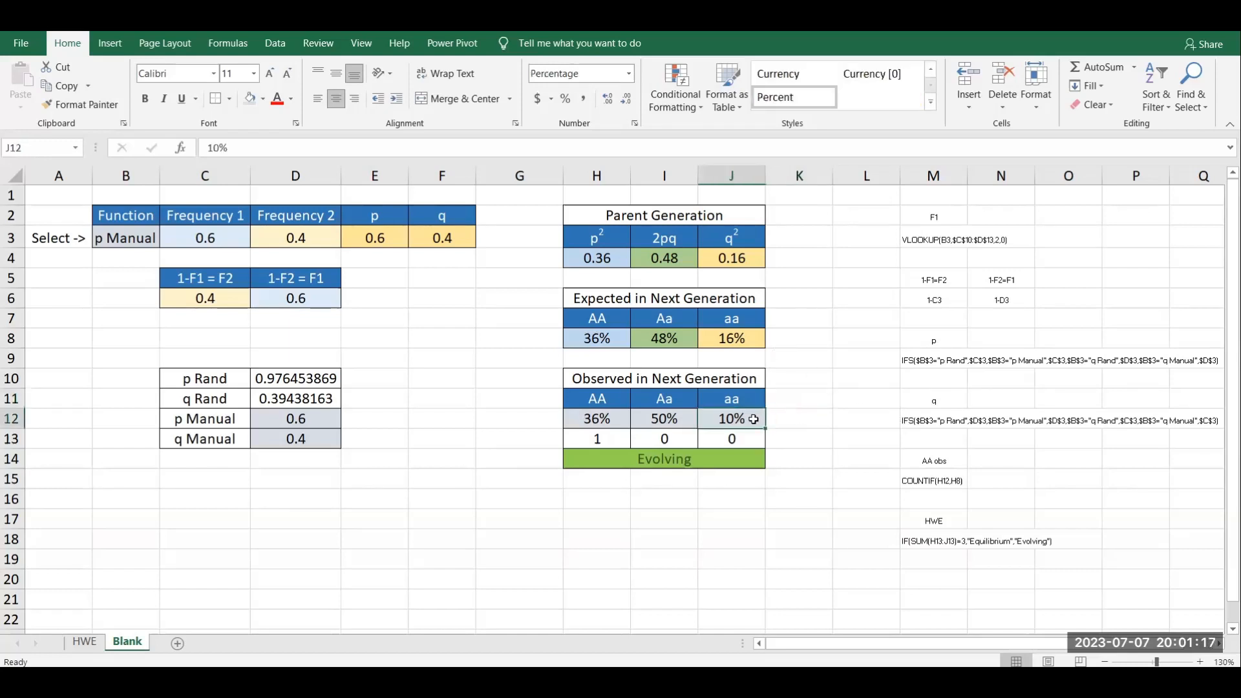
{"action": "type", "text": "16"}
{"action": "left_click", "coordinate": [800, 404]}
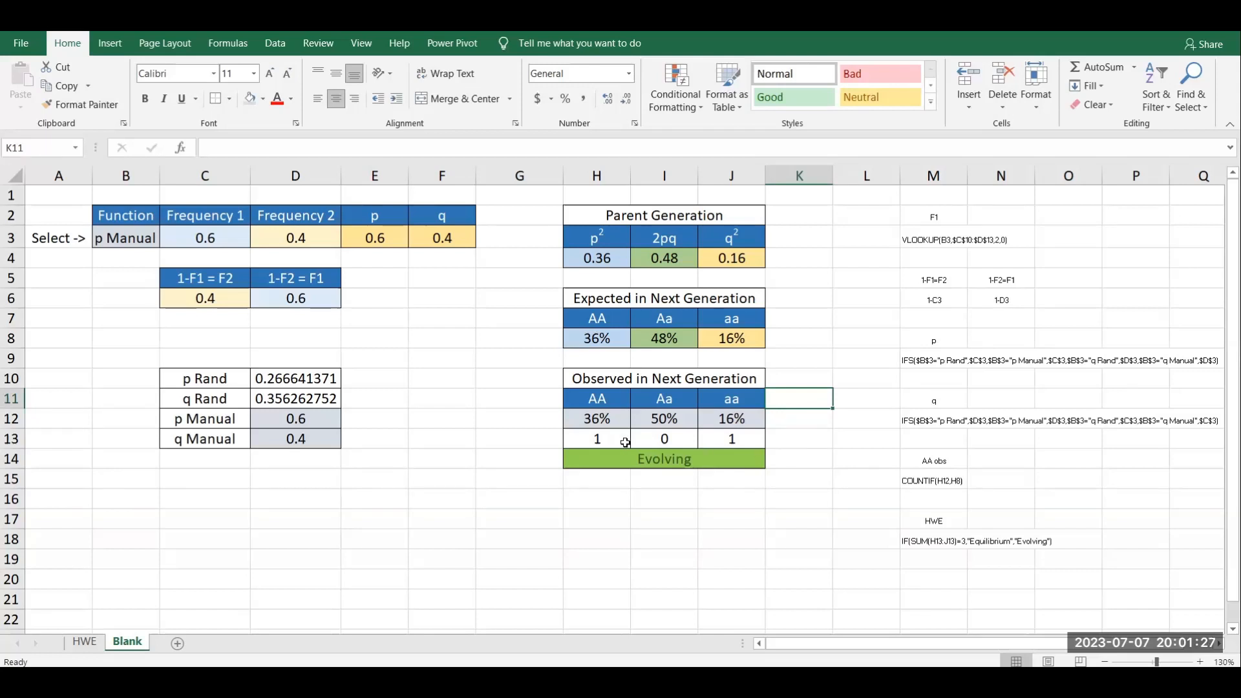
{"action": "left_click", "coordinate": [669, 438]}
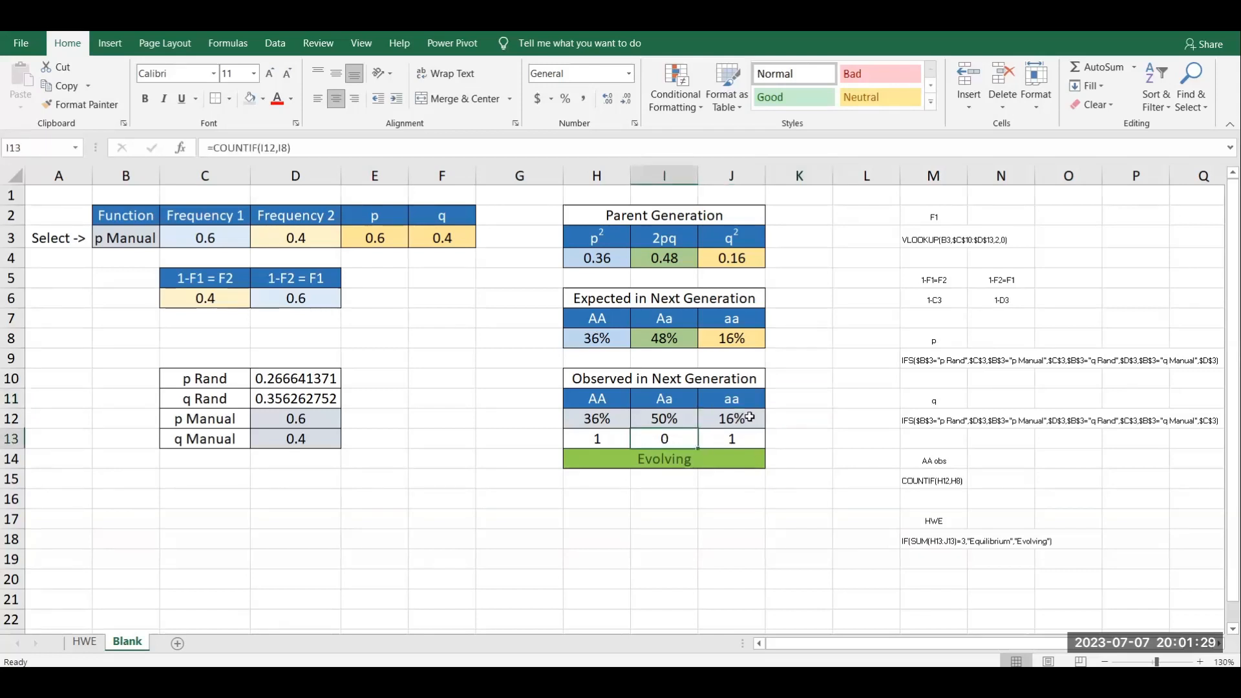
{"action": "left_click", "coordinate": [683, 417]}
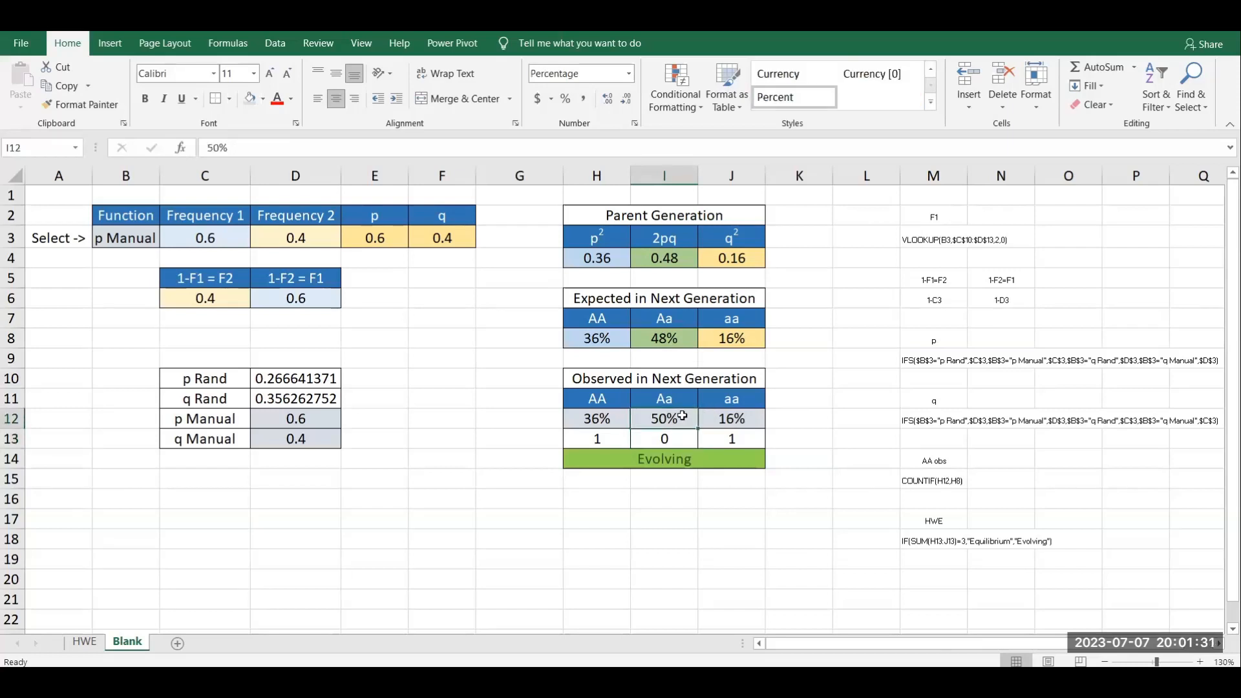
{"action": "type", "text": "48"}
{"action": "left_click", "coordinate": [805, 374]}
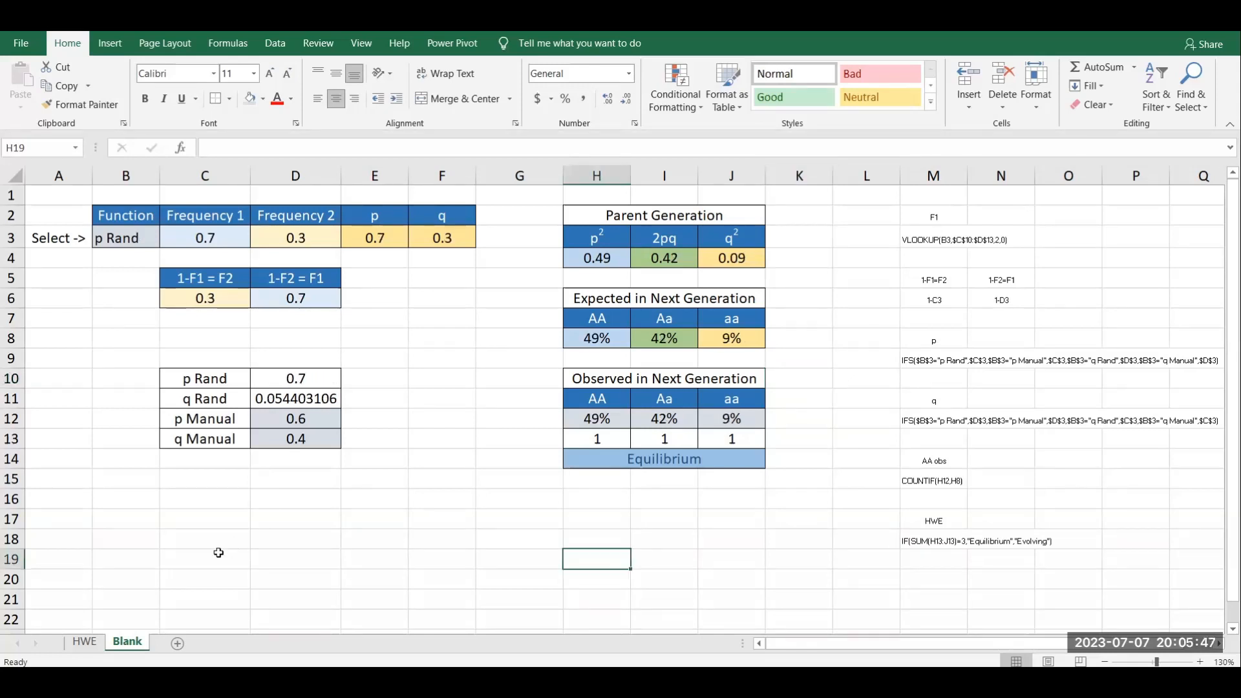
Switch to the HWE sheet to view the finished calculator.
{"action": "left_click", "coordinate": [85, 642]}
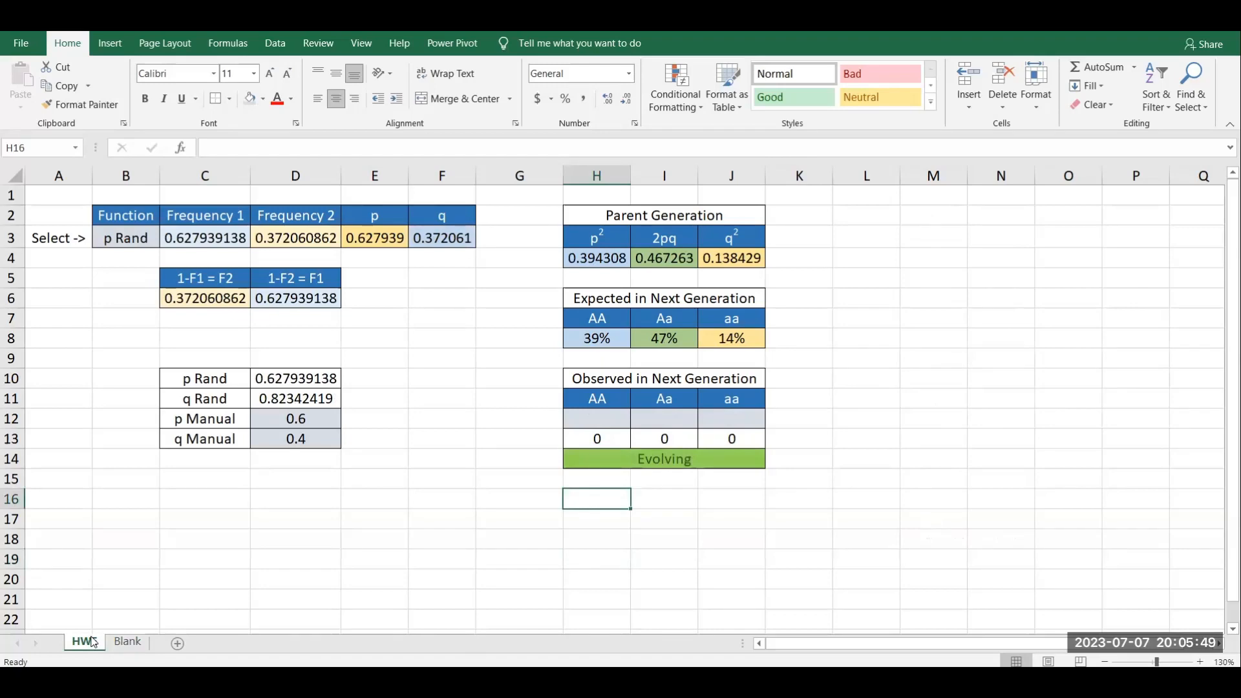